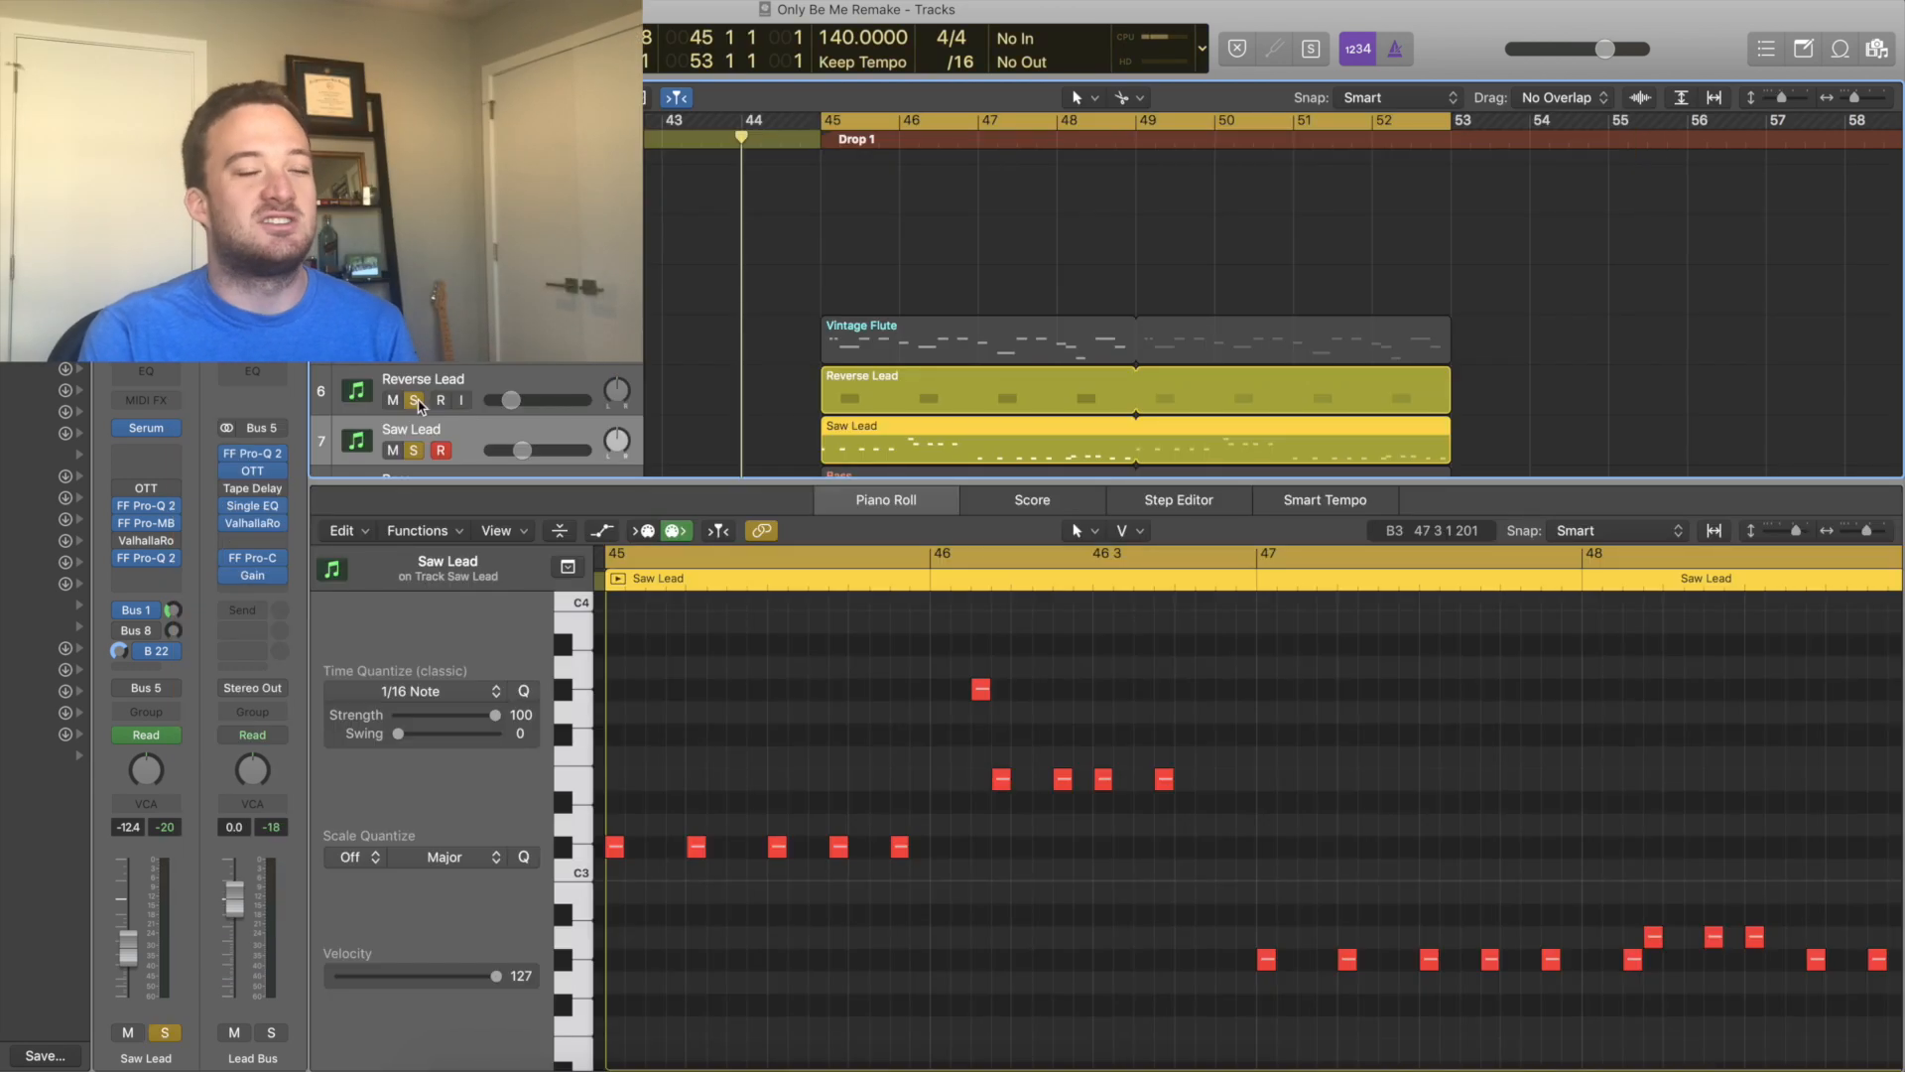
# Play the drop and open the Saw Lead track's Serum synth window.
pyautogui.press('space')
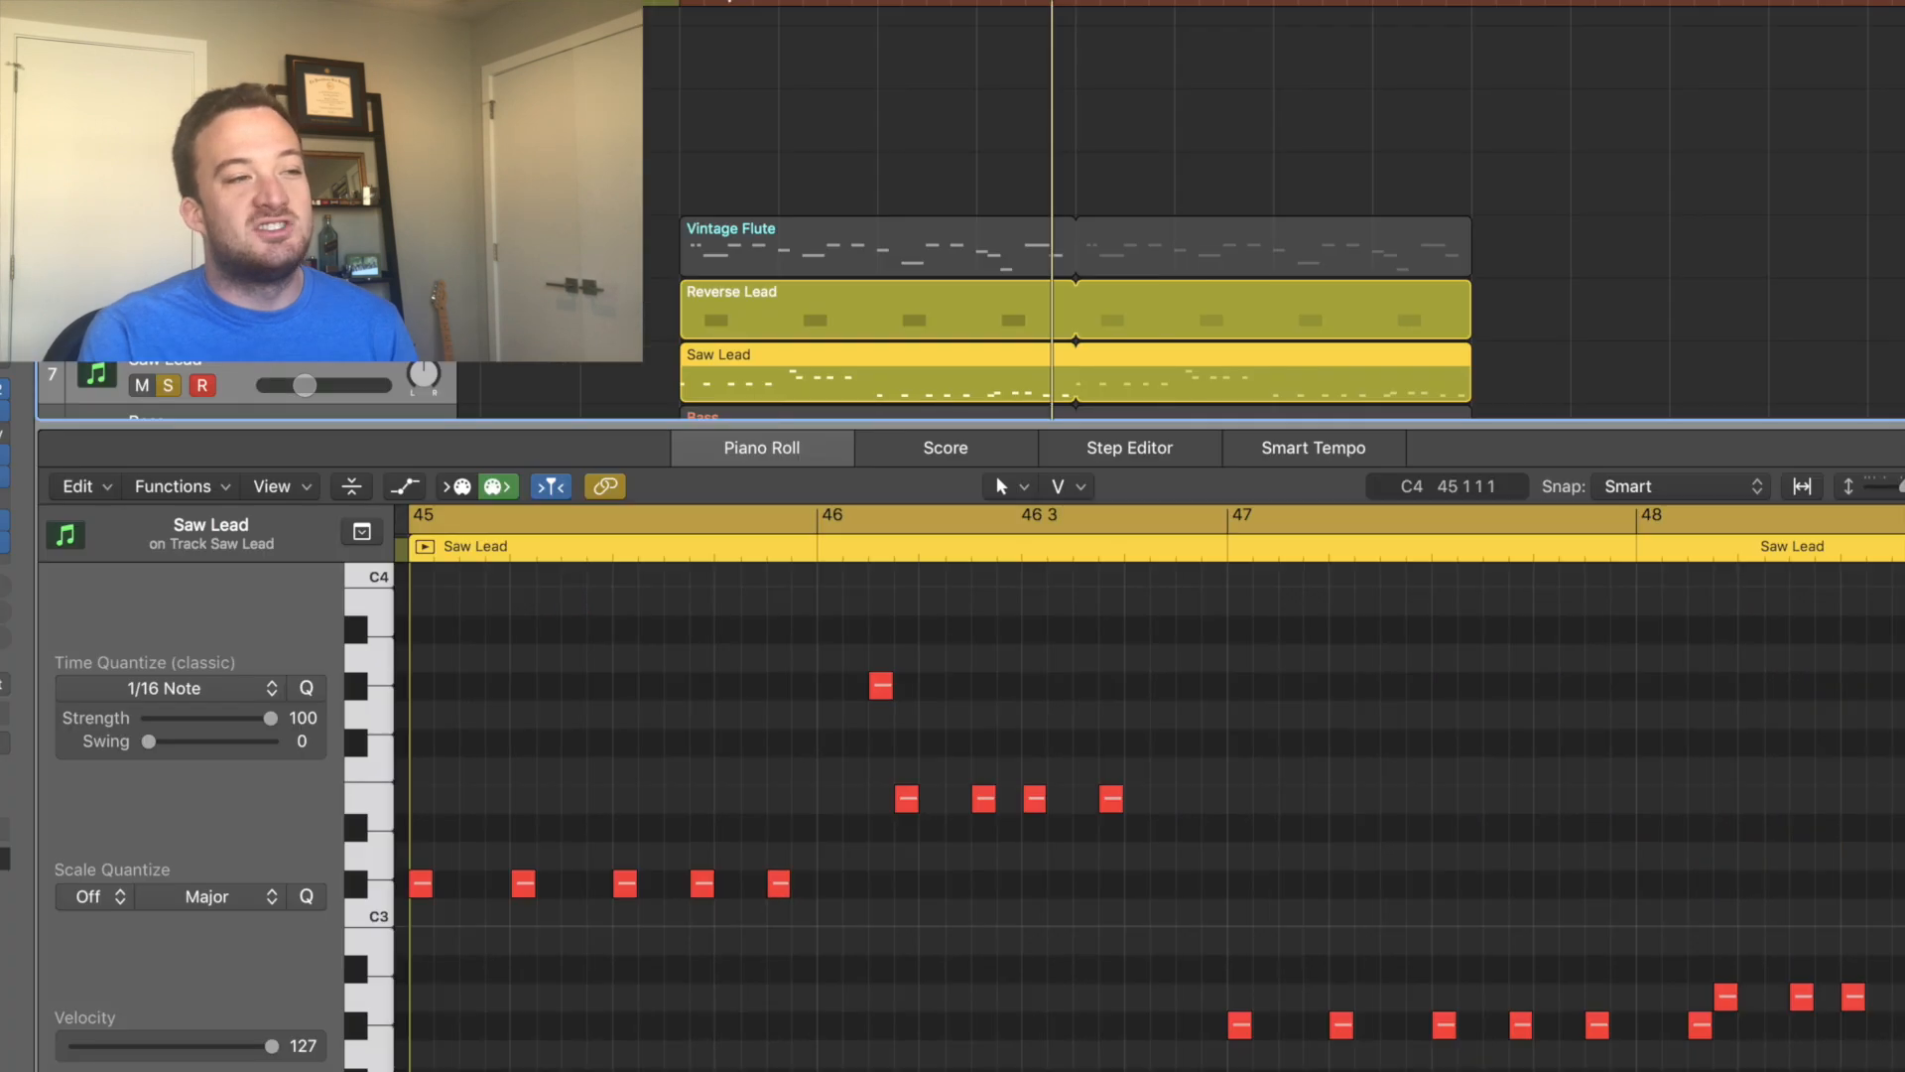
pyautogui.press('v')
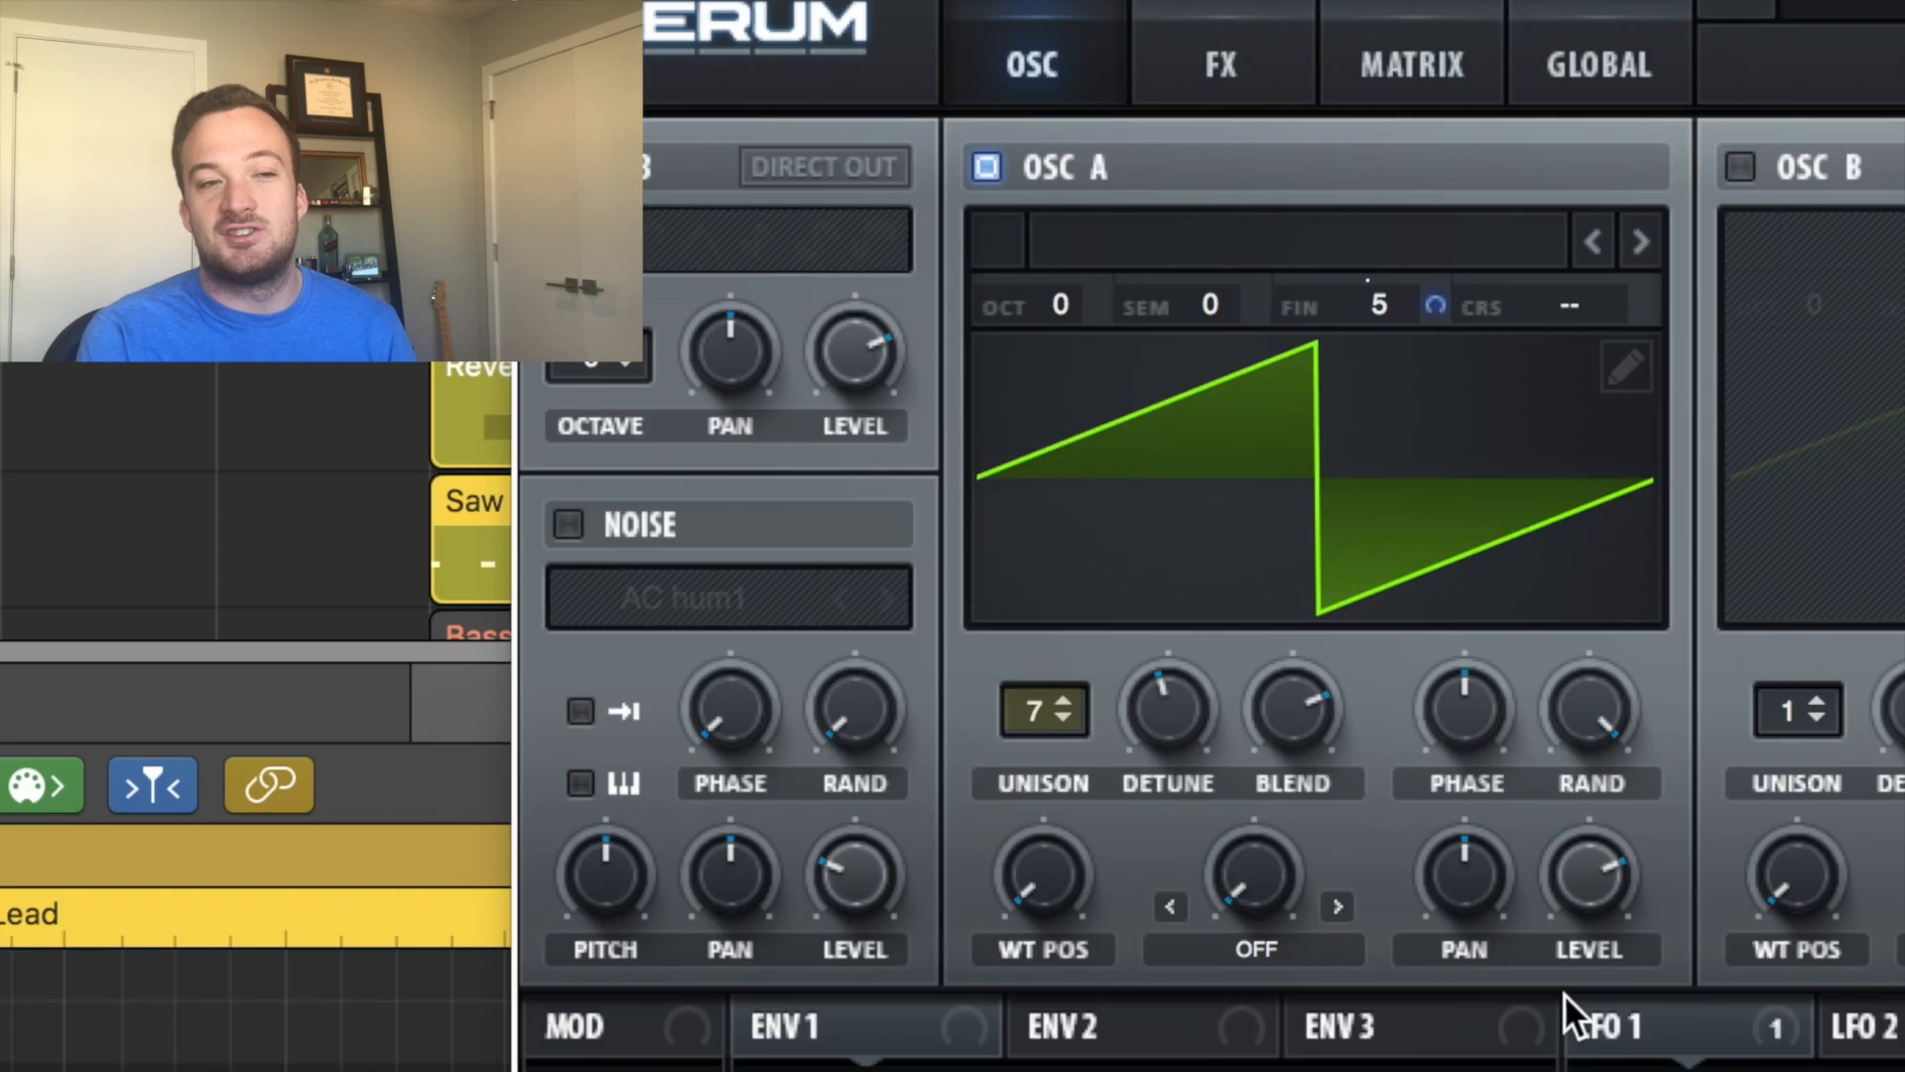
pyautogui.click(1145, 700)
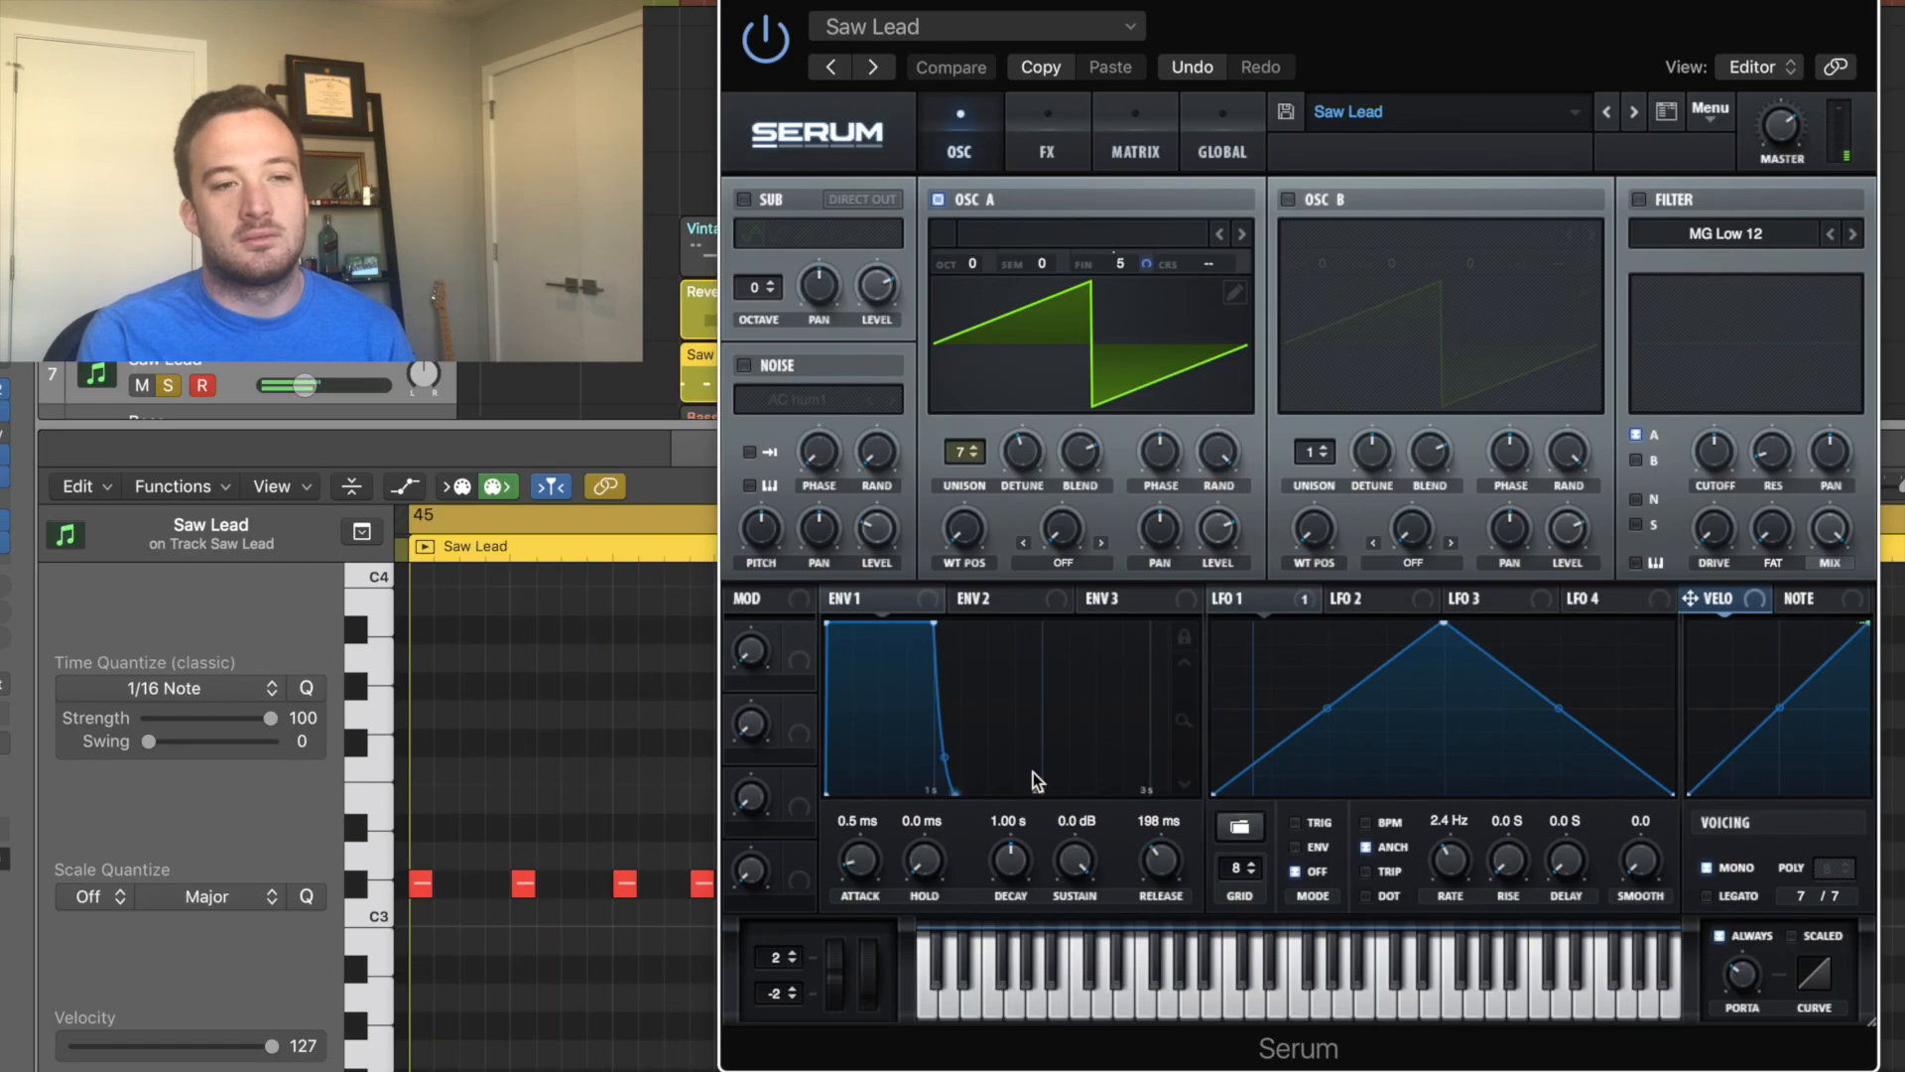
# Select LFO 1 in Serum and adjust its modulation depth on Osc A's fine tuning.
pyautogui.moveTo(1221, 600); pyautogui.dragTo(1314, 600)
pyautogui.moveTo(1151, 264); pyautogui.dragTo(1151, 265)
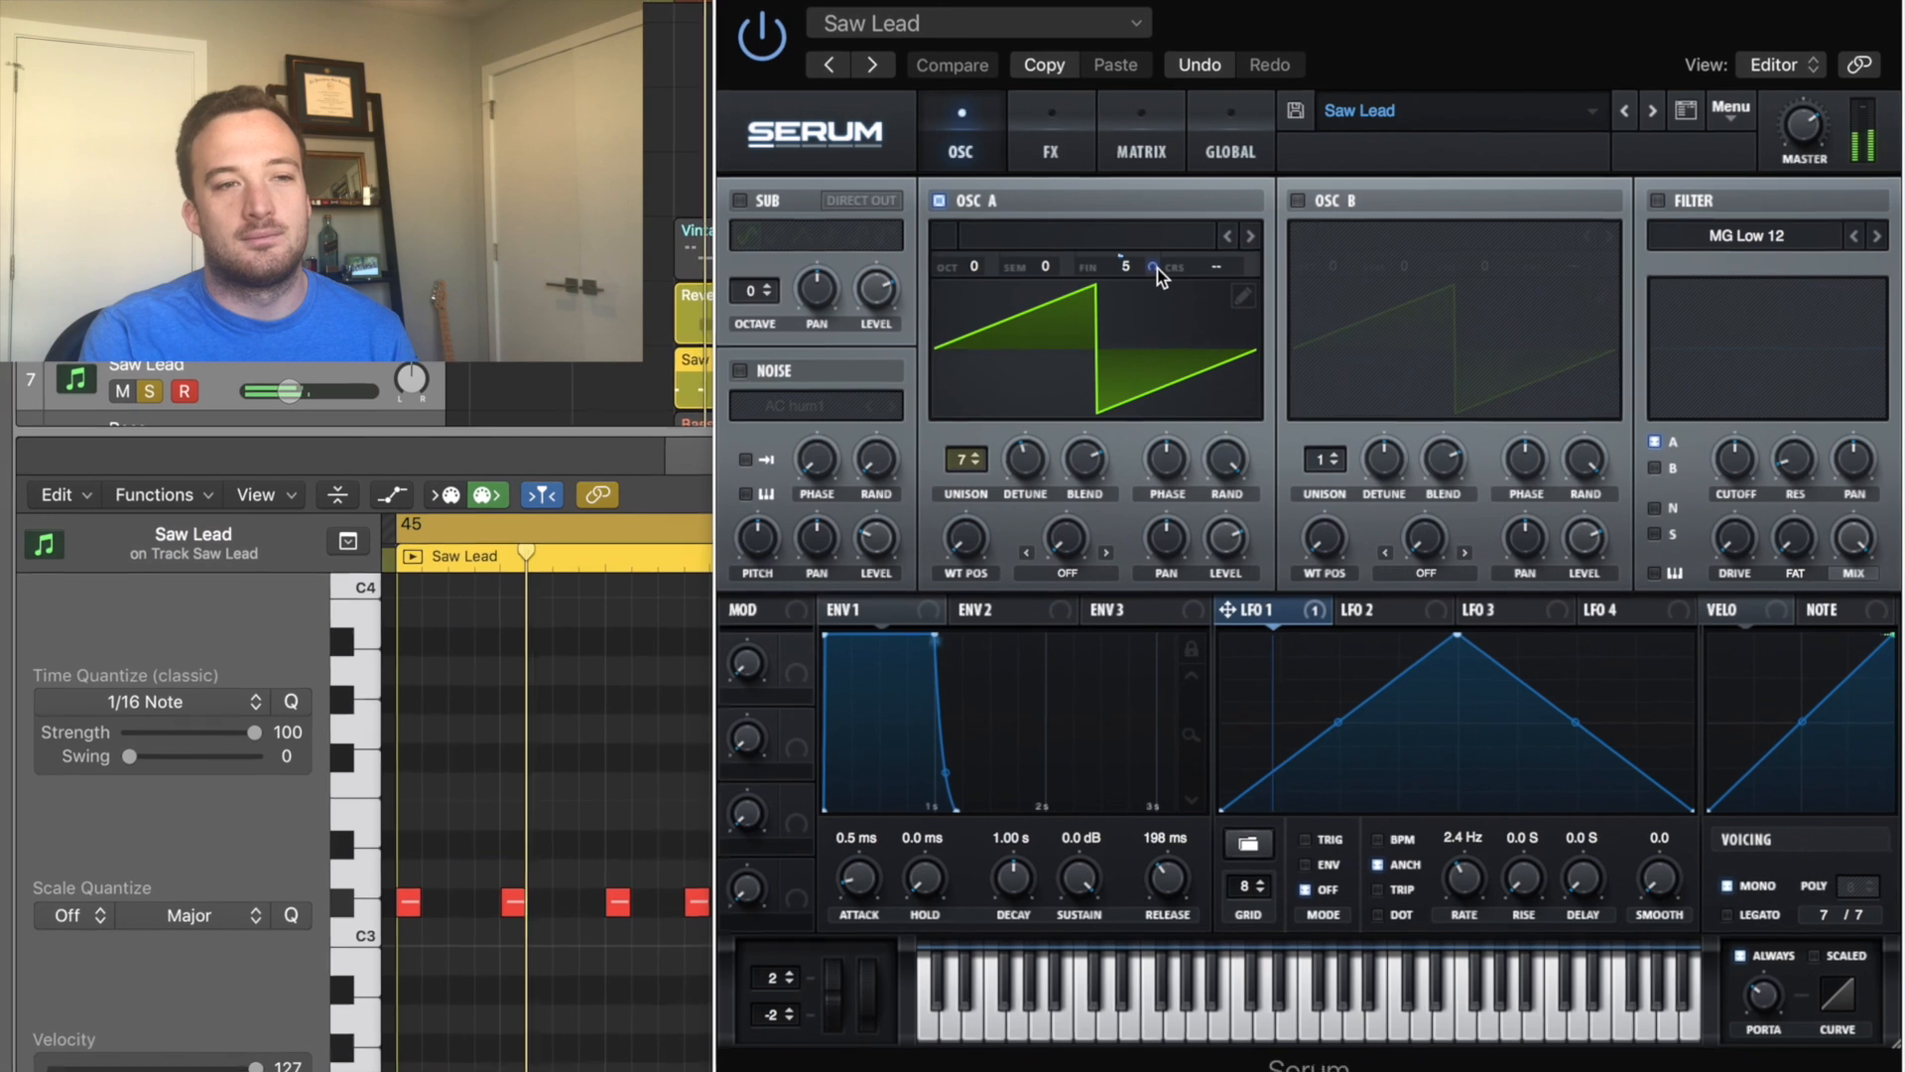
pyautogui.moveTo(1153, 266)
pyautogui.mouseDown()
pyautogui.moveTo(1147, 204)
pyautogui.moveTo(1204, 188)
pyautogui.moveTo(1167, 209)
pyautogui.moveTo(1189, 275)
pyautogui.mouseUp()
pyautogui.moveTo(1298, 321); pyautogui.dragTo(1305, 334)
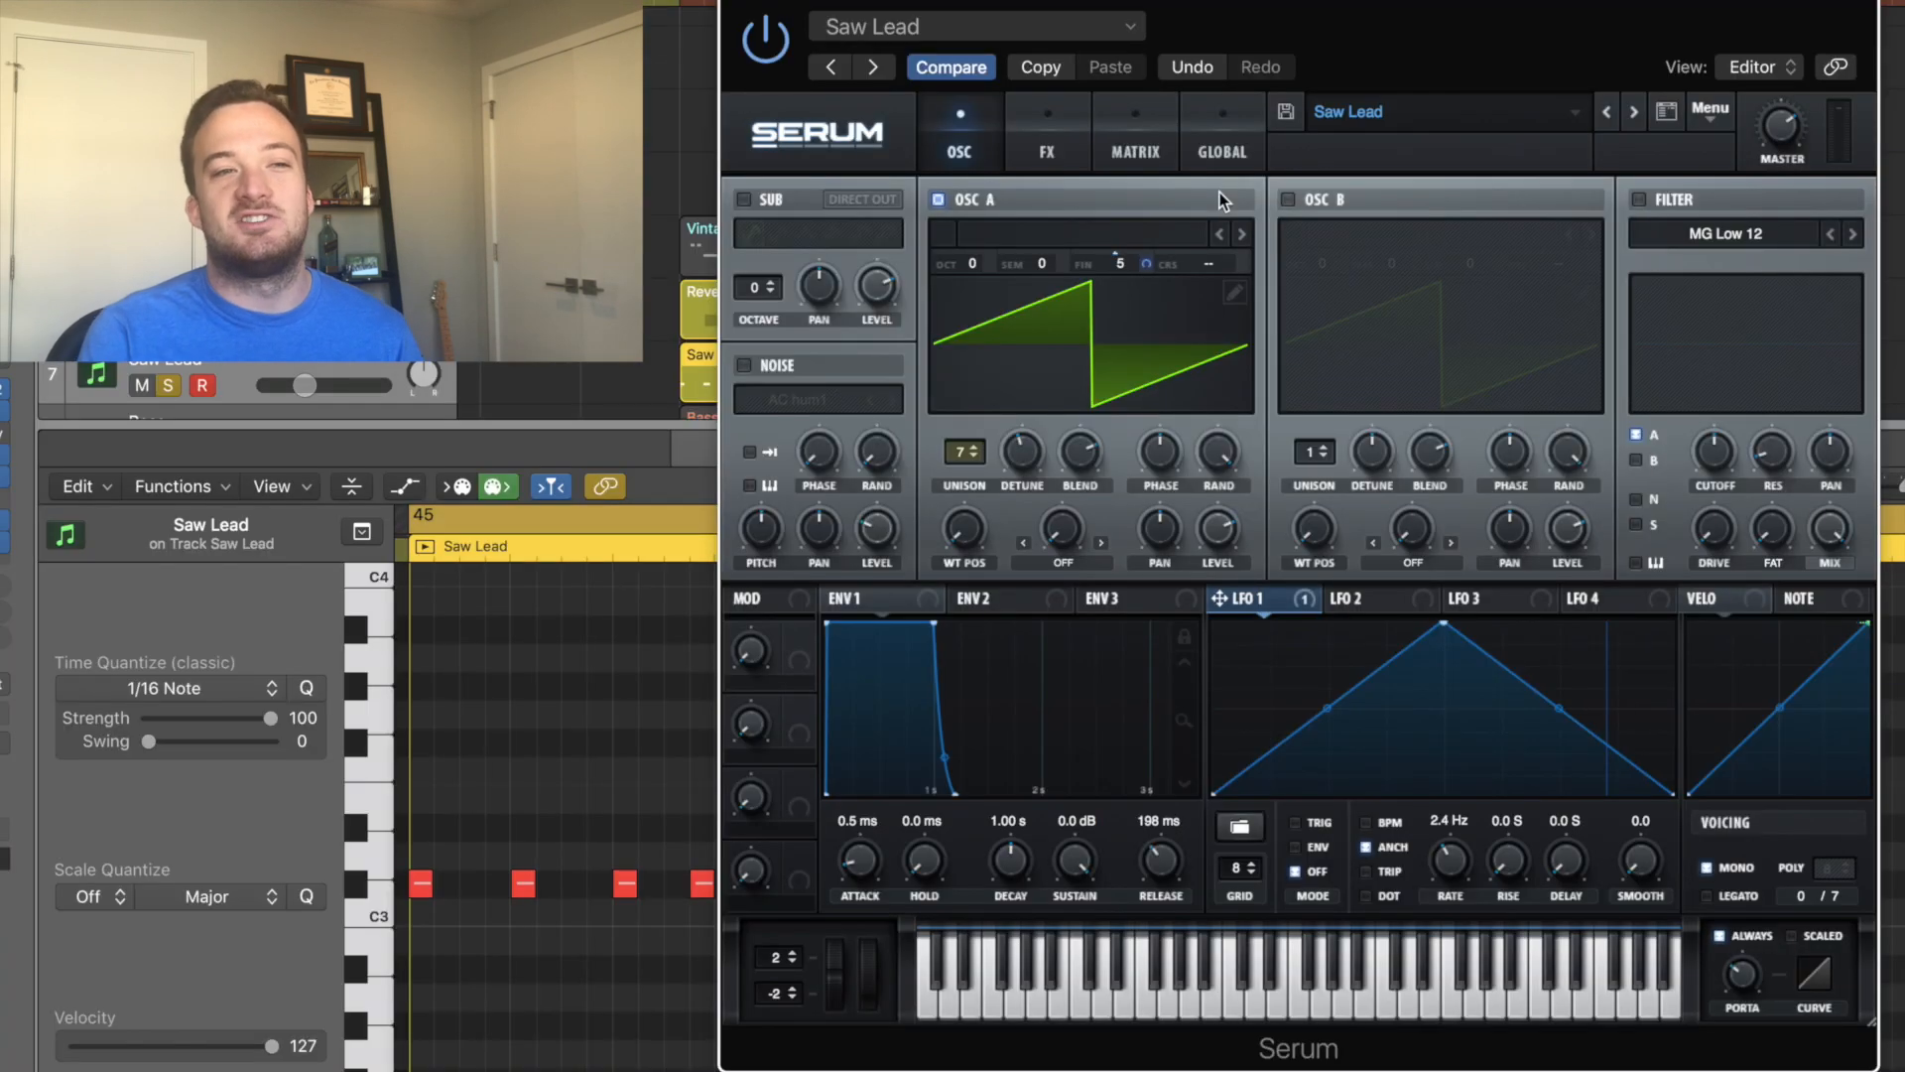
# Open Serum's FX page and switch the Filter effect off and back on to compare.
pyautogui.click(1054, 151)
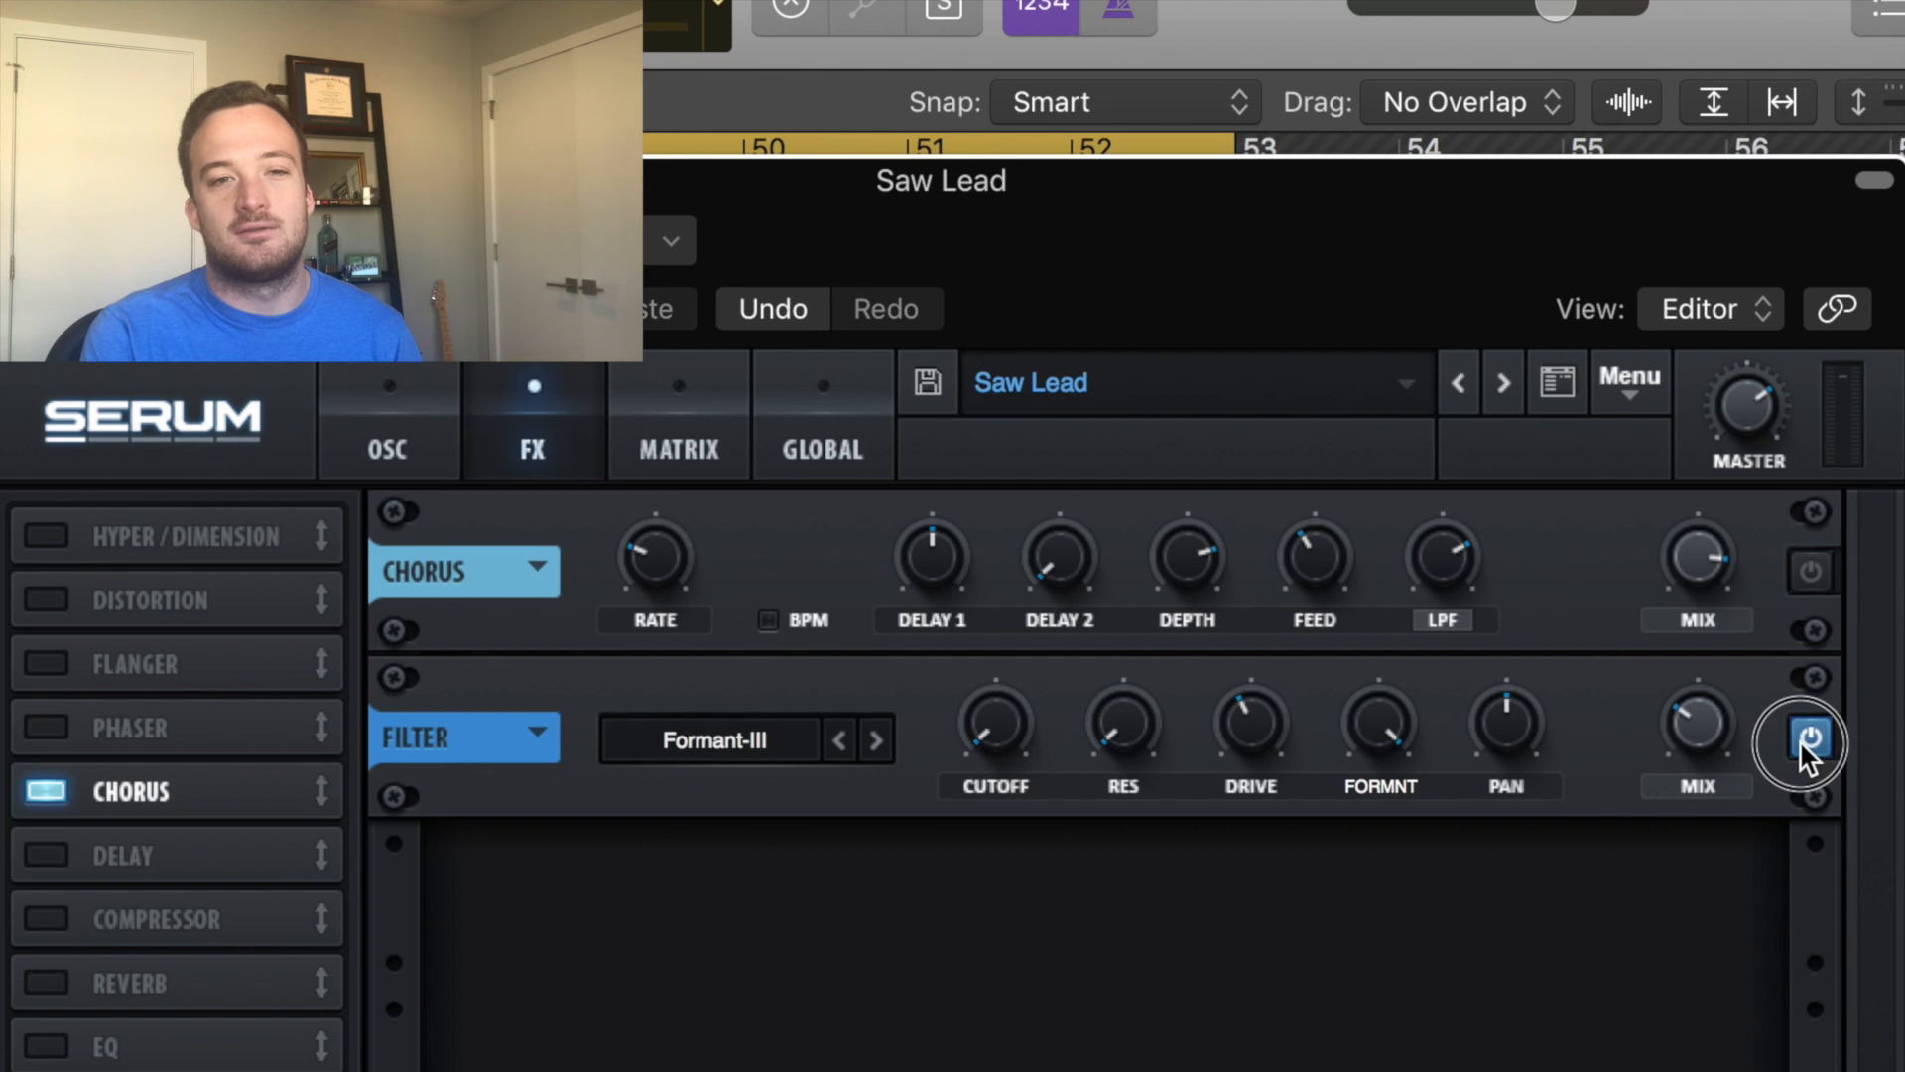
pyautogui.click(1804, 742)
pyautogui.click(1804, 739)
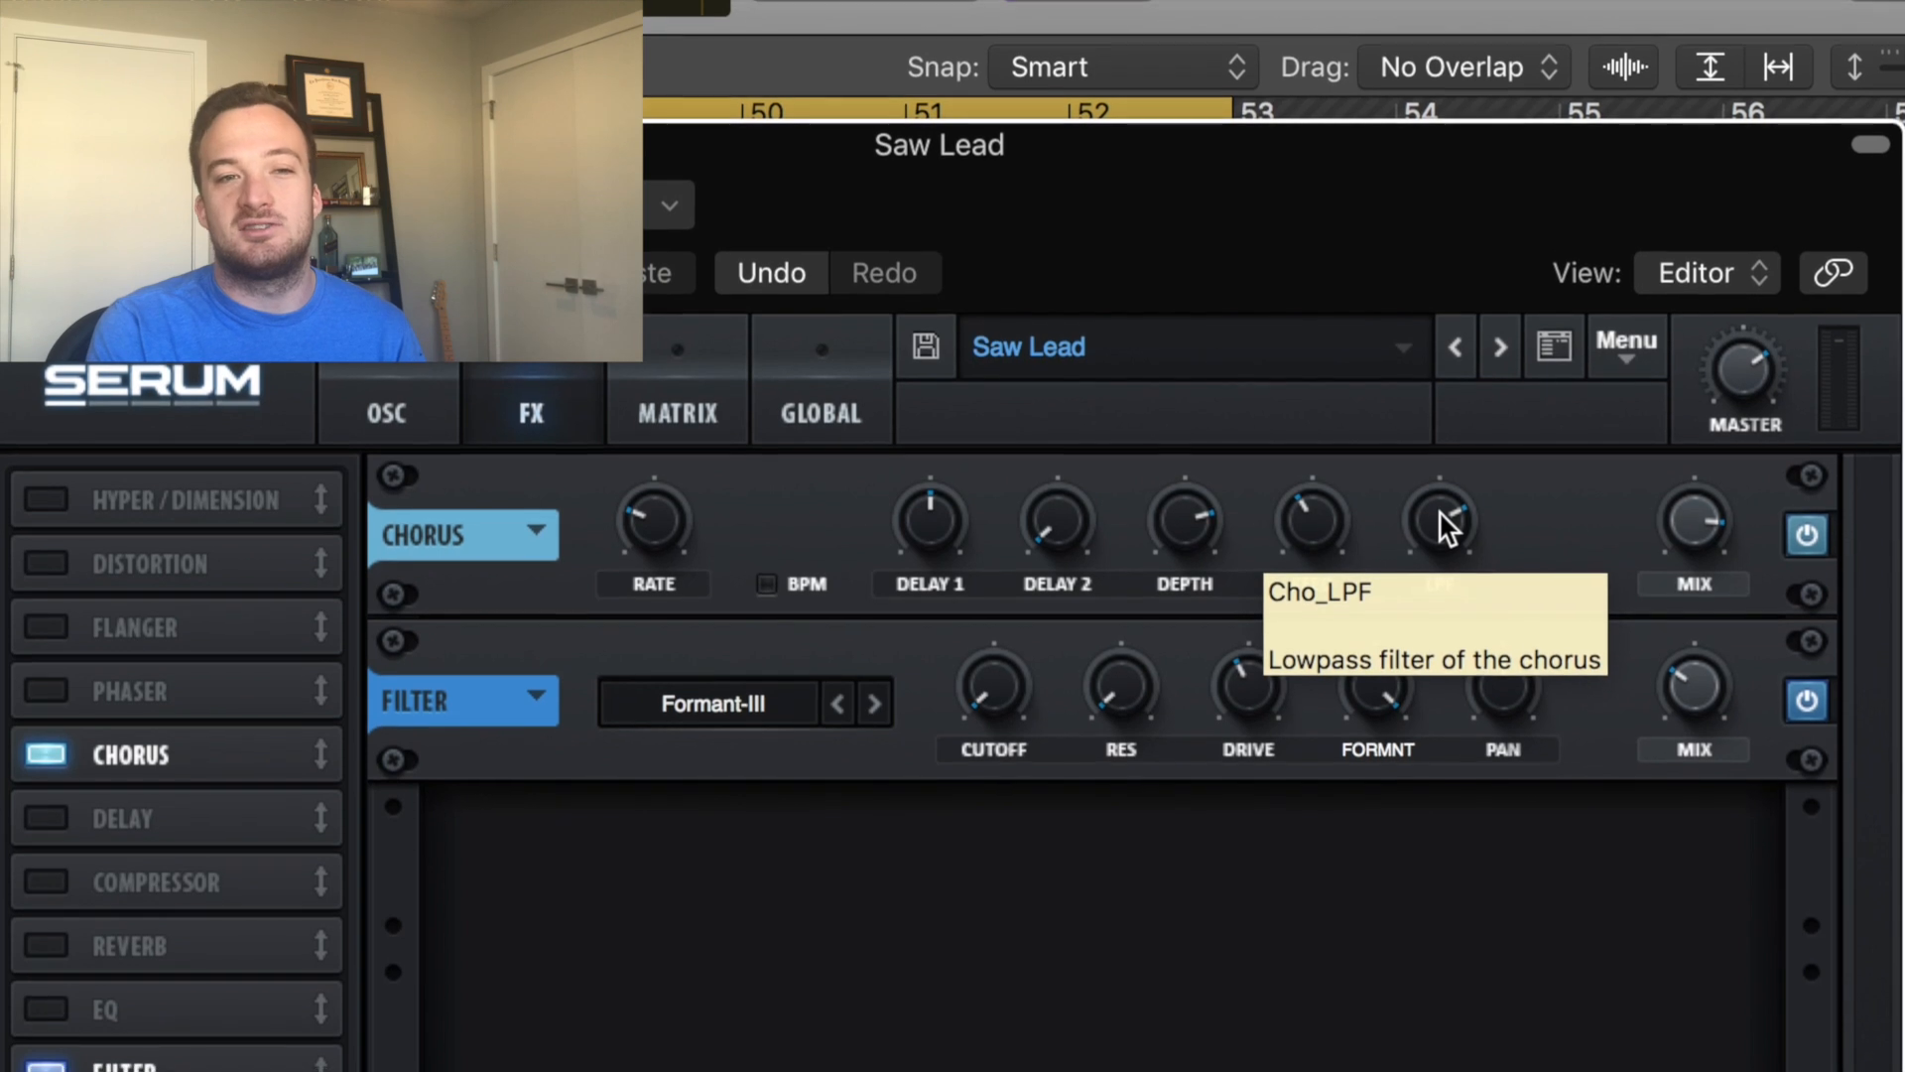
# Tweak the chorus low-pass knob and turn down the Formant-III filter's mix.
pyautogui.moveTo(1449, 531)
pyautogui.mouseDown()
pyautogui.moveTo(1438, 516)
pyautogui.moveTo(1437, 609)
pyautogui.moveTo(1469, 718)
pyautogui.moveTo(1439, 422)
pyautogui.moveTo(1441, 526)
pyautogui.moveTo(1438, 506)
pyautogui.mouseUp()
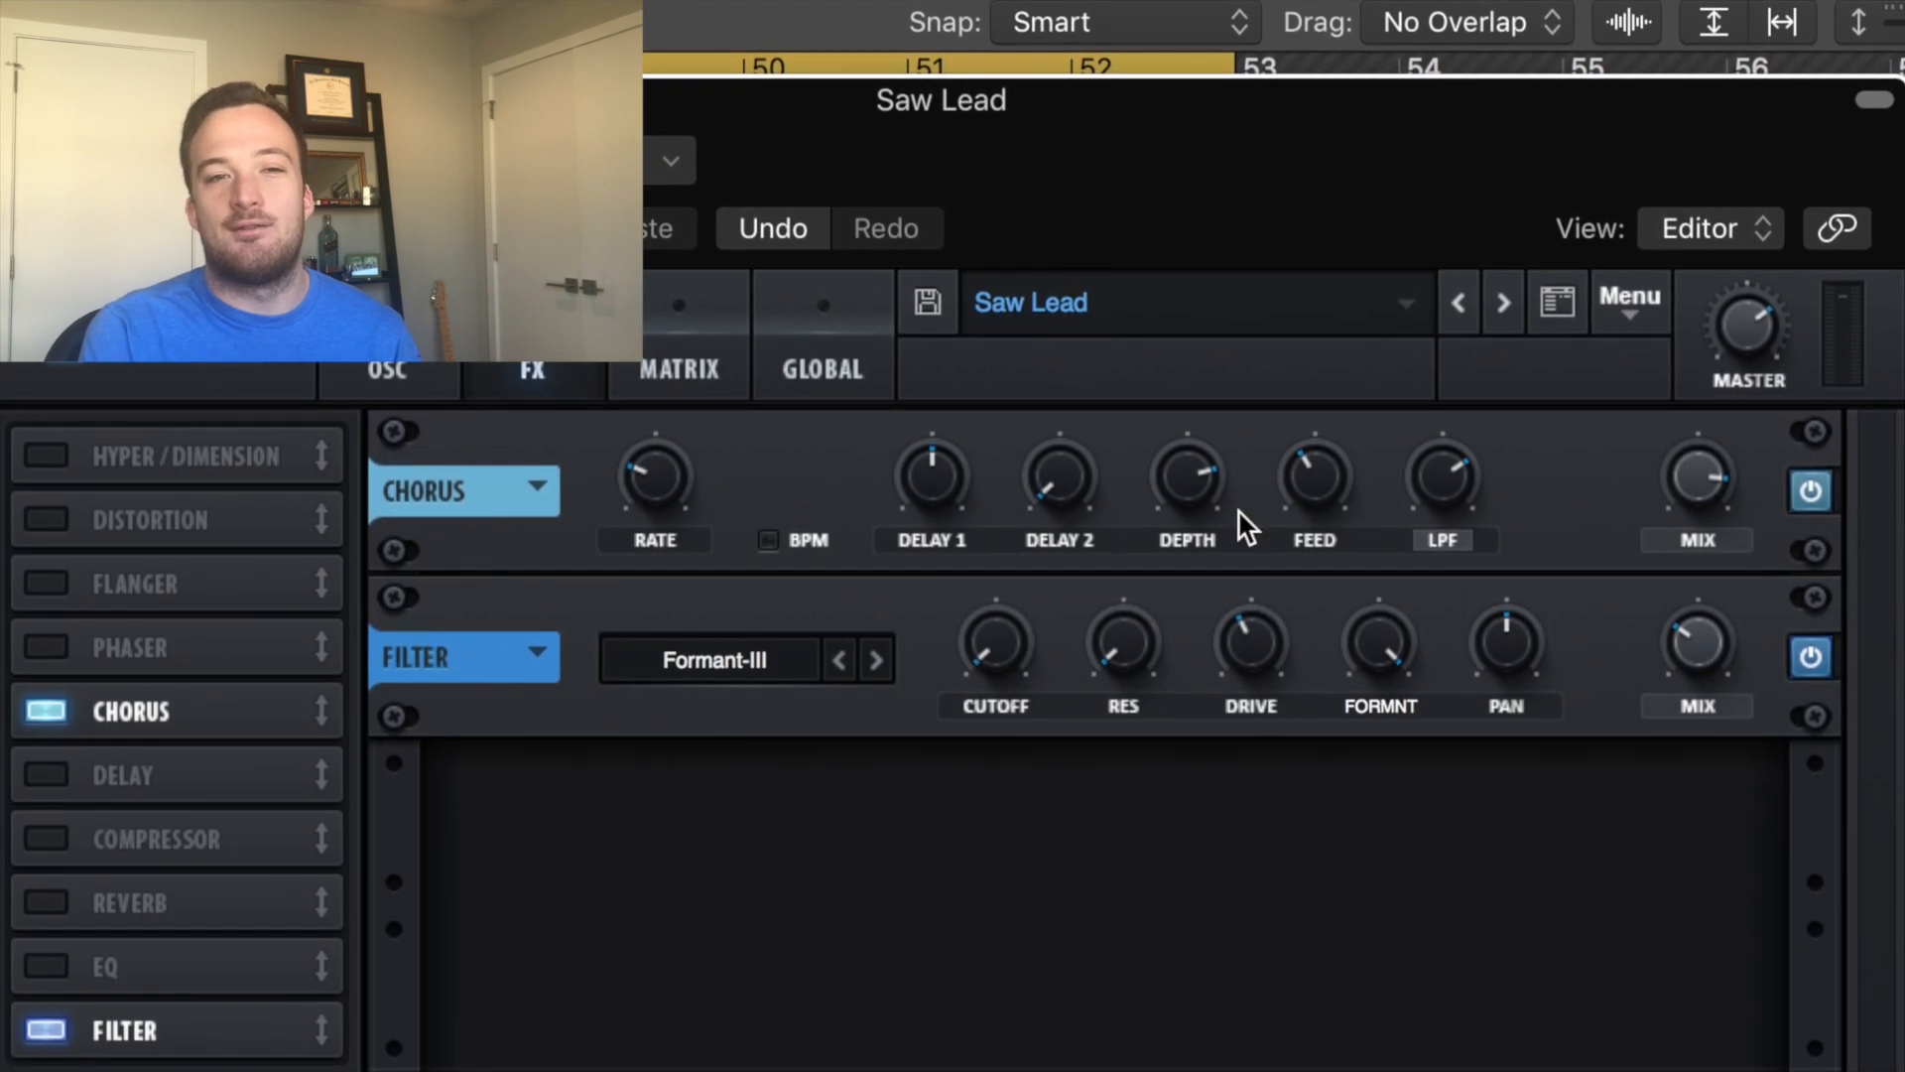
pyautogui.click(1693, 646)
pyautogui.moveTo(1677, 665); pyautogui.dragTo(1699, 722)
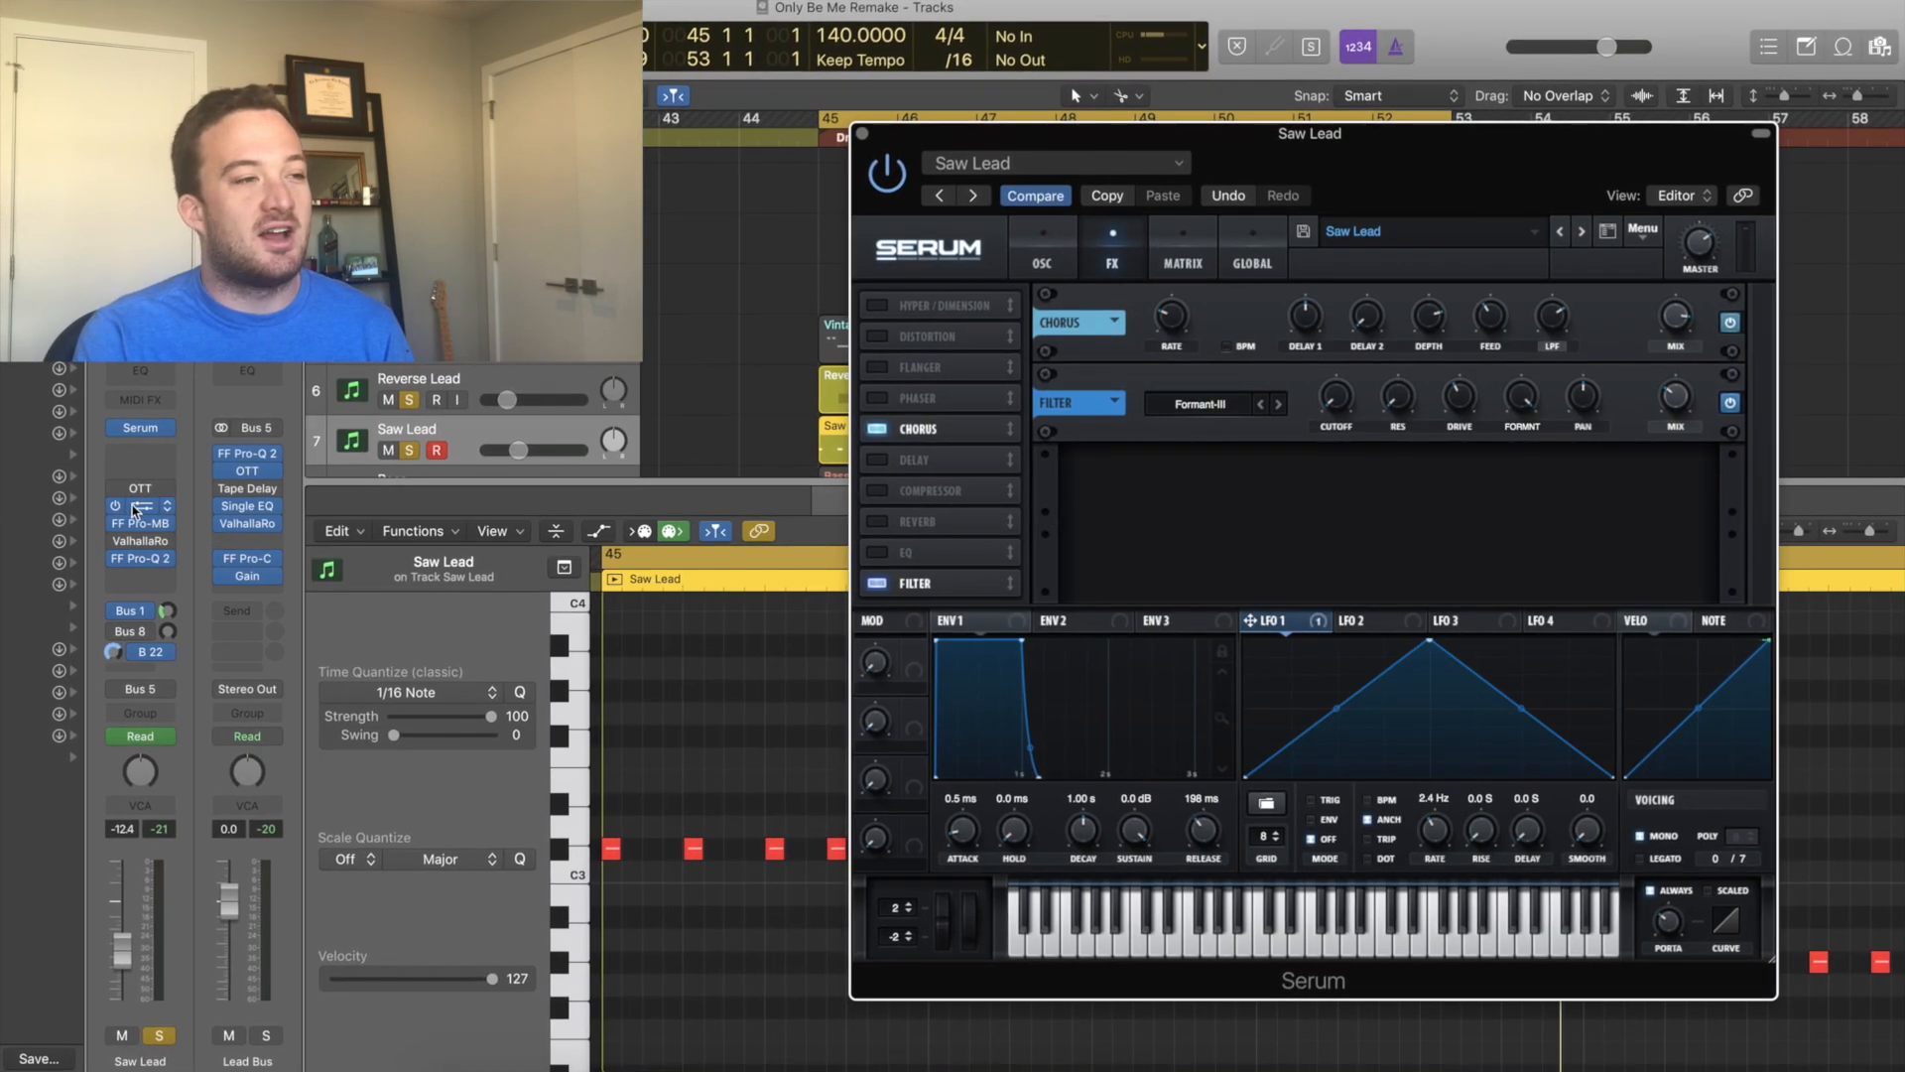
# Open the Saw Lead channel's FF Pro-Q 2 and FF Pro-MB plugin windows and arrange them.
pyautogui.click(145, 506)
pyautogui.moveTo(421, 61); pyautogui.dragTo(1452, 239)
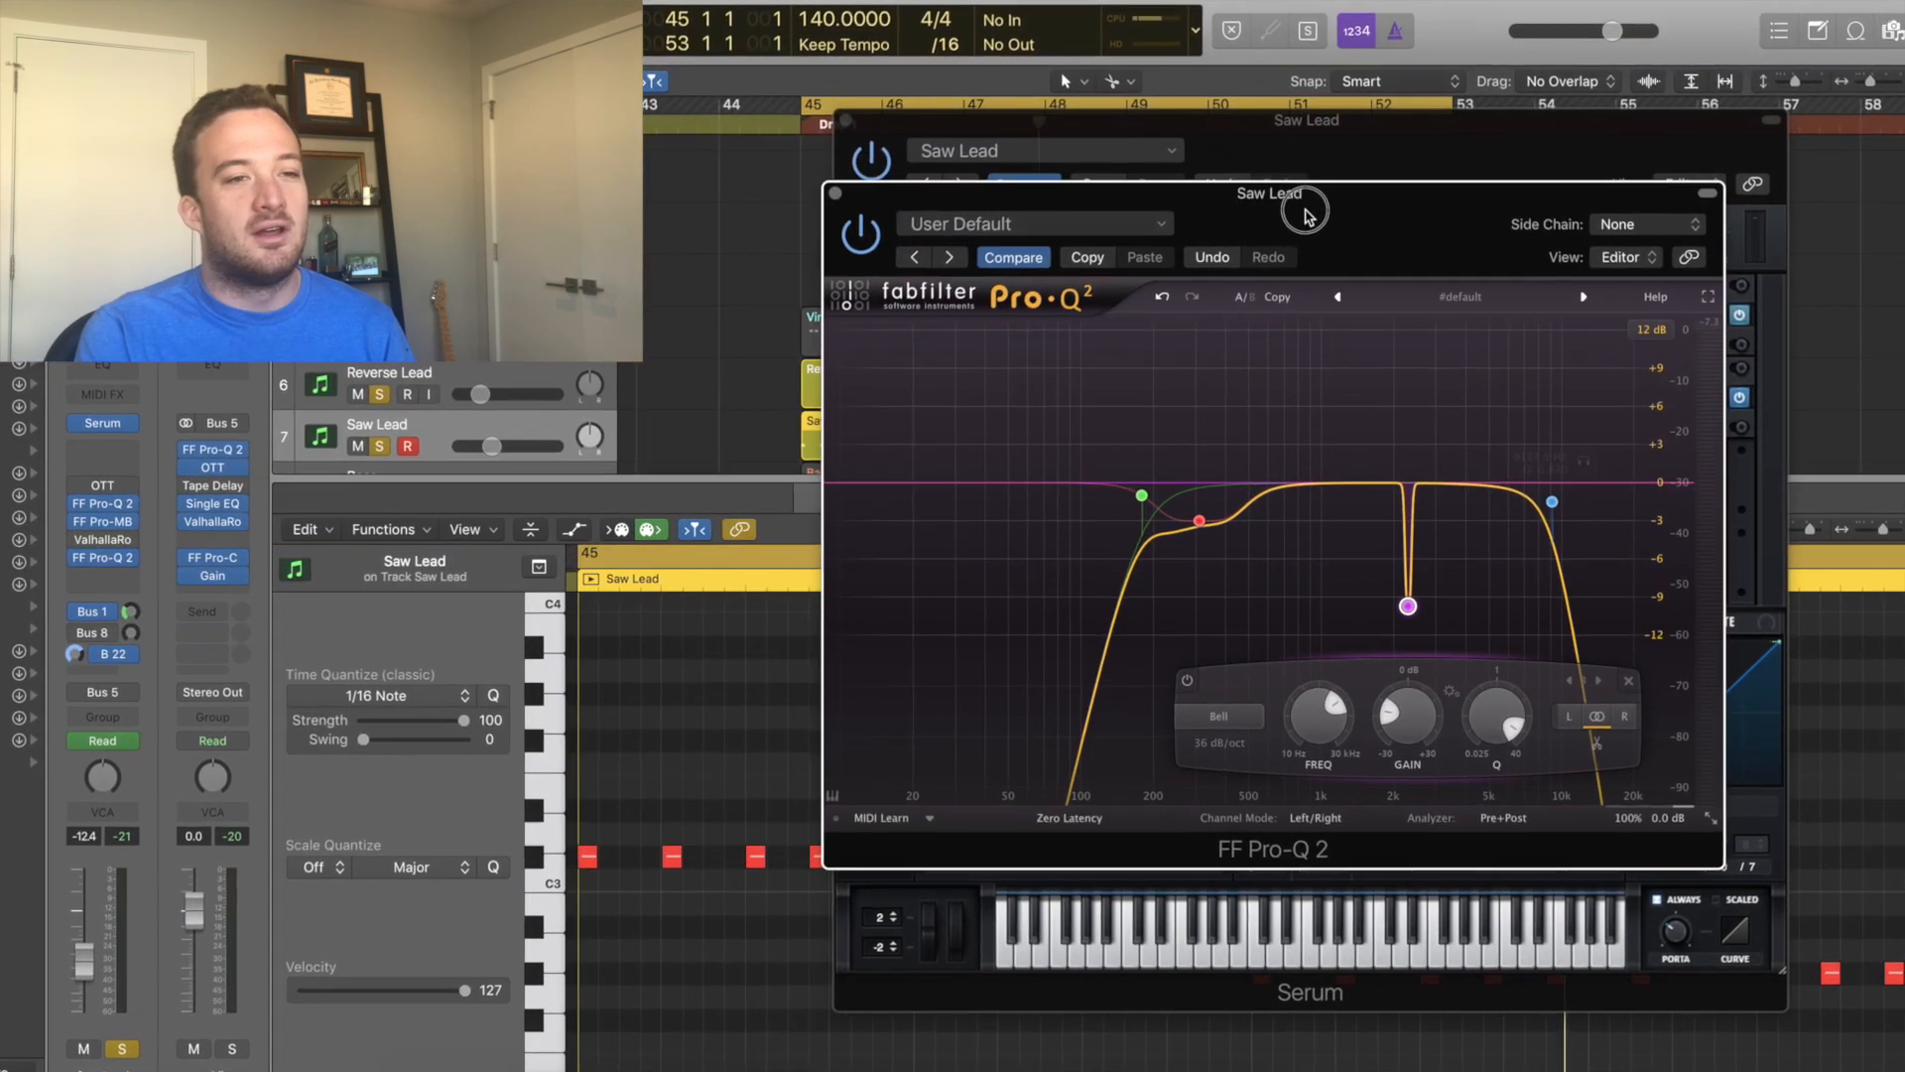
pyautogui.click(56, 520)
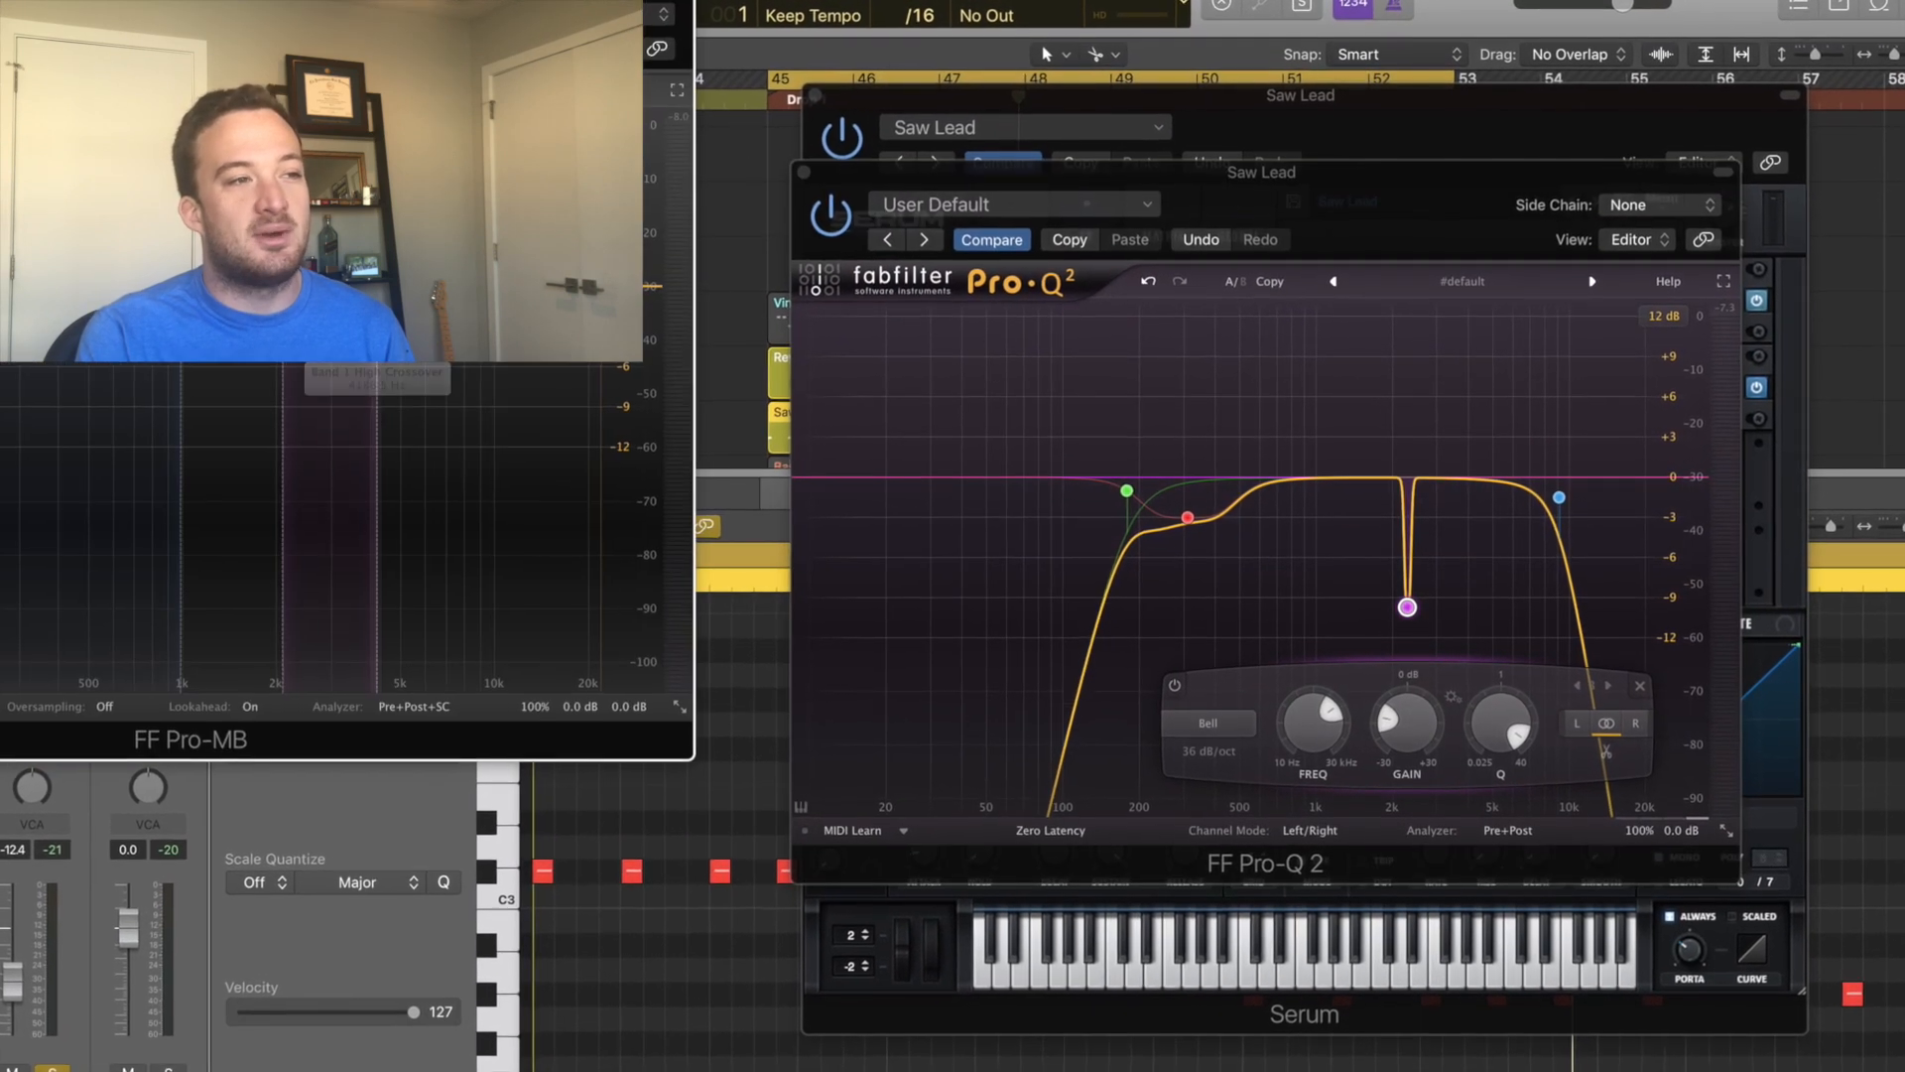
pyautogui.moveTo(256, 24); pyautogui.dragTo(1305, 216)
# Play the lead through Pro-MB, then open the second FF Pro-Q 2 and select its 3 kHz bell cut band.
pyautogui.press('space')
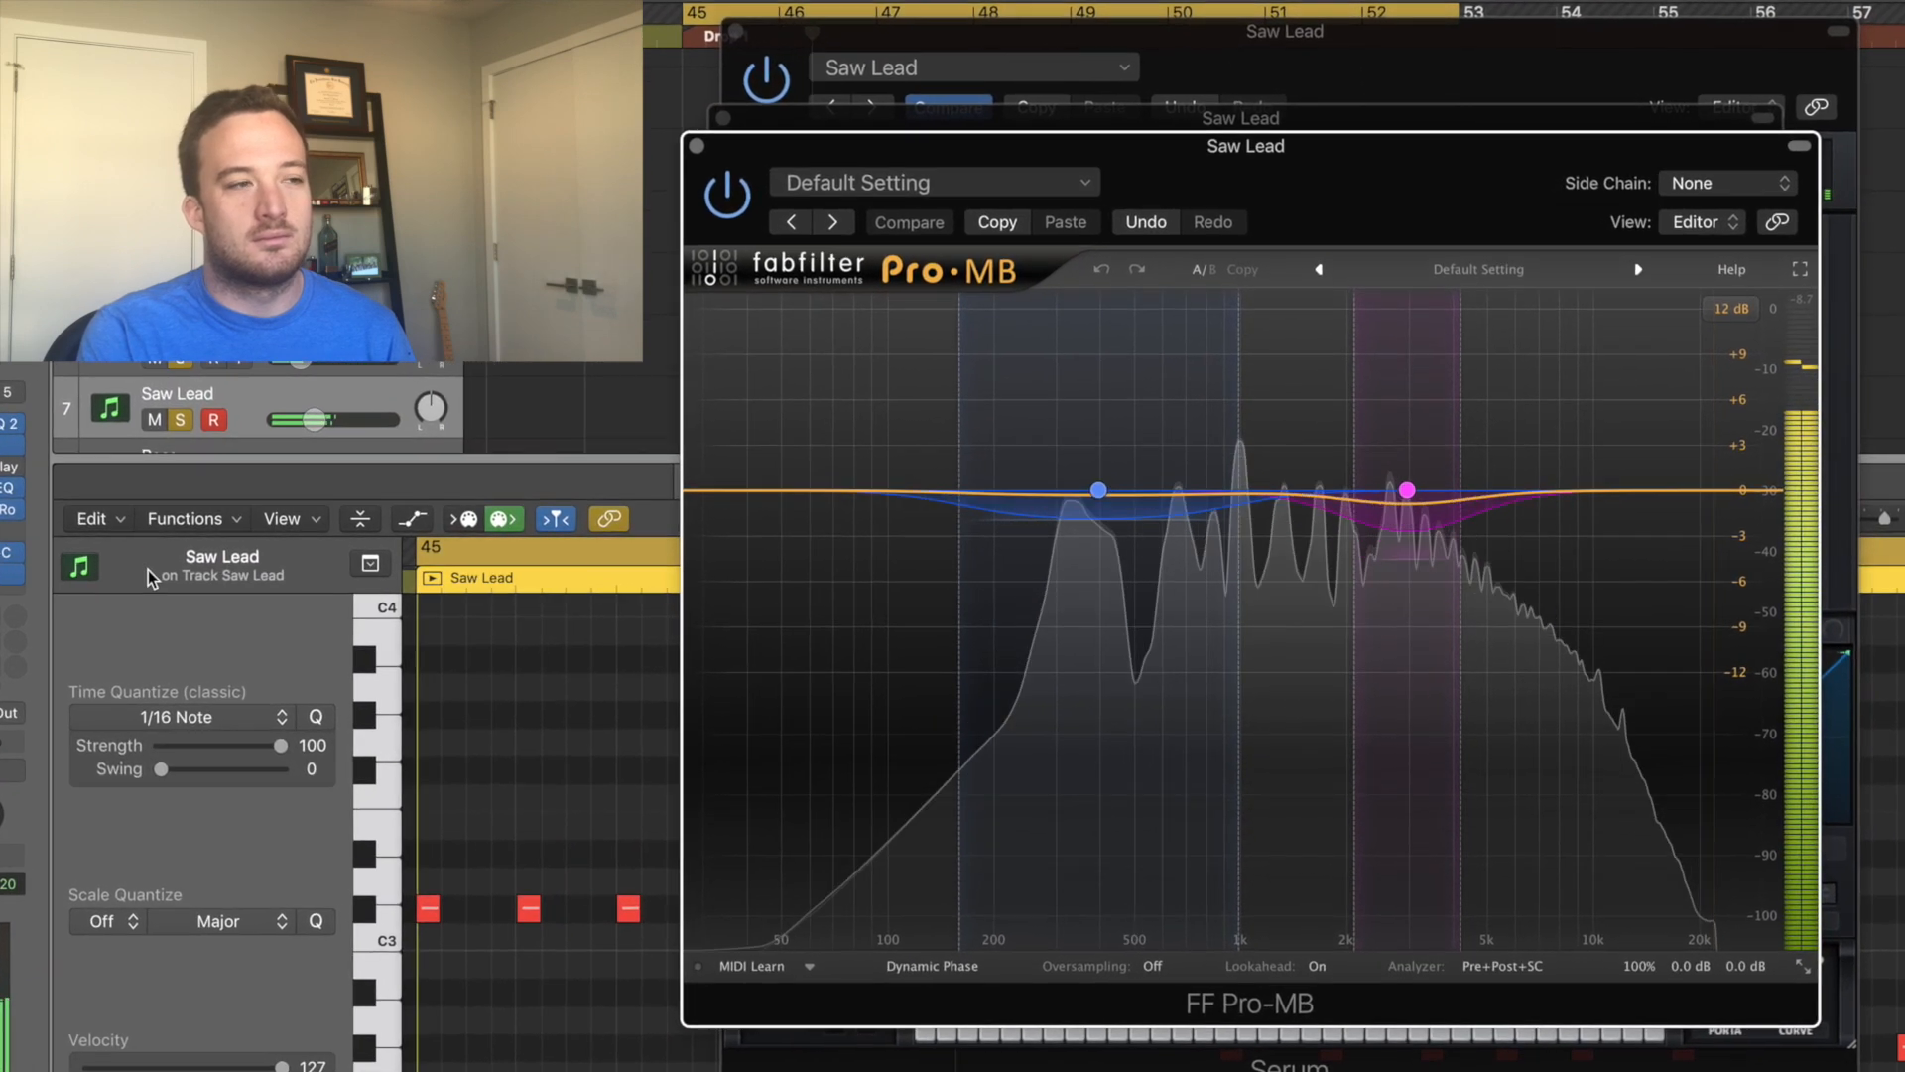
pyautogui.press('space')
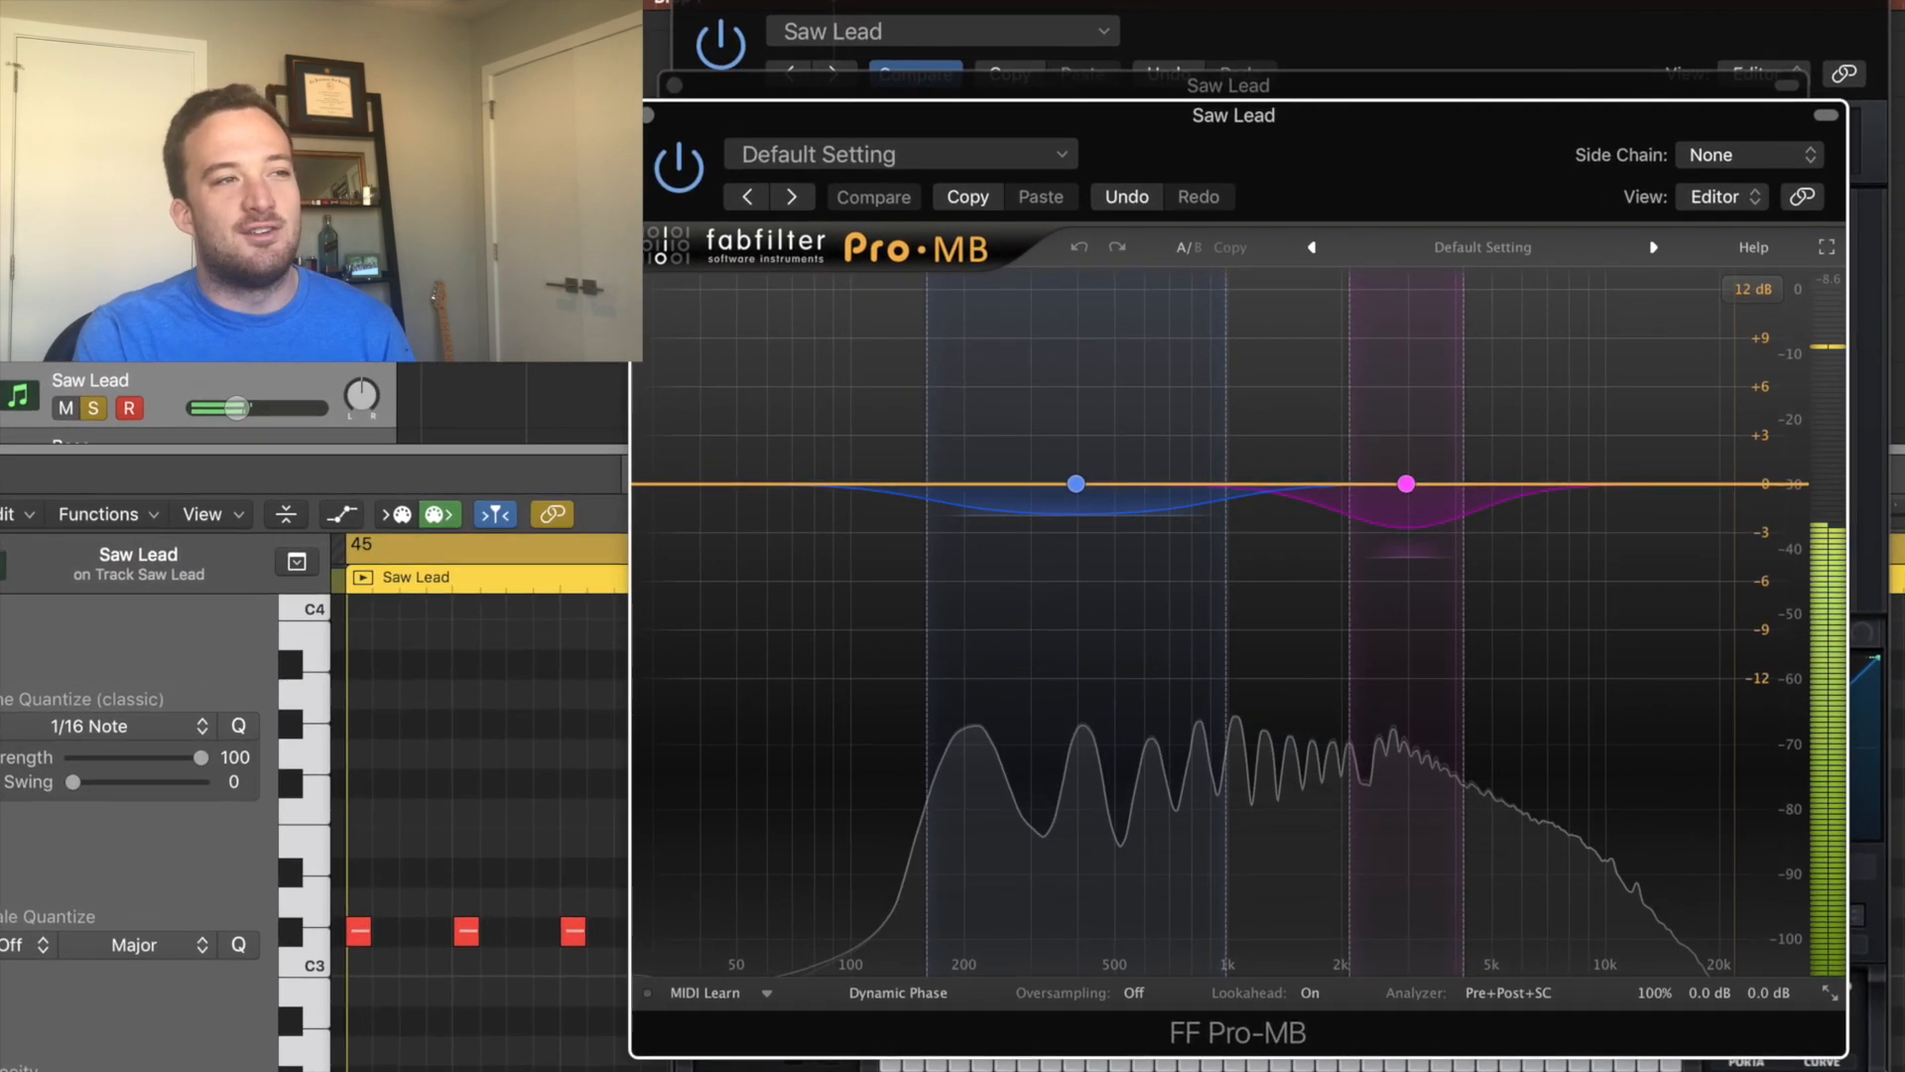
pyautogui.click(2, 496)
pyautogui.moveTo(61, 2); pyautogui.dragTo(1345, 173)
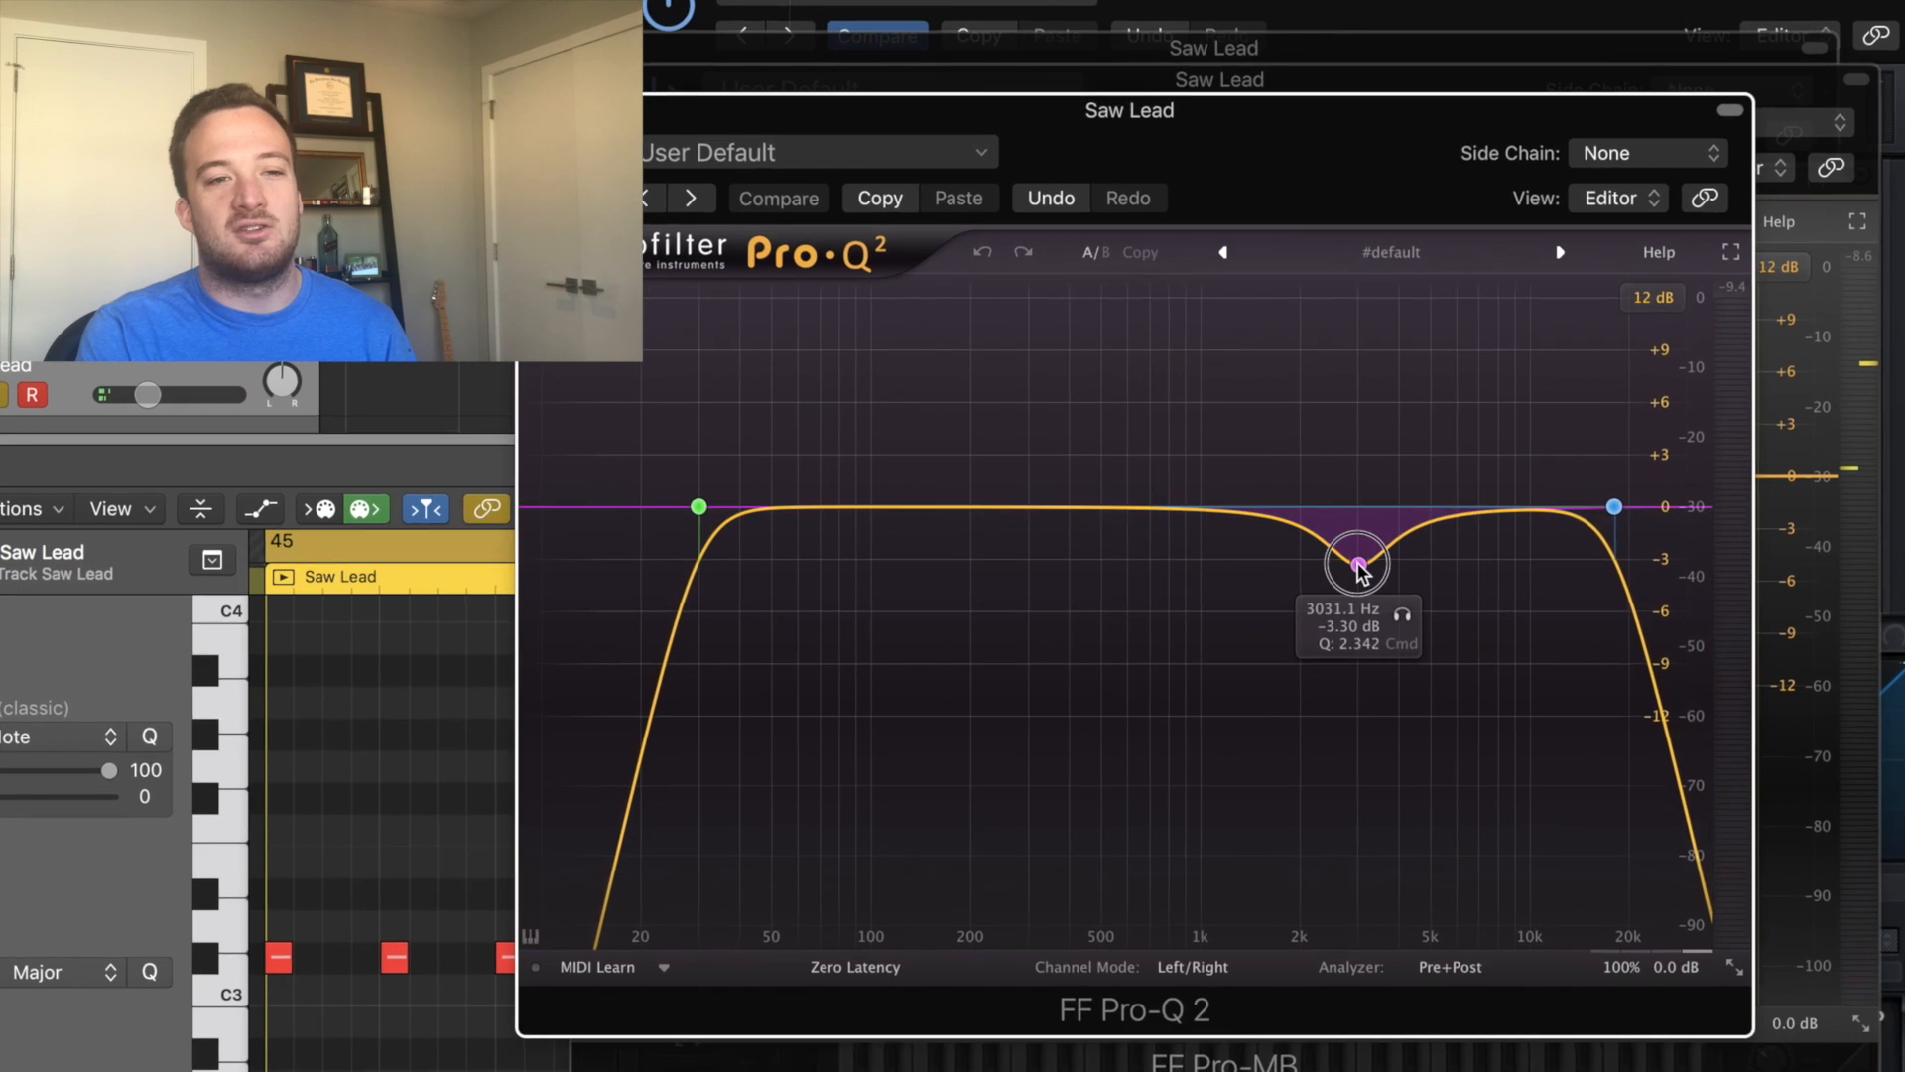
pyautogui.click(1358, 565)
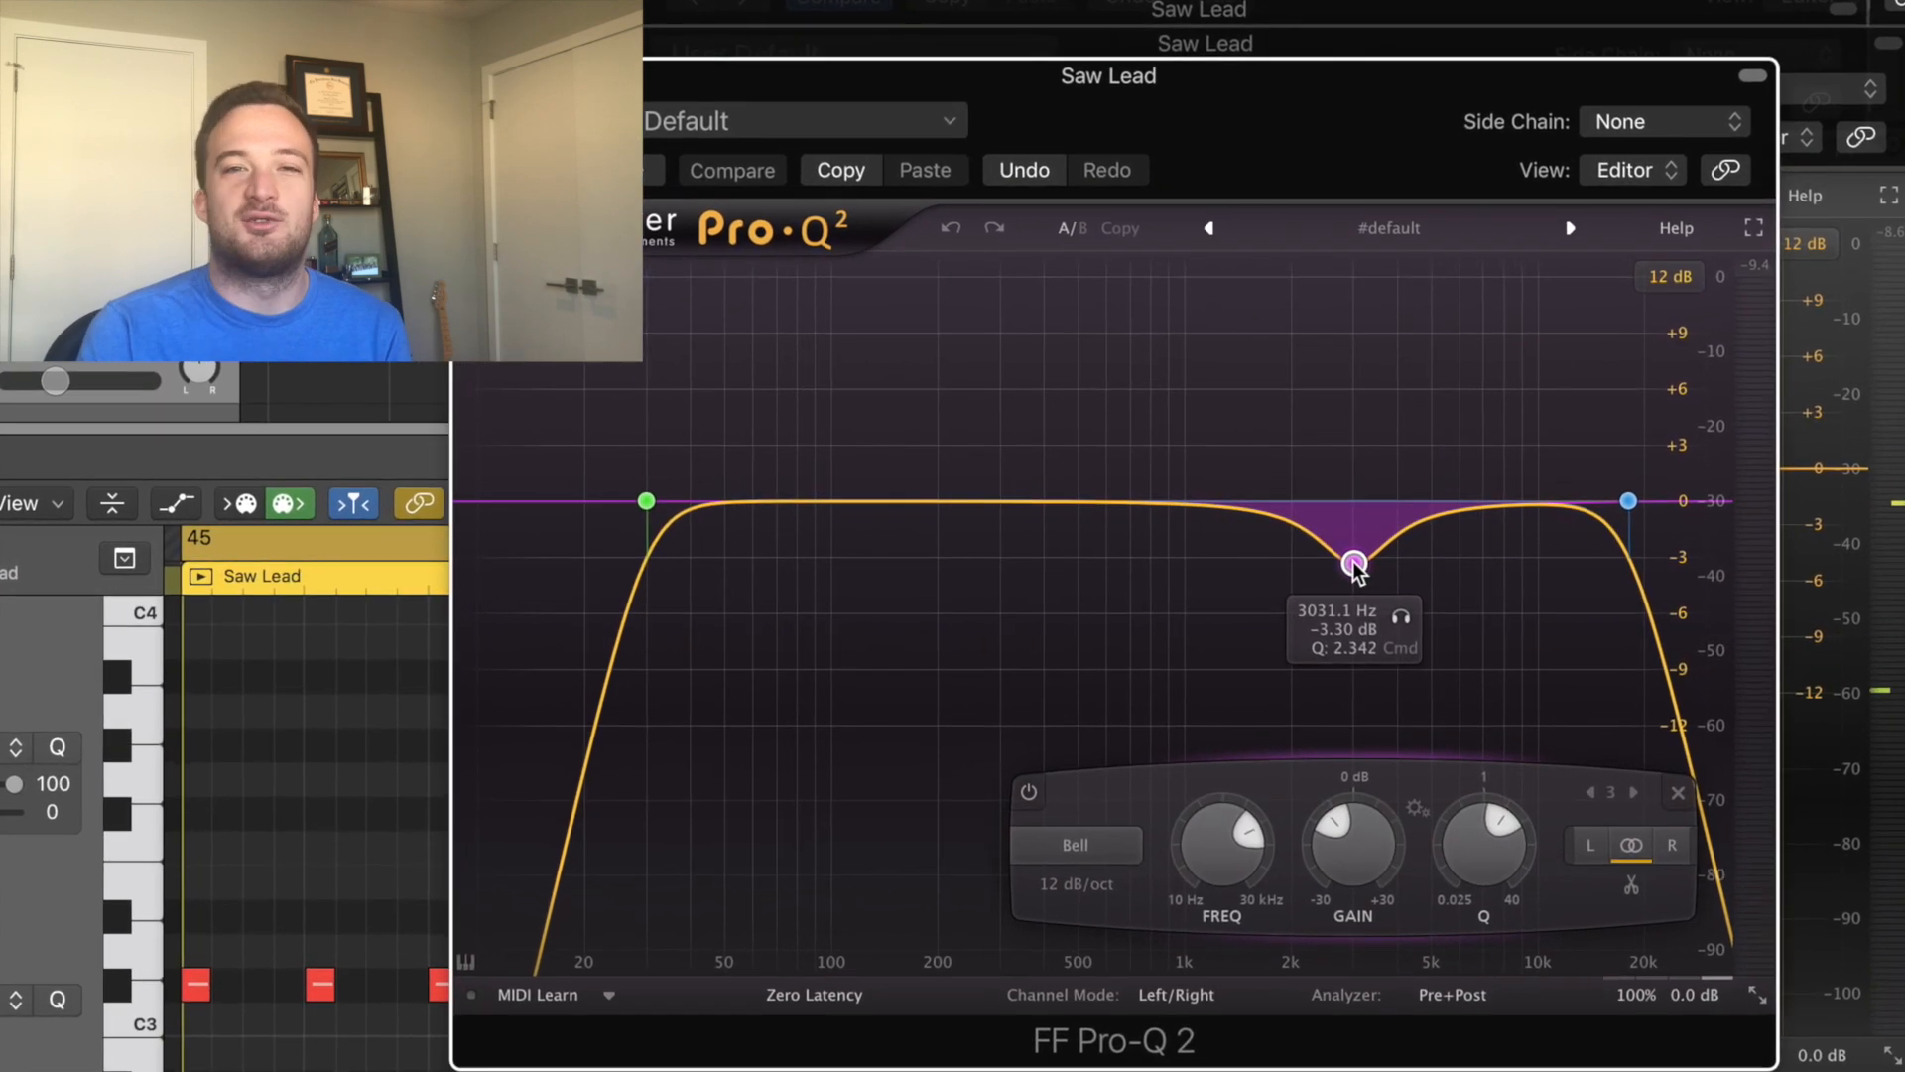
pyautogui.press('space')
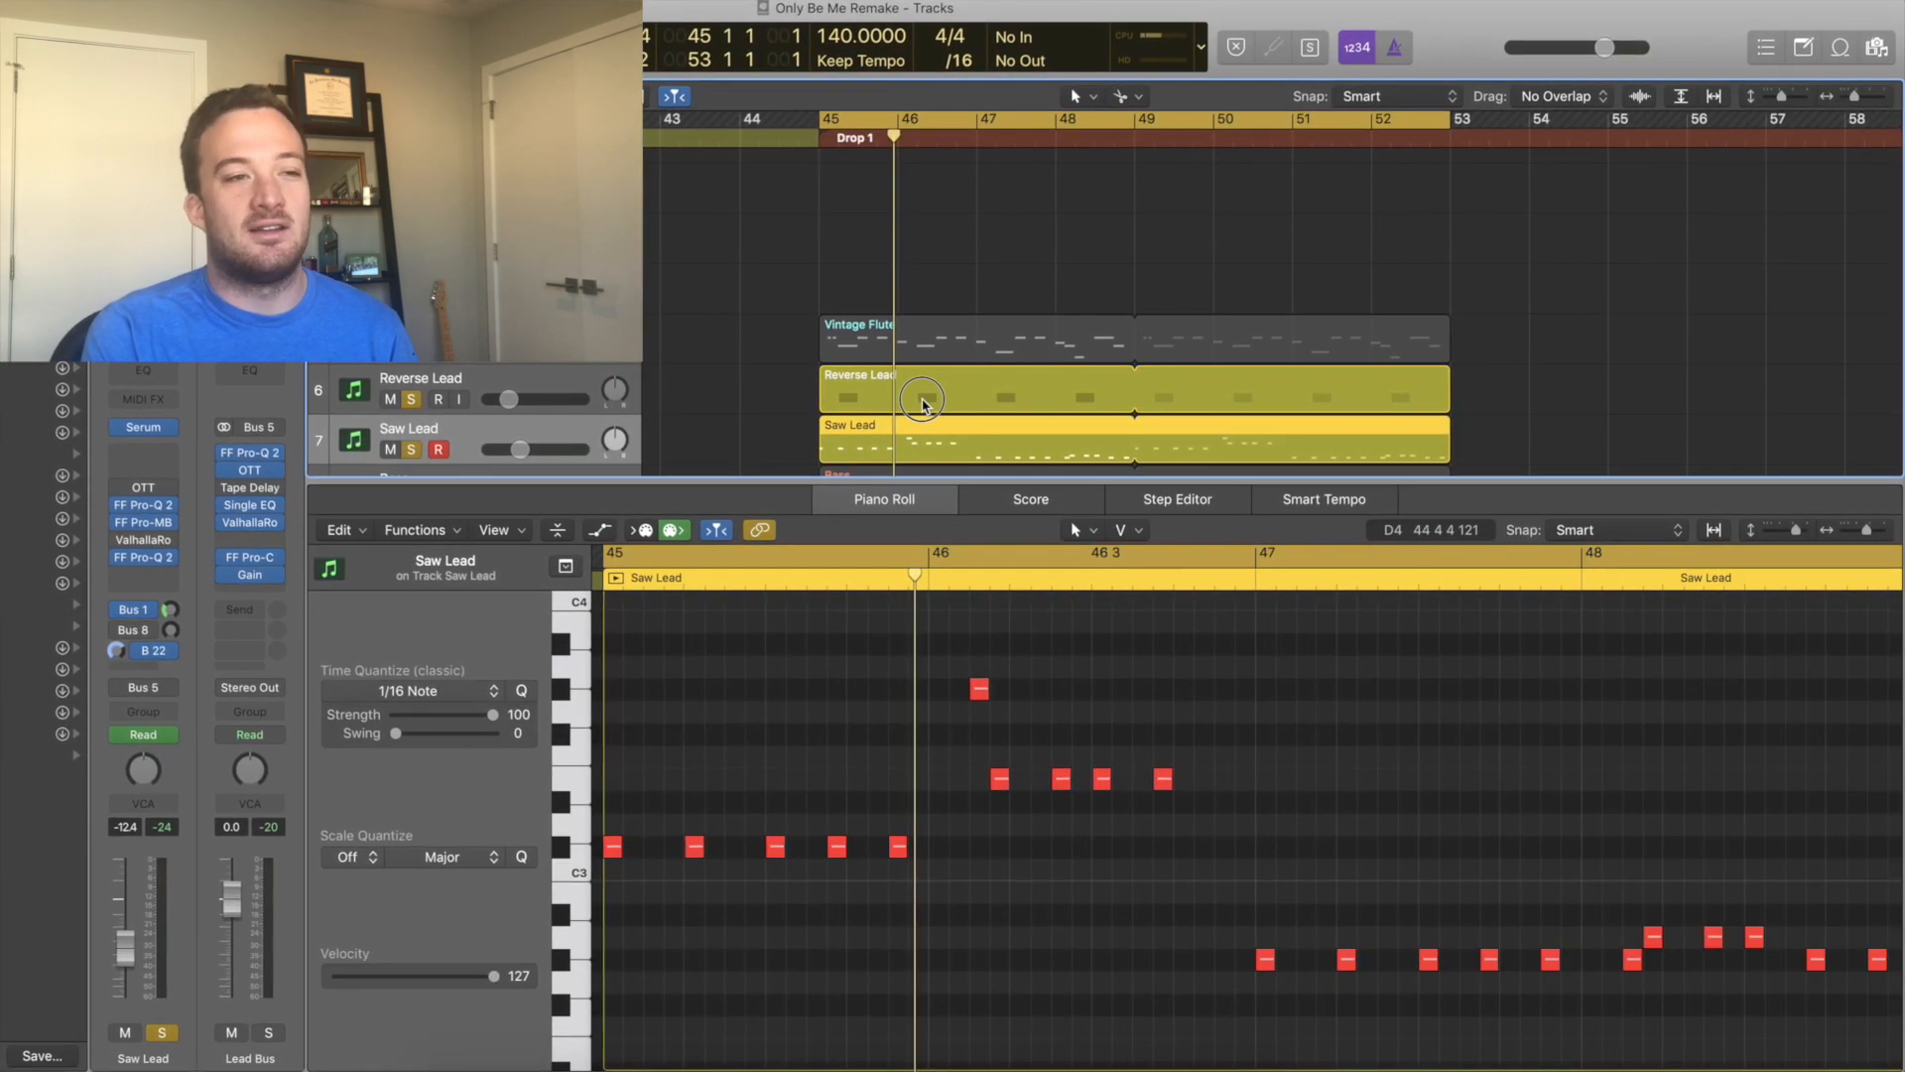
# Open the Reverse Lead region in the audio editor and play it.
pyautogui.click(921, 399)
pyautogui.doubleClick(863, 409)
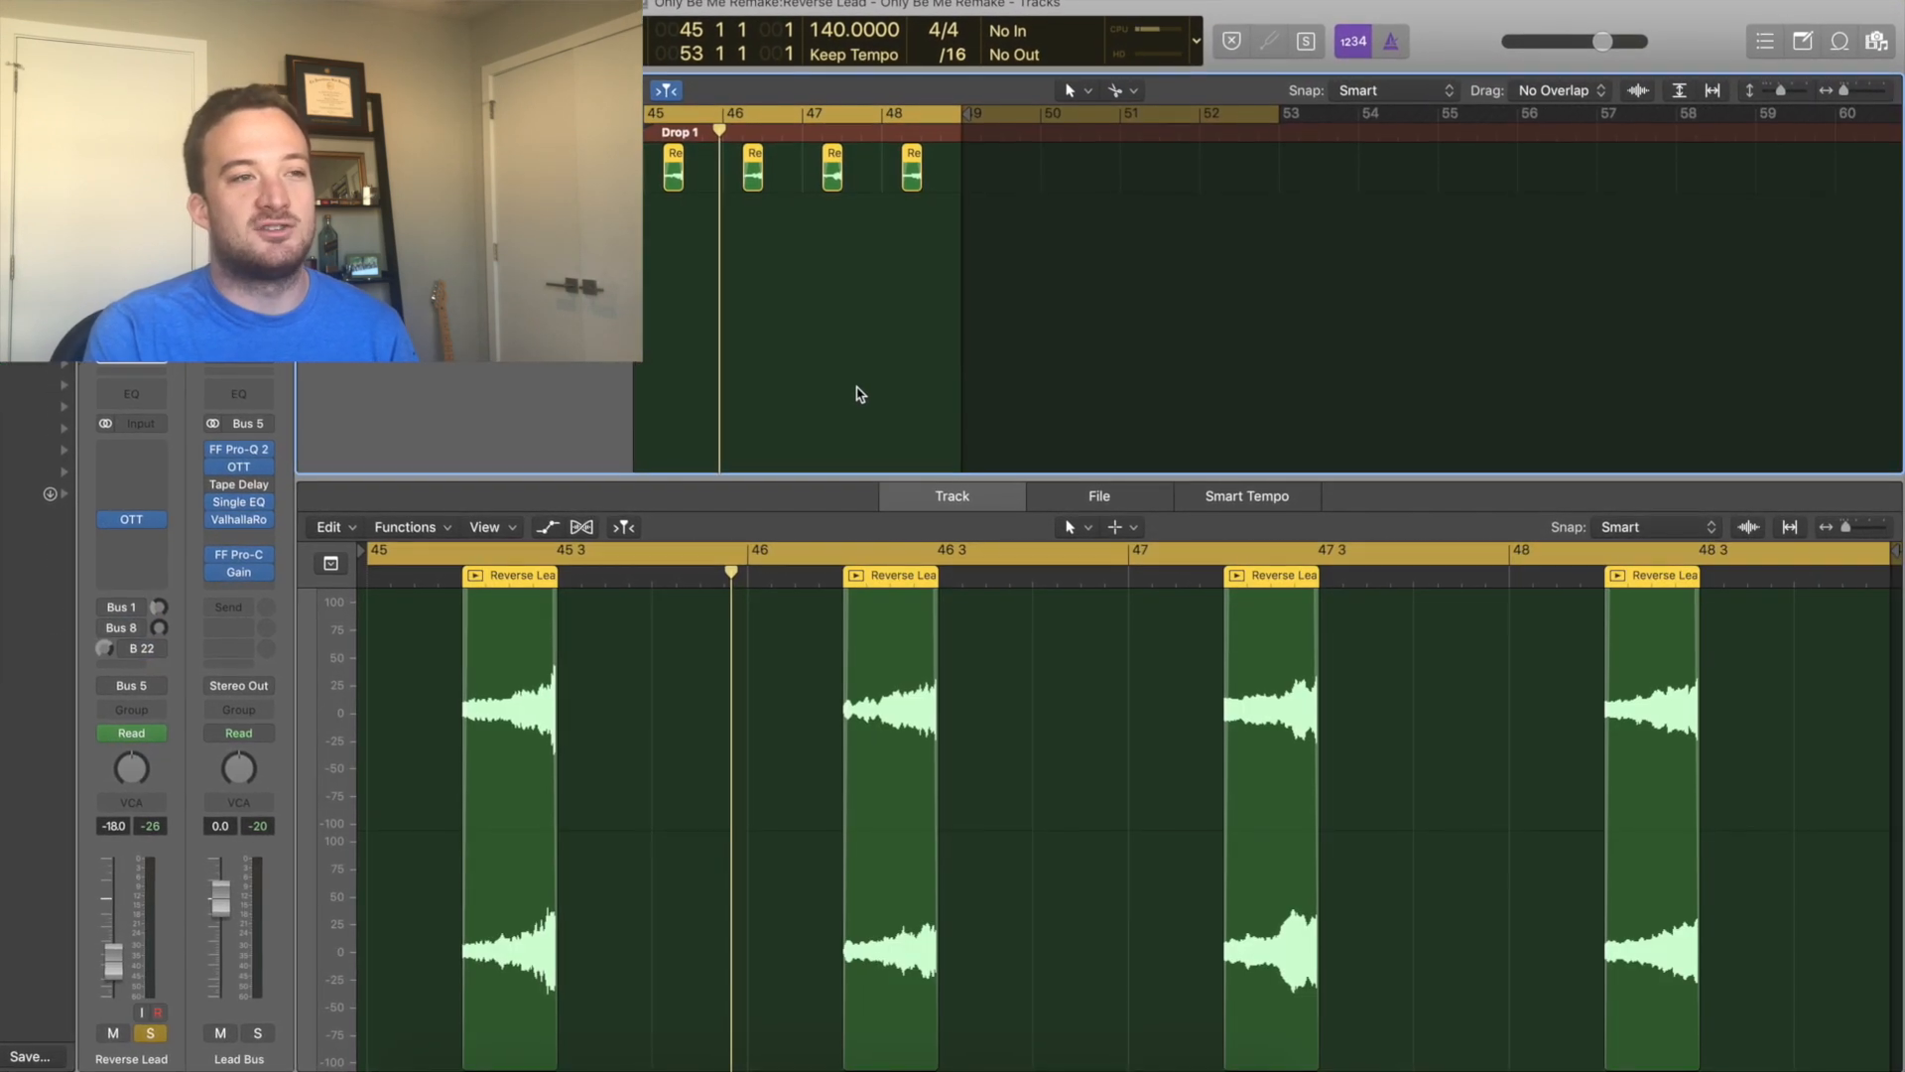
pyautogui.press('space')
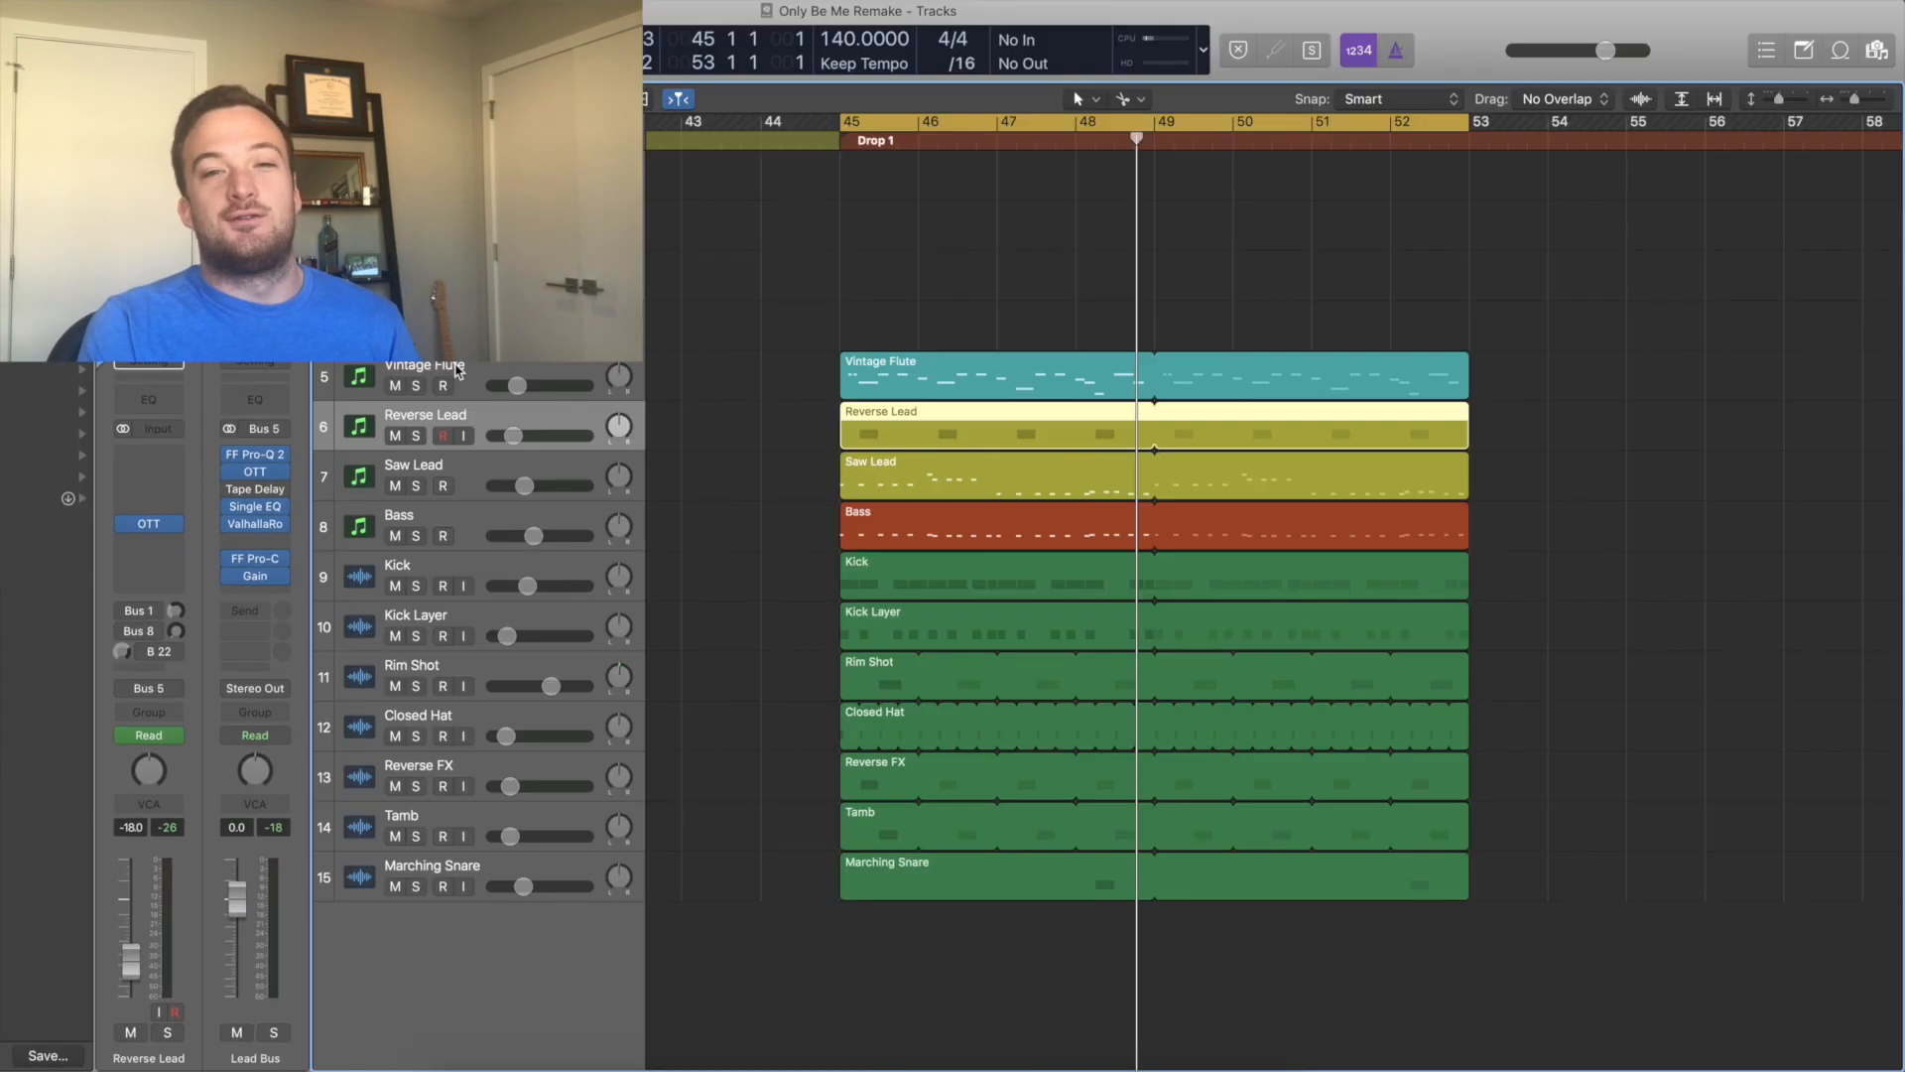
# Open the Vintage Flute region in the piano roll, review its notes, solo the track and play it.
pyautogui.click(947, 369)
pyautogui.doubleClick(950, 368)
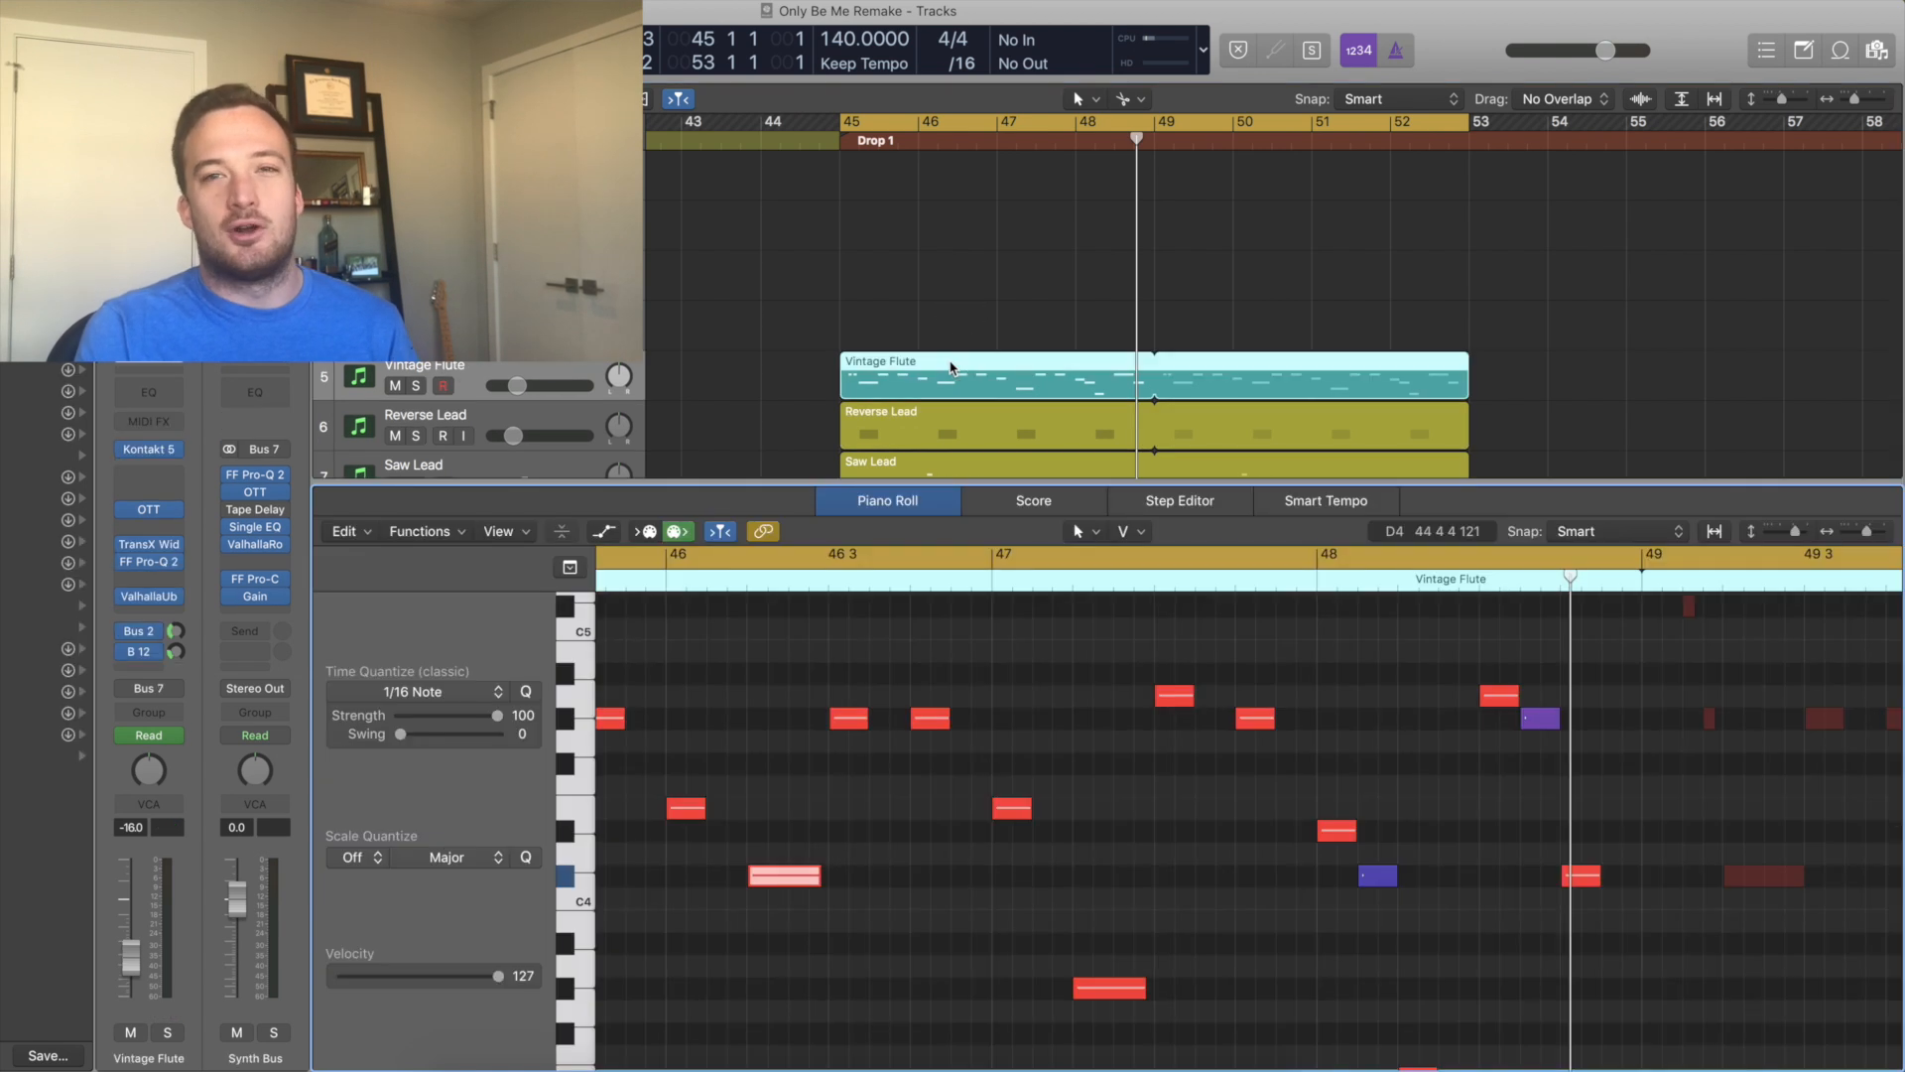
pyautogui.hscroll(-3, 1126, 731)
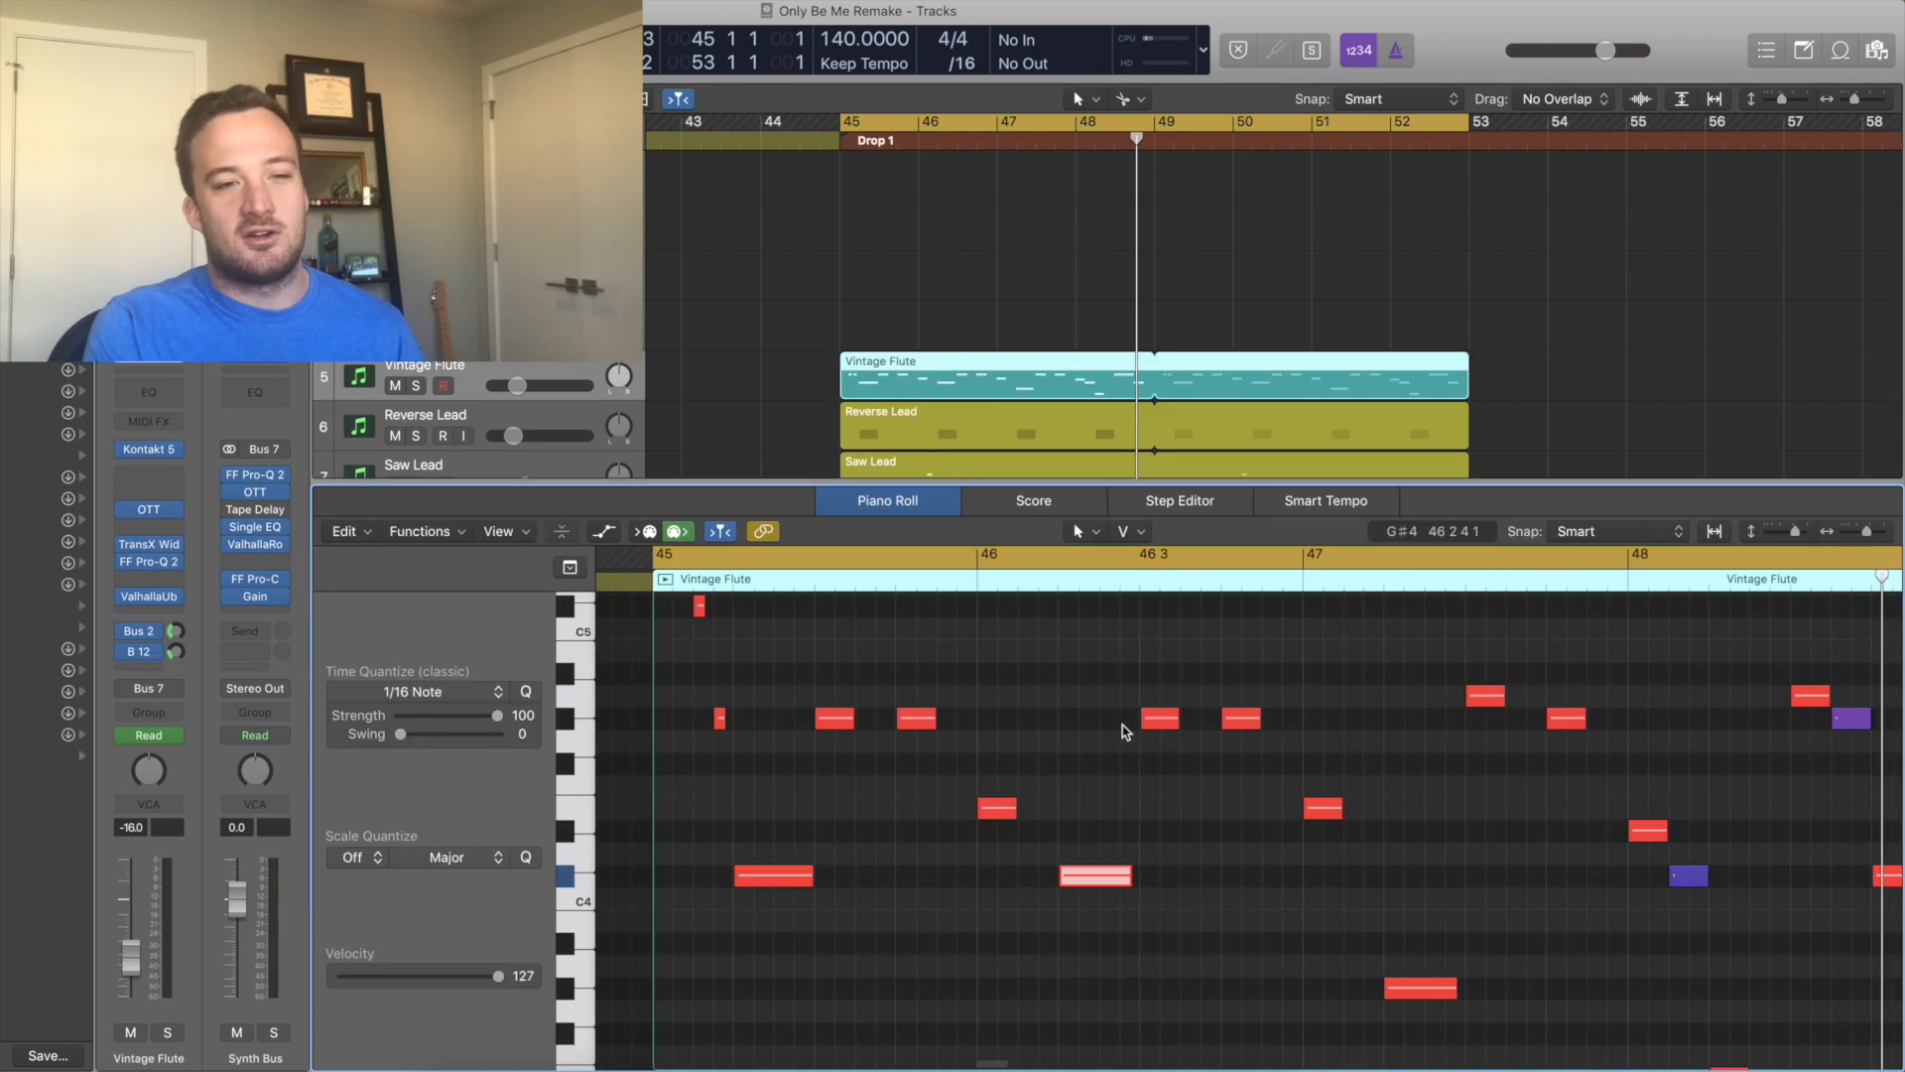
pyautogui.scroll(-2, 1125, 733)
pyautogui.hscroll(2, 1125, 733)
pyautogui.scroll(1, 1126, 733)
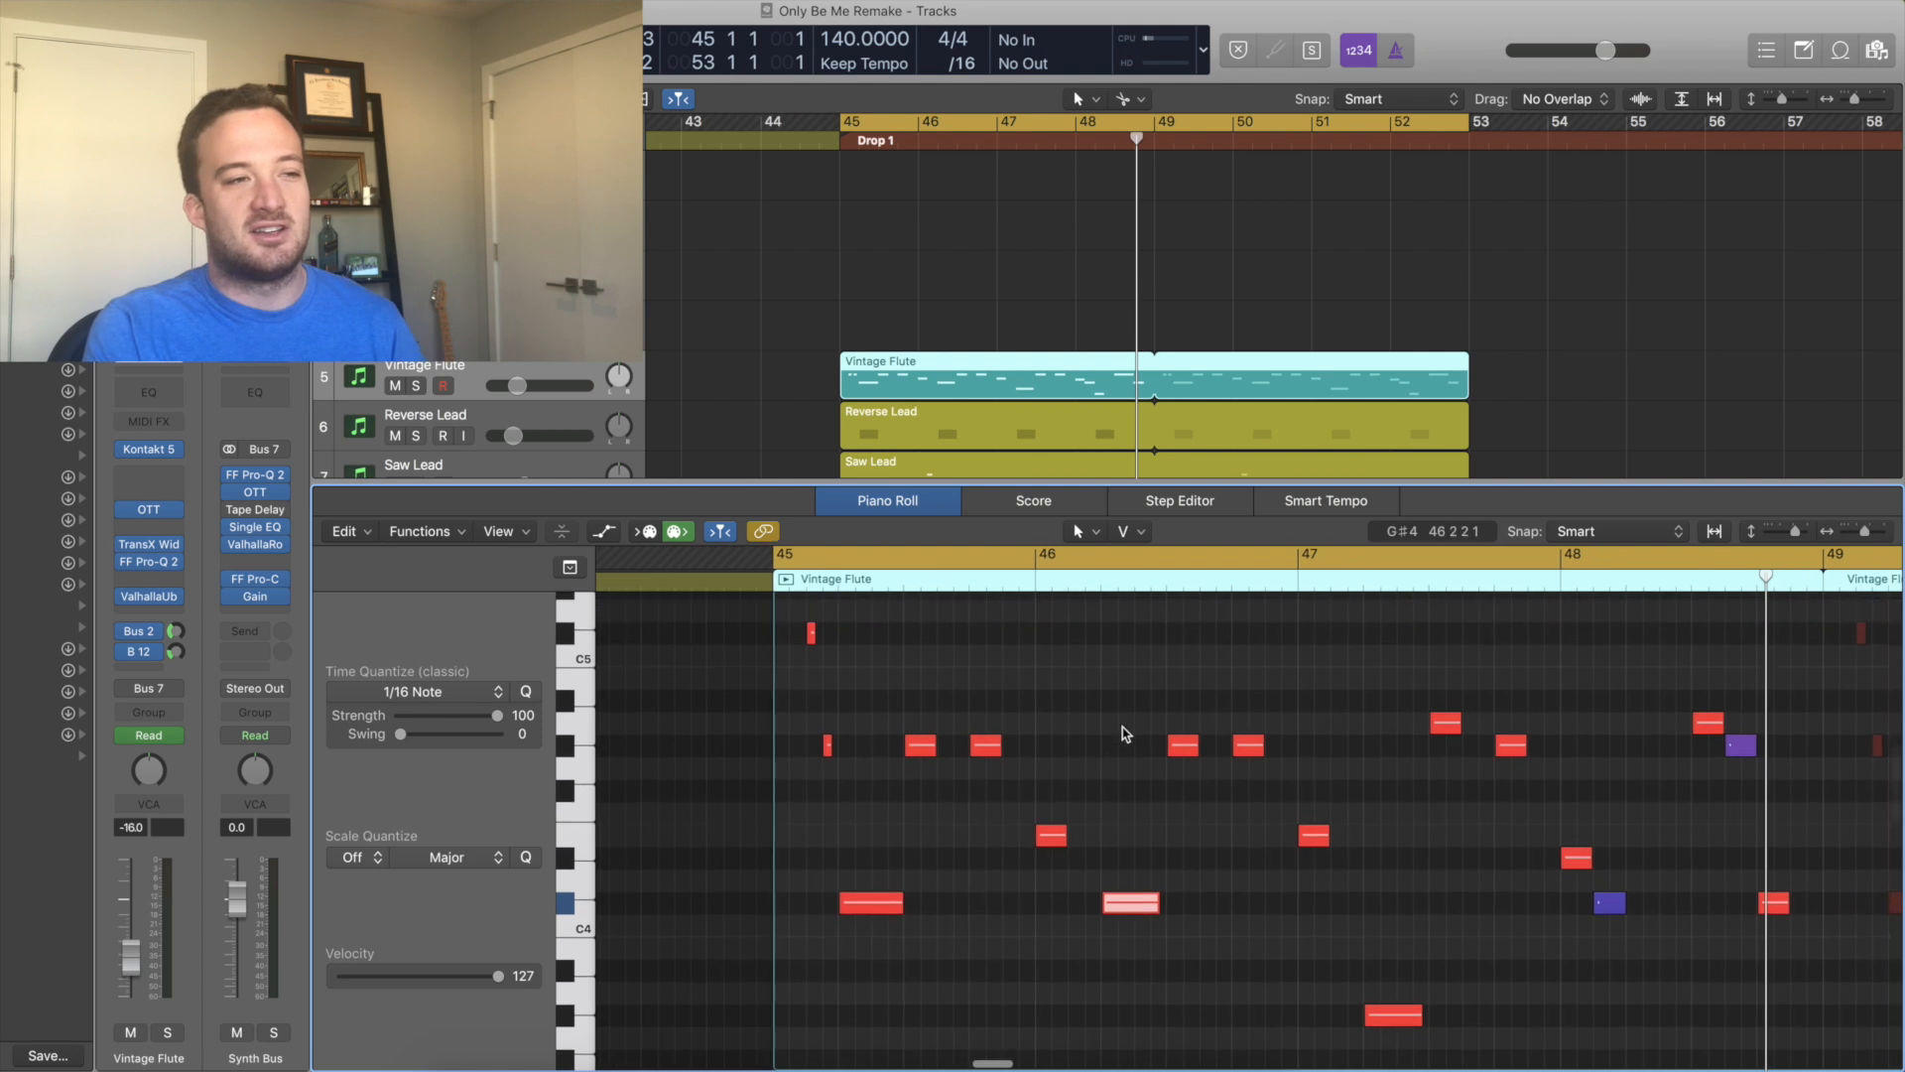
pyautogui.click(416, 386)
pyautogui.press('space')
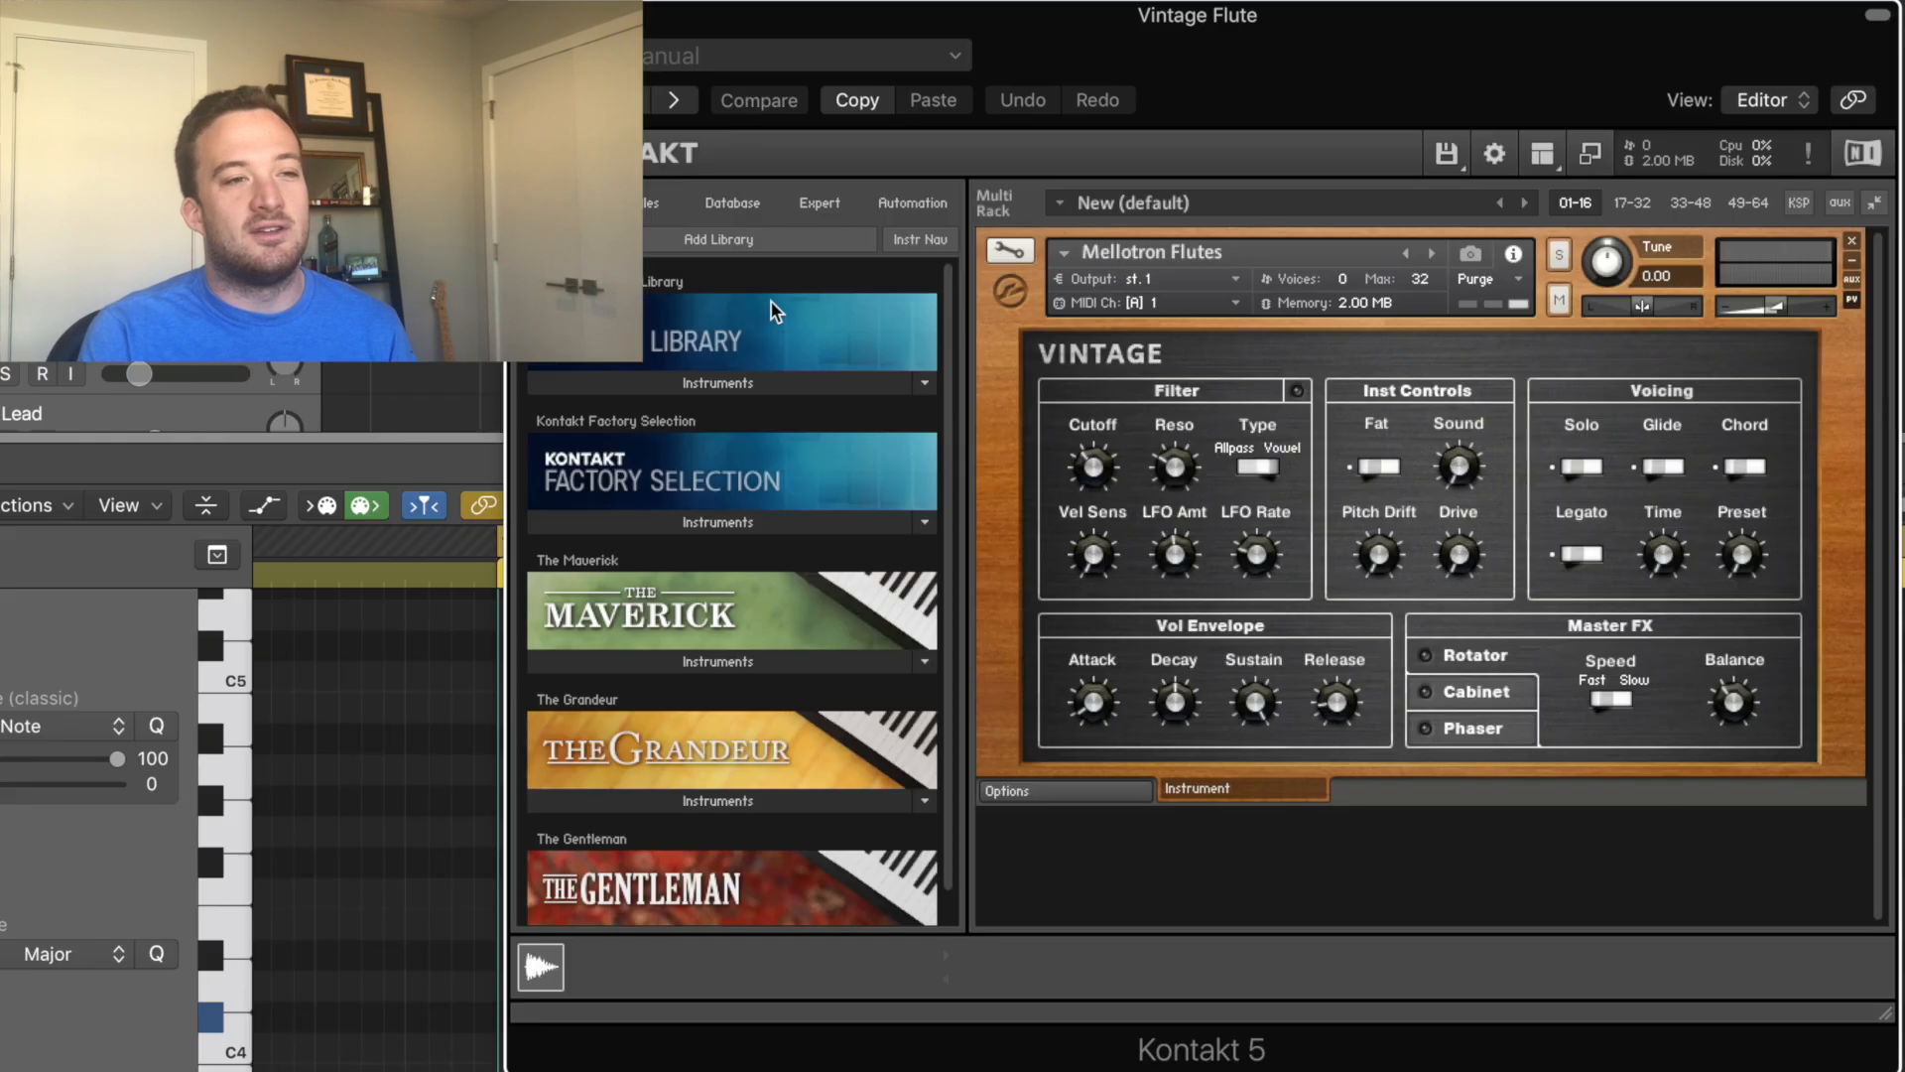
# Open the flute's Kontakt 5 instrument, browse the Vintage library into the Mellotron folder, and close the window.
pyautogui.click(939, 441)
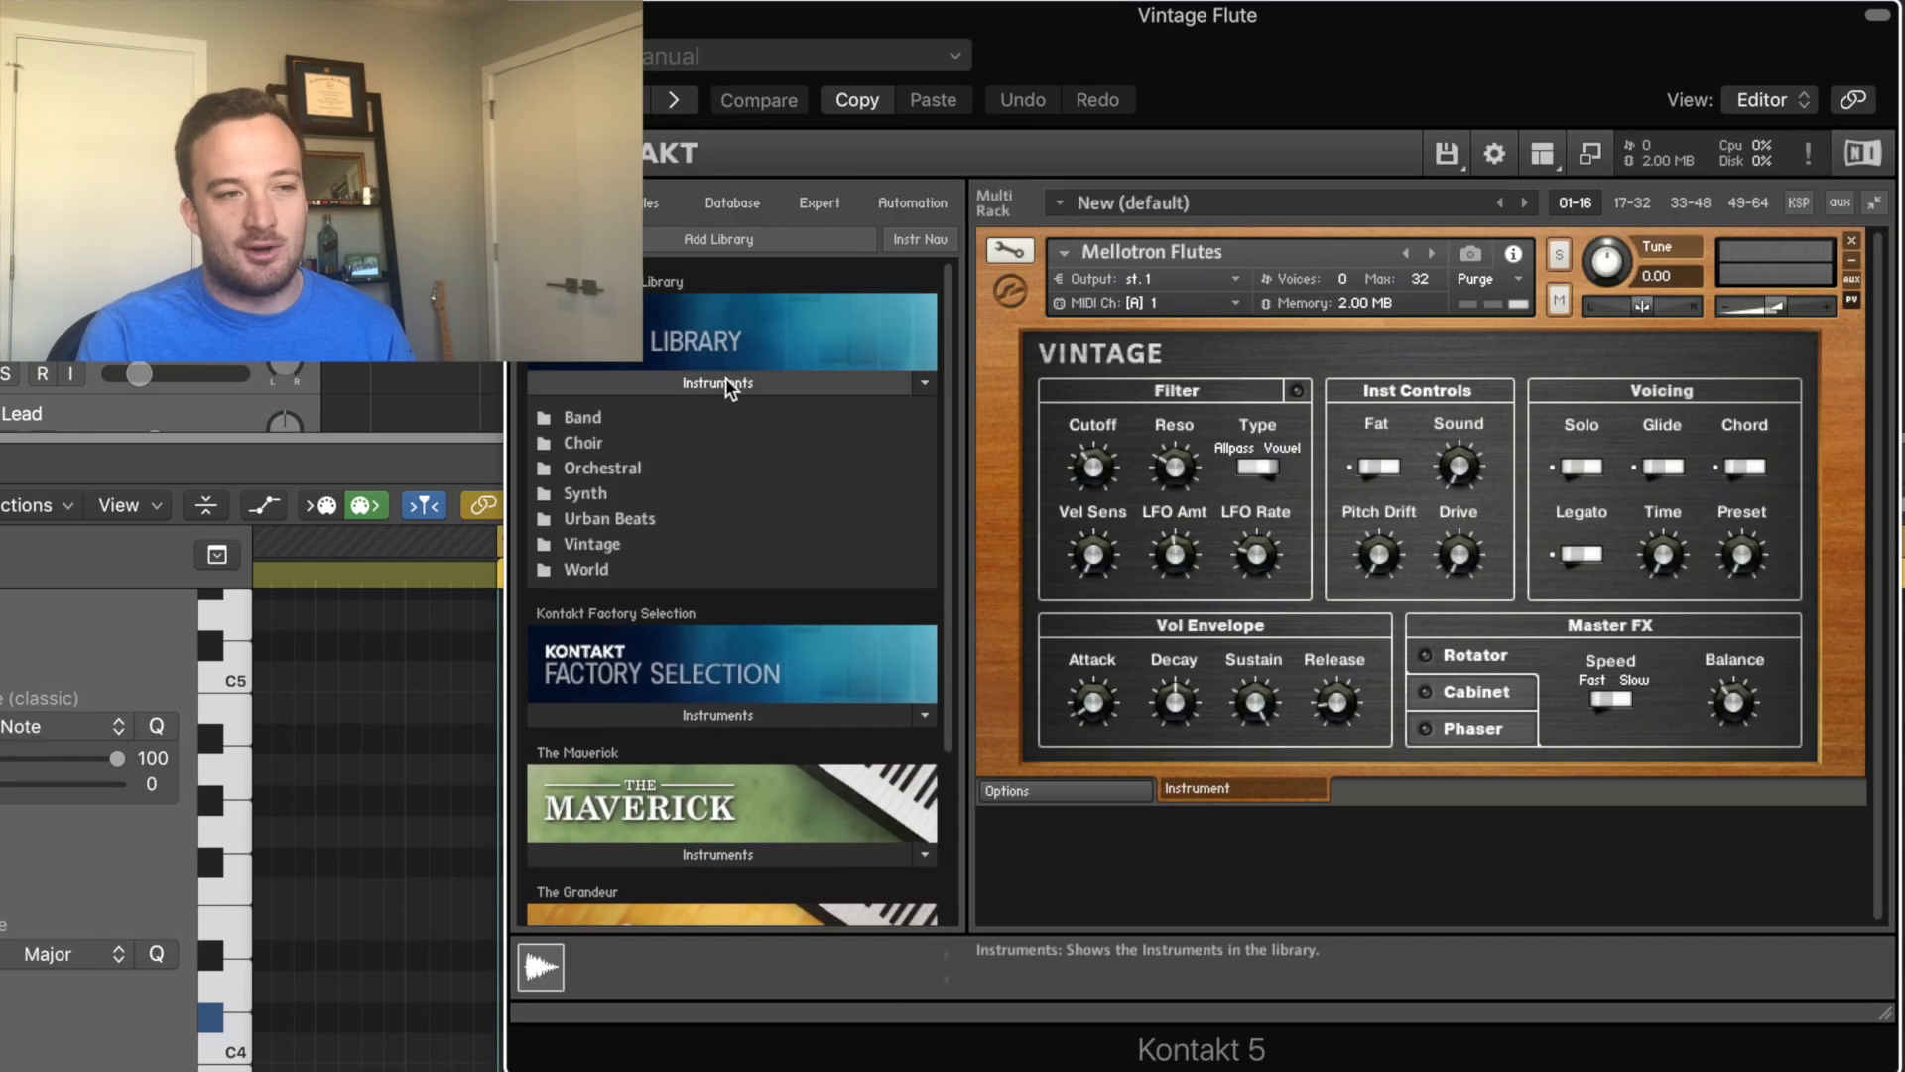
pyautogui.click(593, 543)
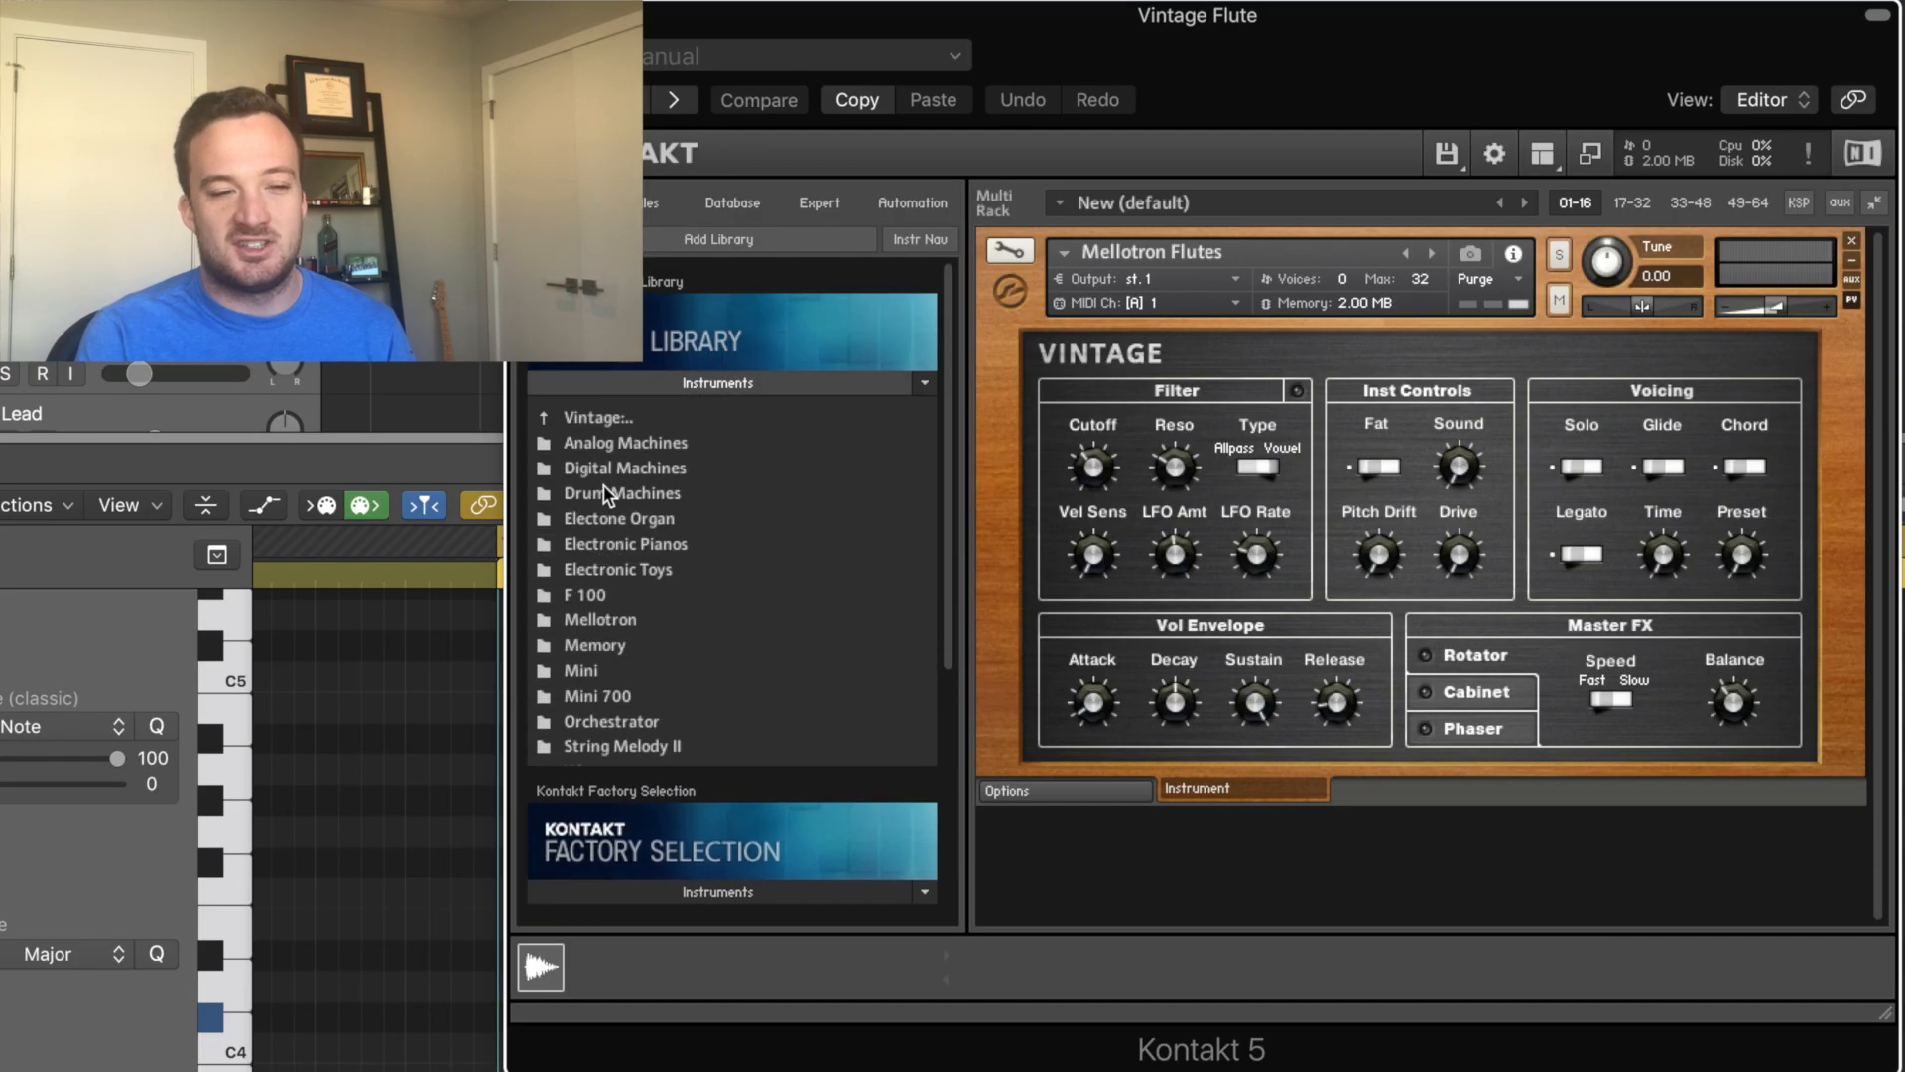
pyautogui.doubleClick(607, 622)
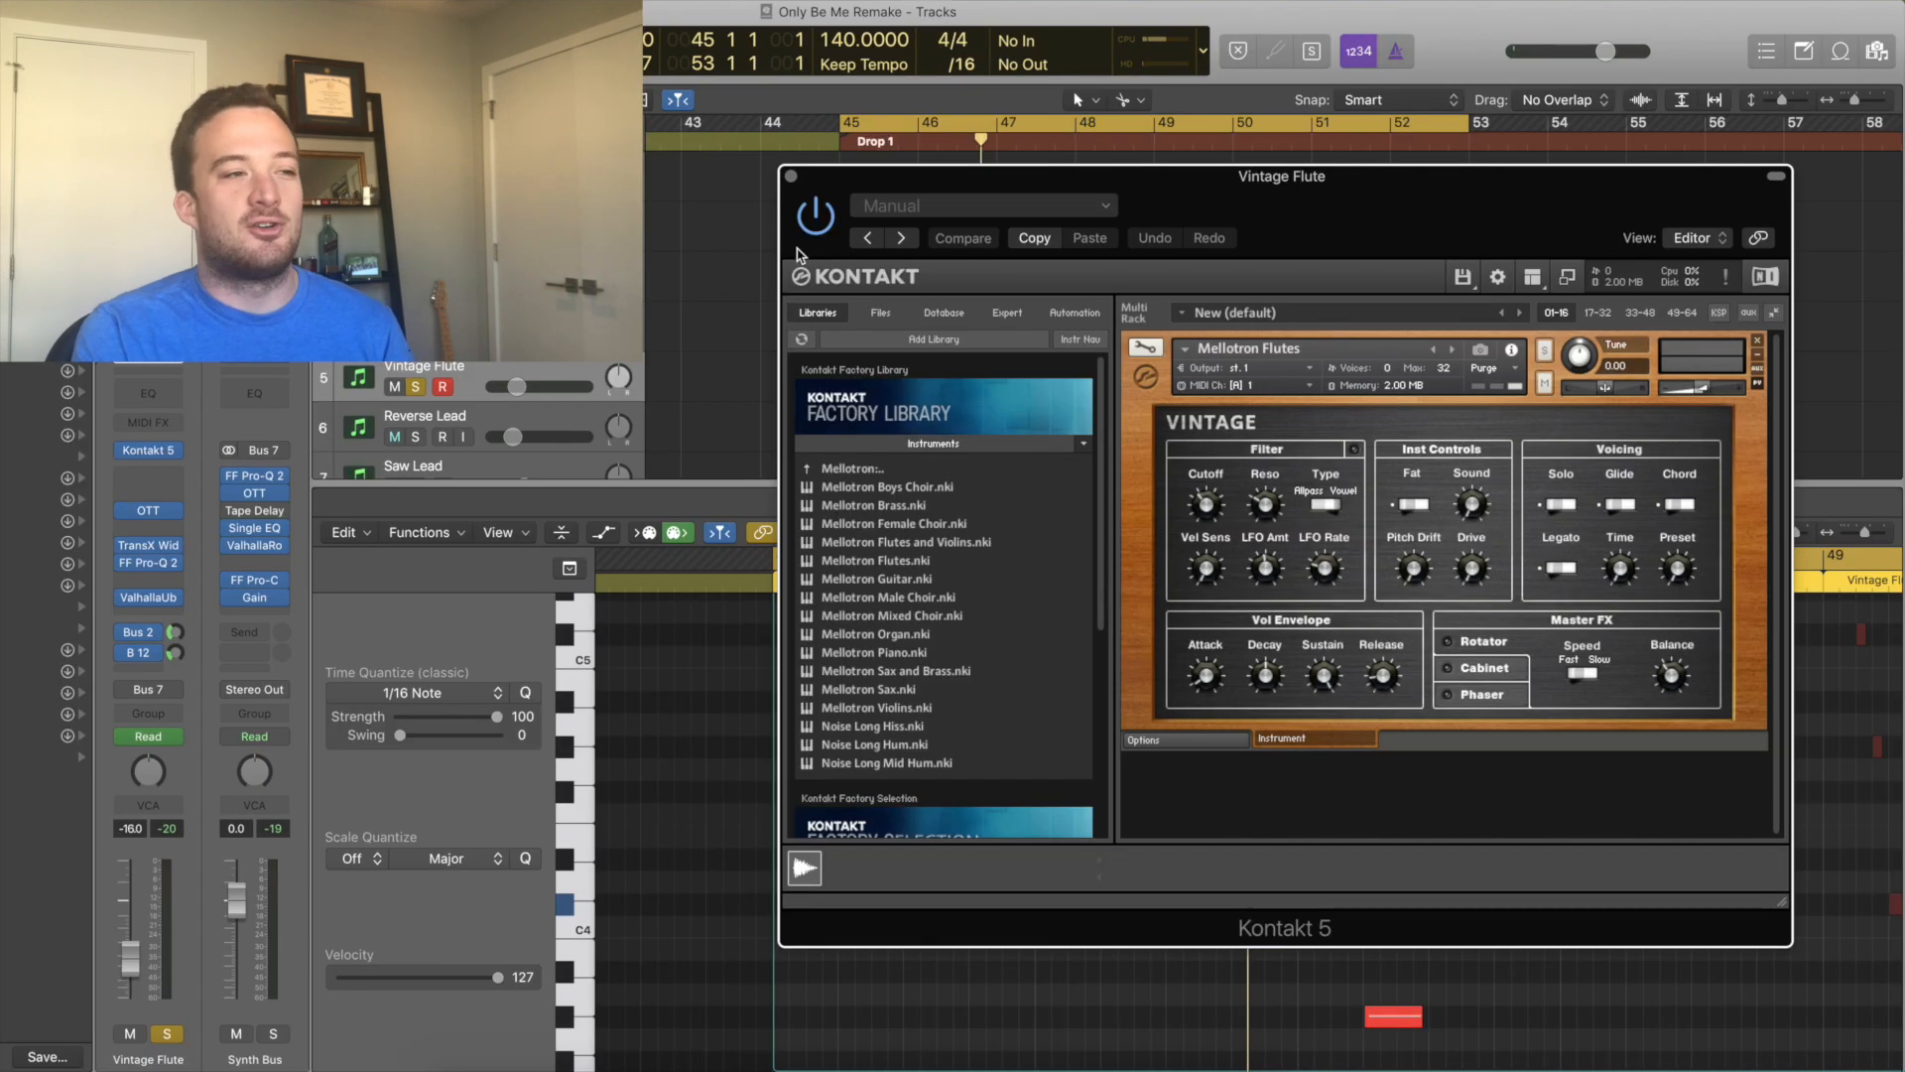
pyautogui.click(791, 176)
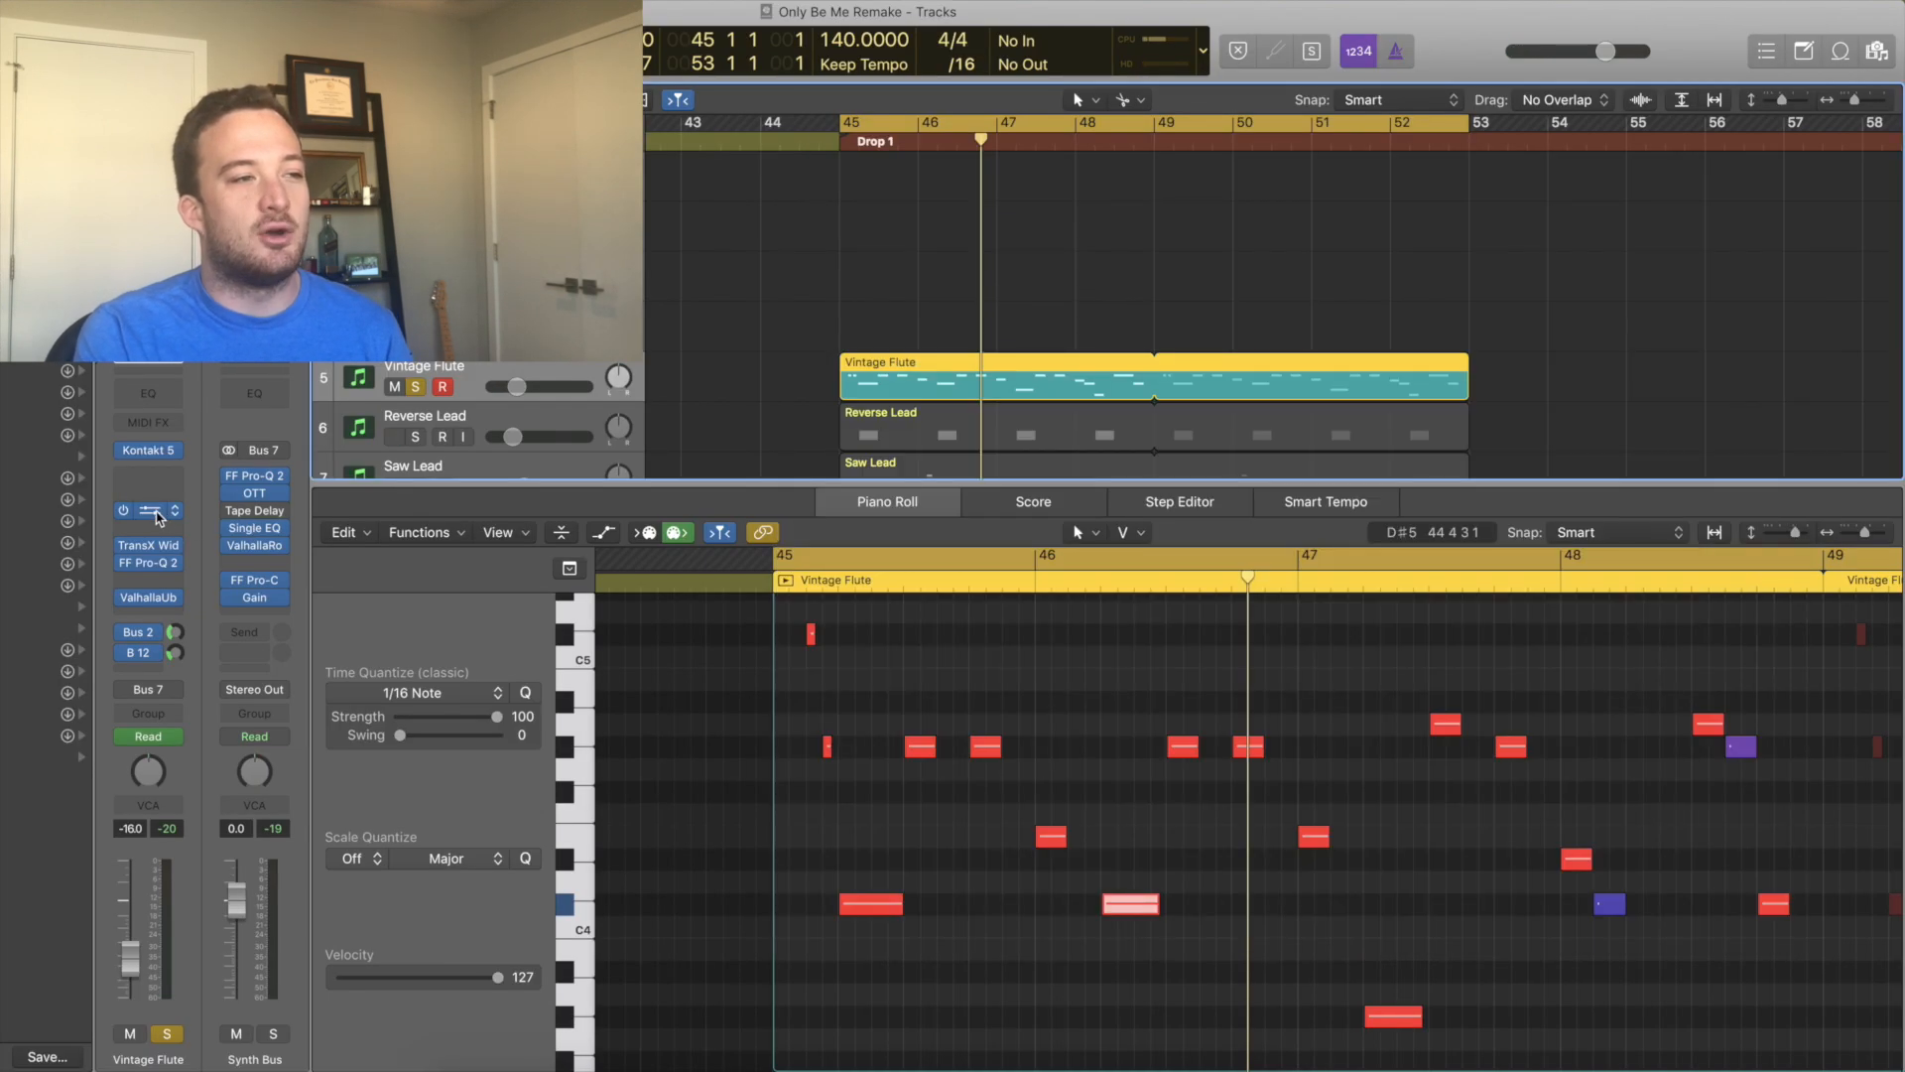
# Open the Vintage Flute channel's OTT and other effect plugin windows and arrange them.
pyautogui.click(164, 517)
pyautogui.moveTo(70, 44); pyautogui.dragTo(1530, 401)
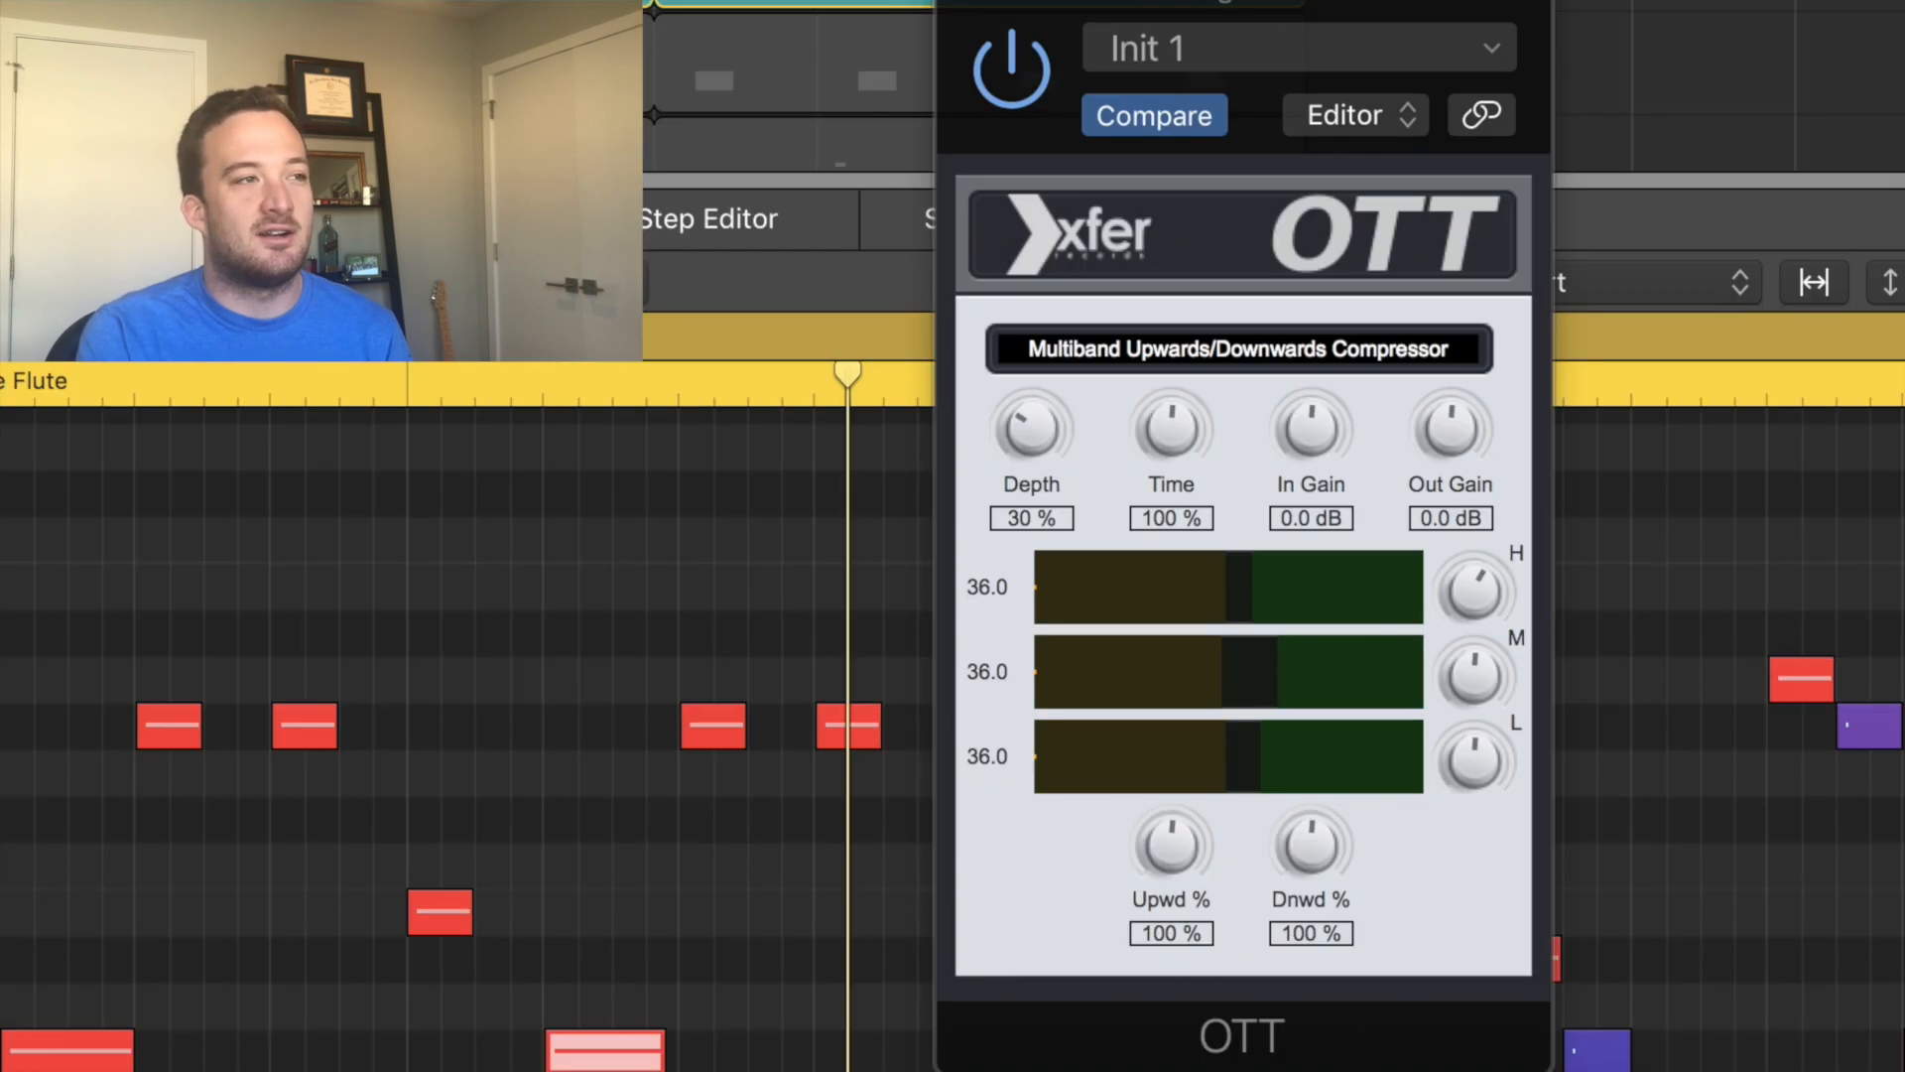
pyautogui.moveTo(1822, 305); pyautogui.dragTo(1304, 155)
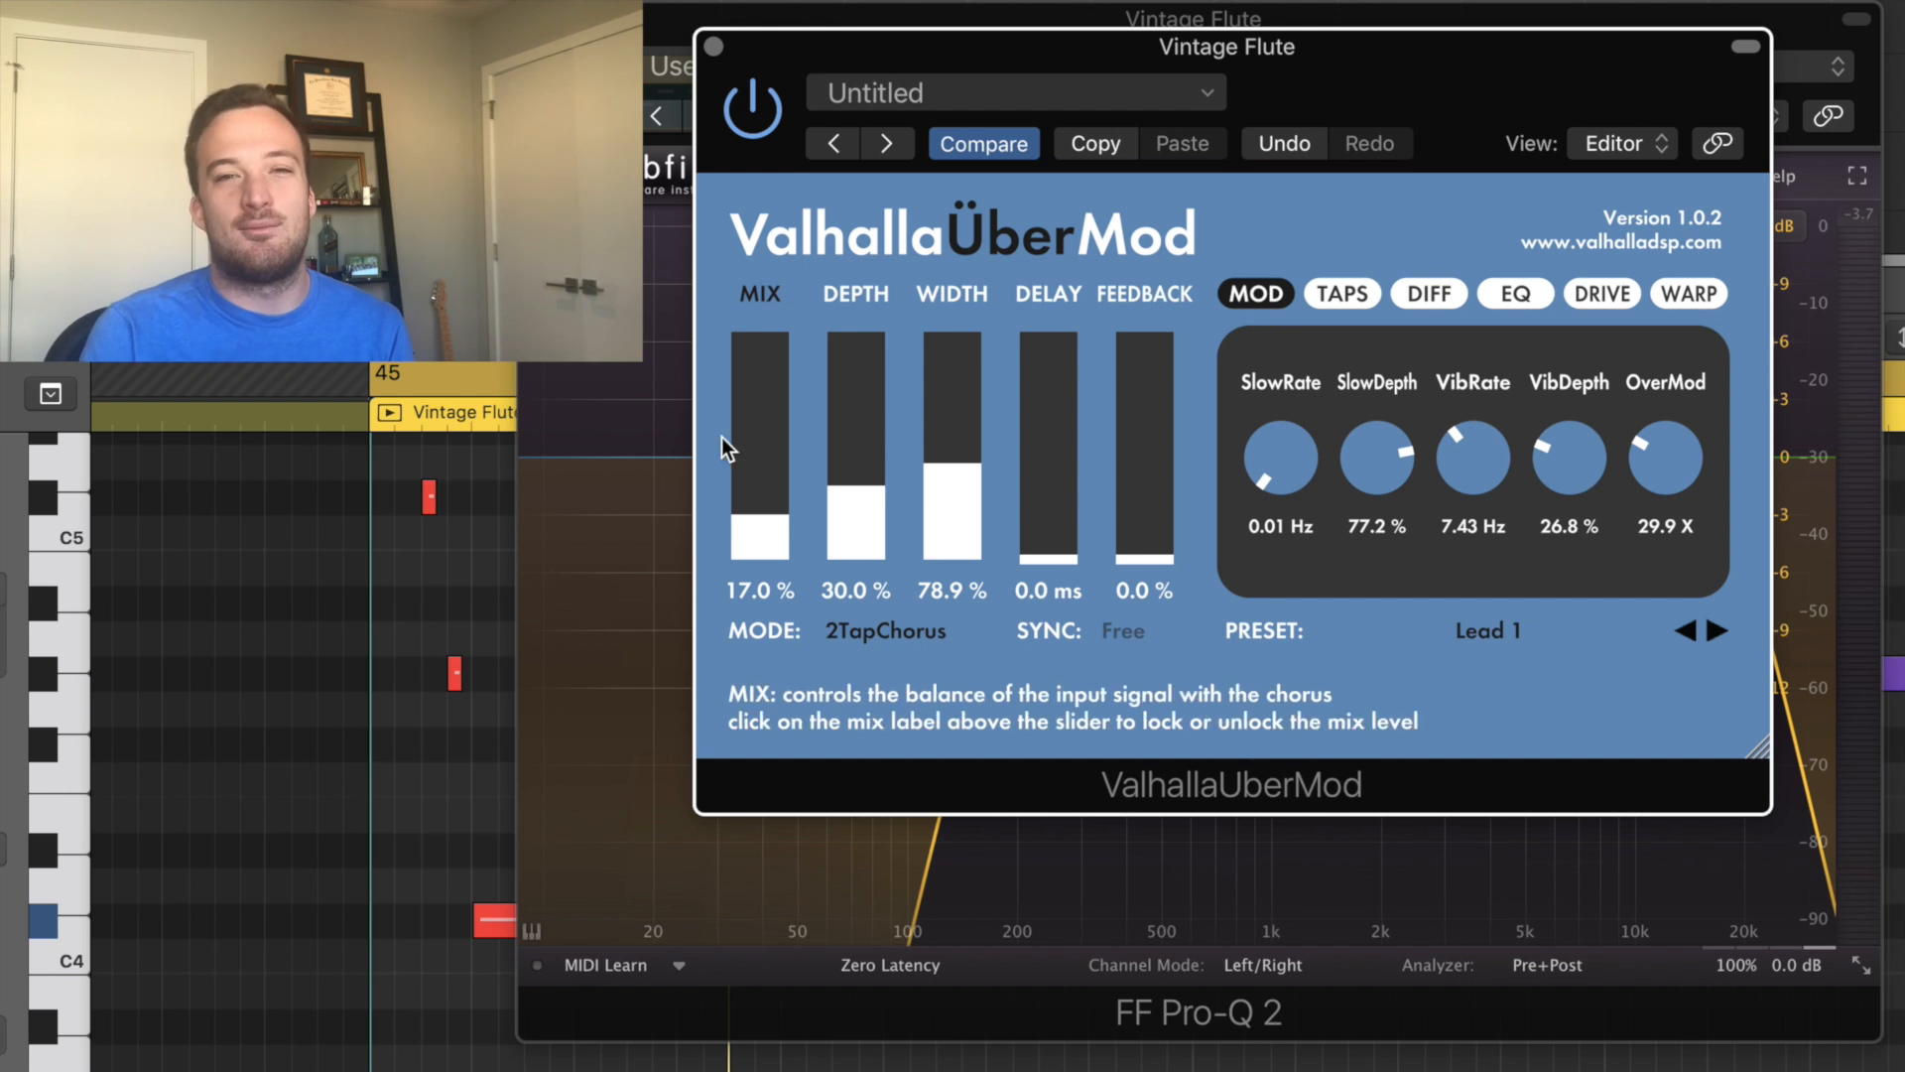
# Raise the ValhallaUberMod mix to 100% and undo the change.
pyautogui.moveTo(752, 491); pyautogui.dragTo(768, 295)
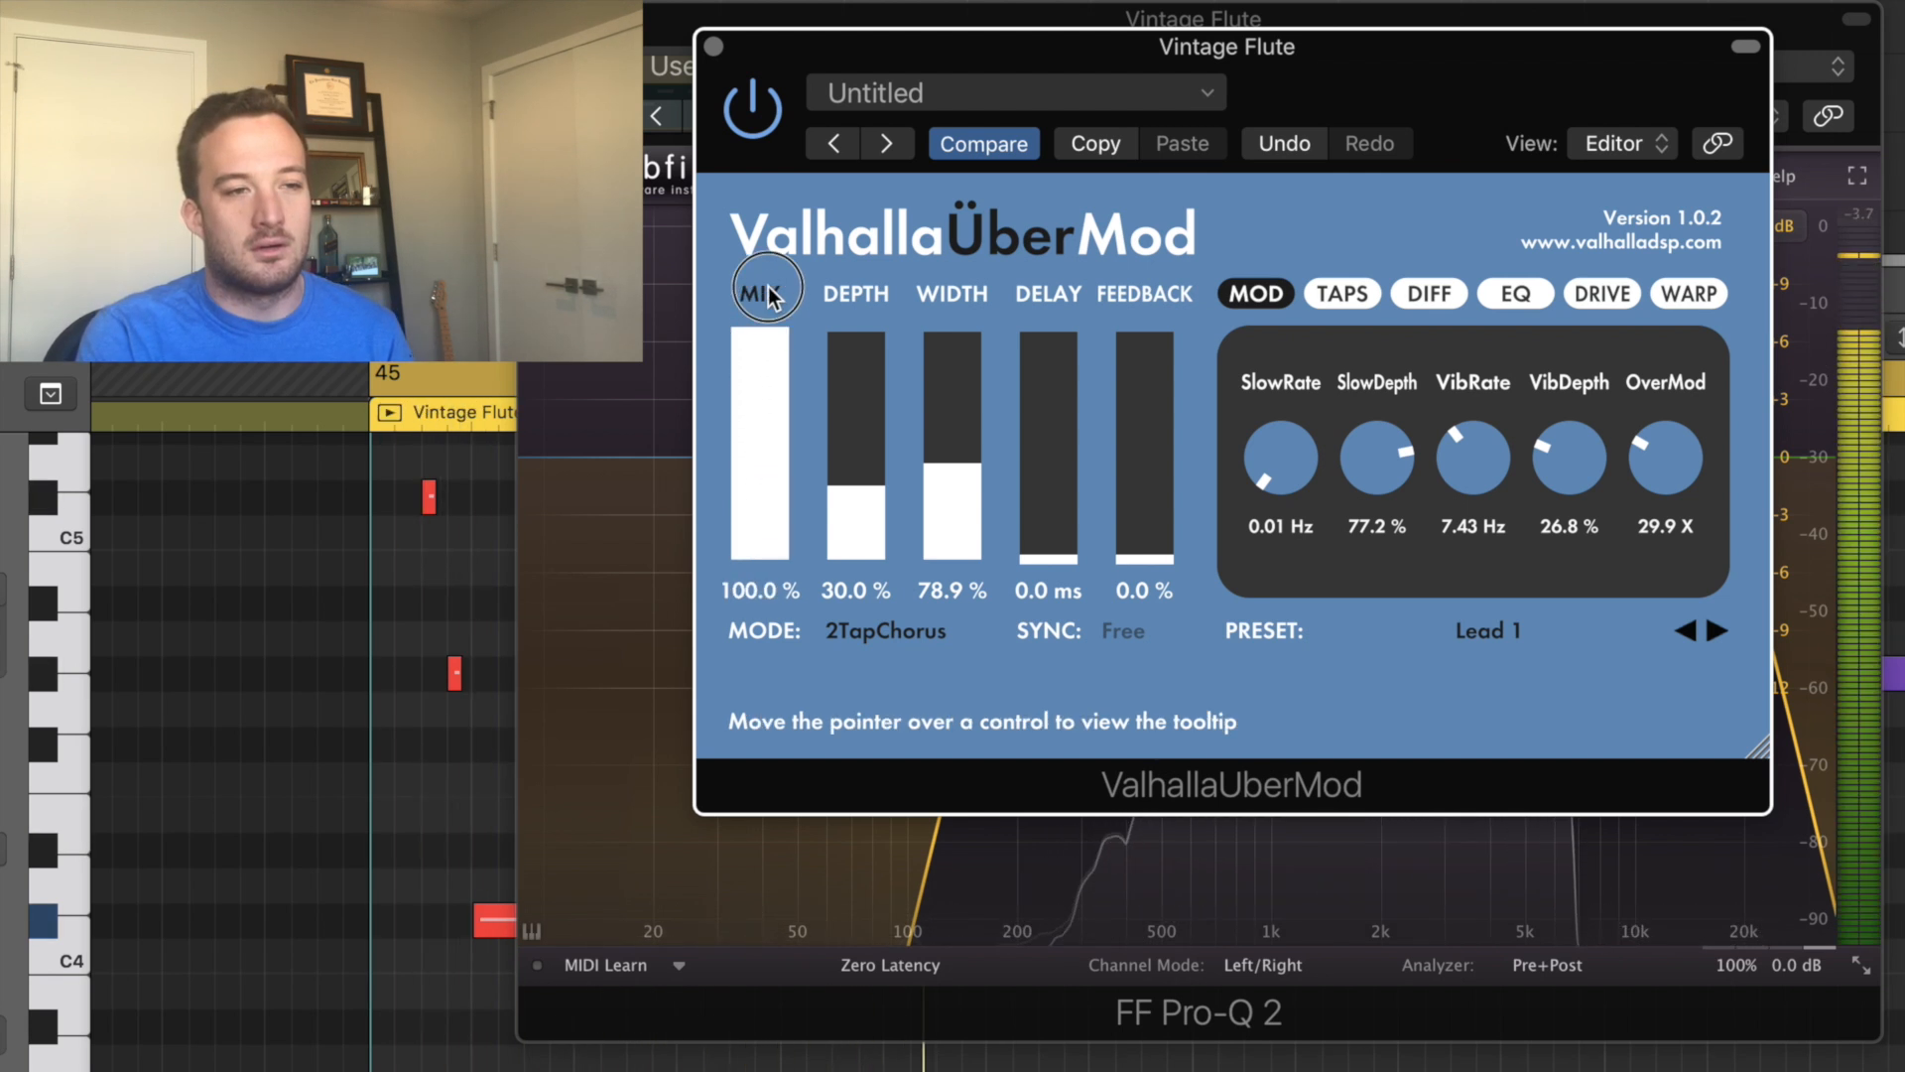
pyautogui.press('super+z')
# Play the flute through ValhallaUberMod and close the plugin window.
pyautogui.moveTo(1072, 540); pyautogui.dragTo(1048, 456)
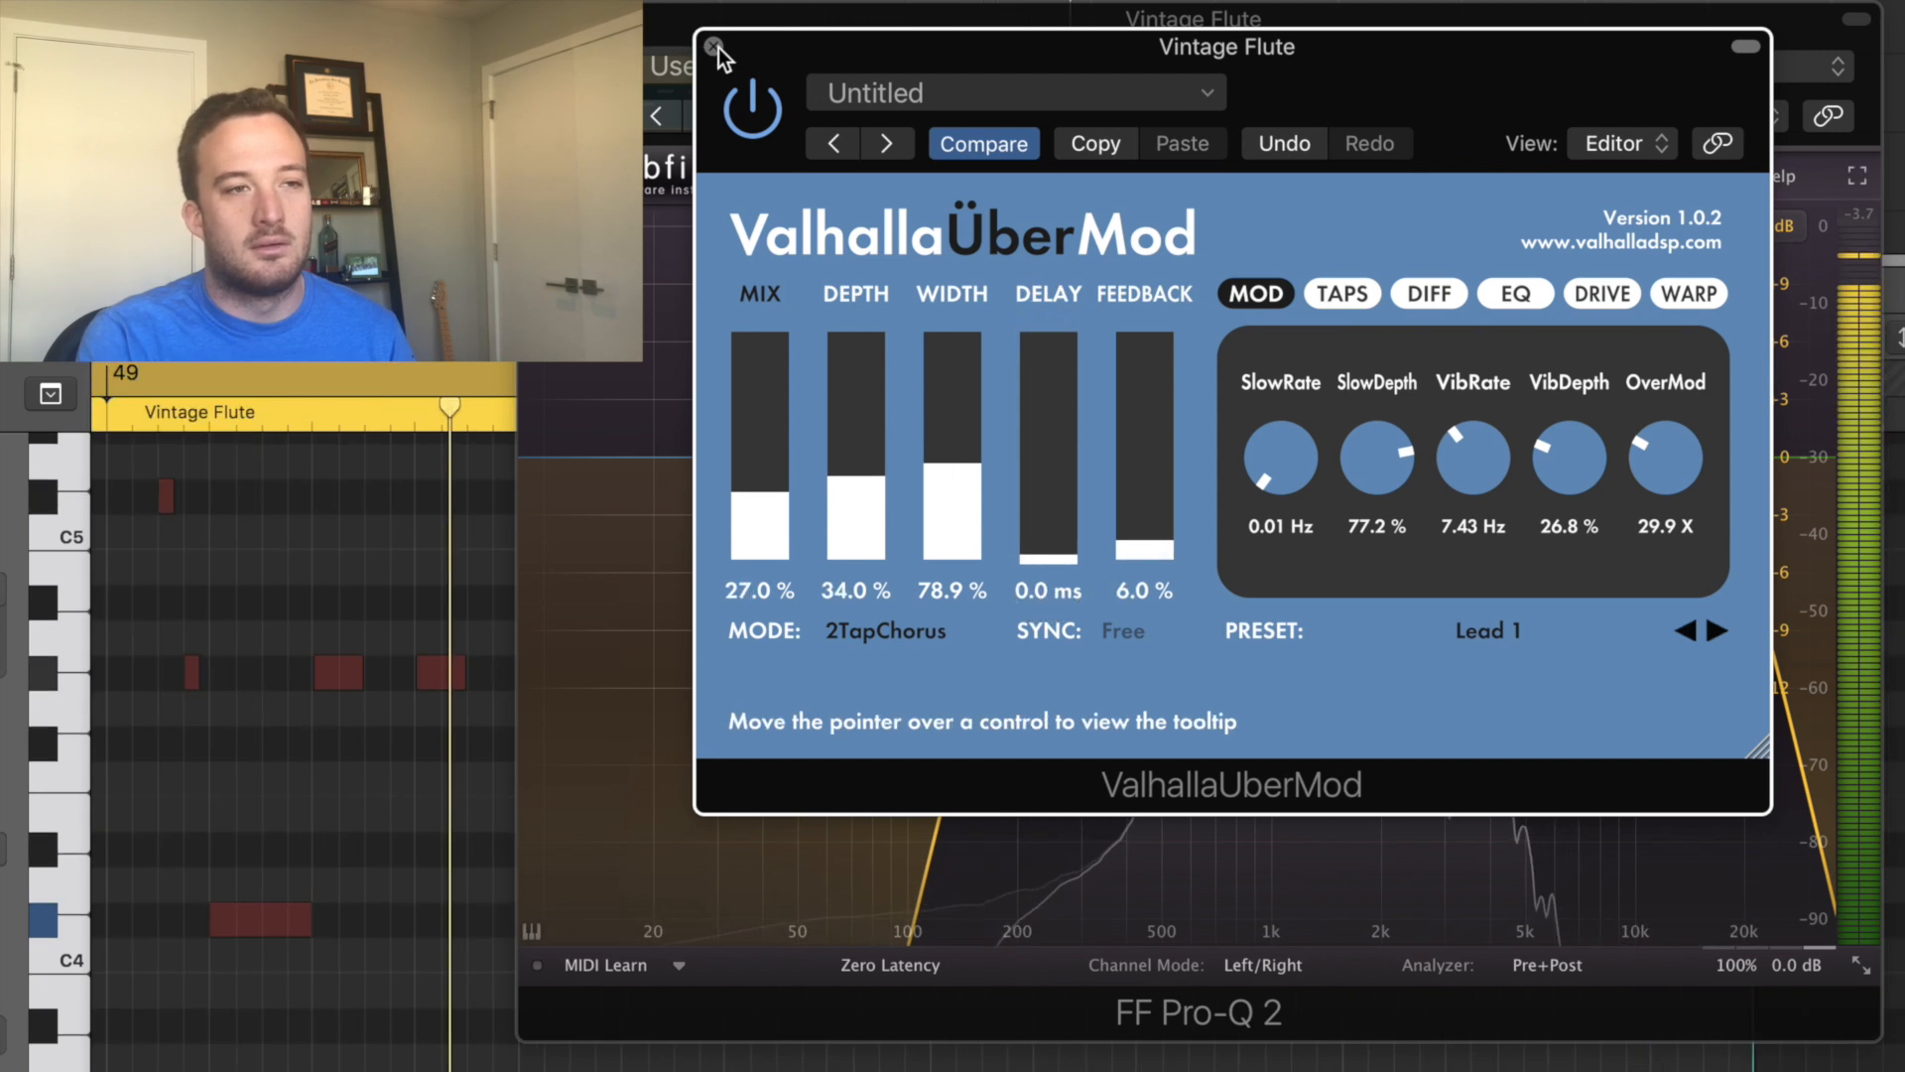
pyautogui.press('space')
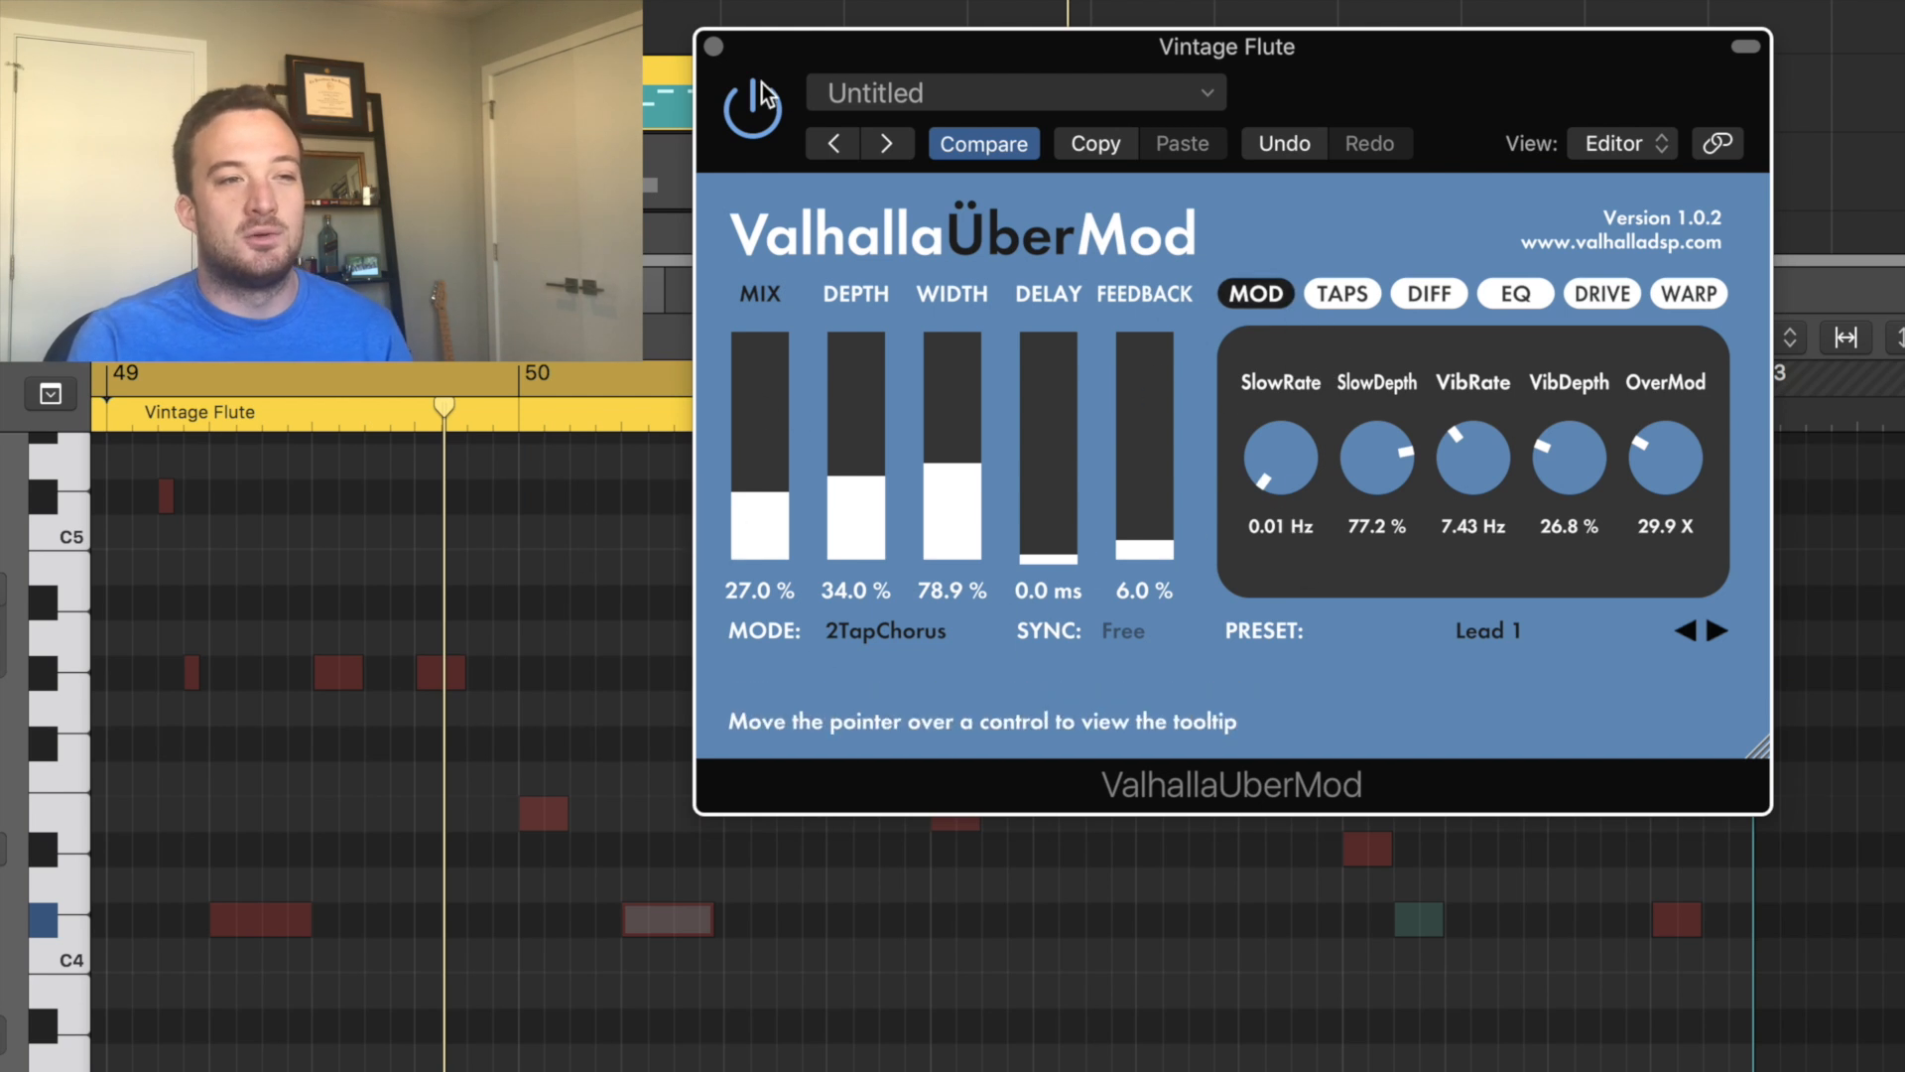
pyautogui.click(714, 45)
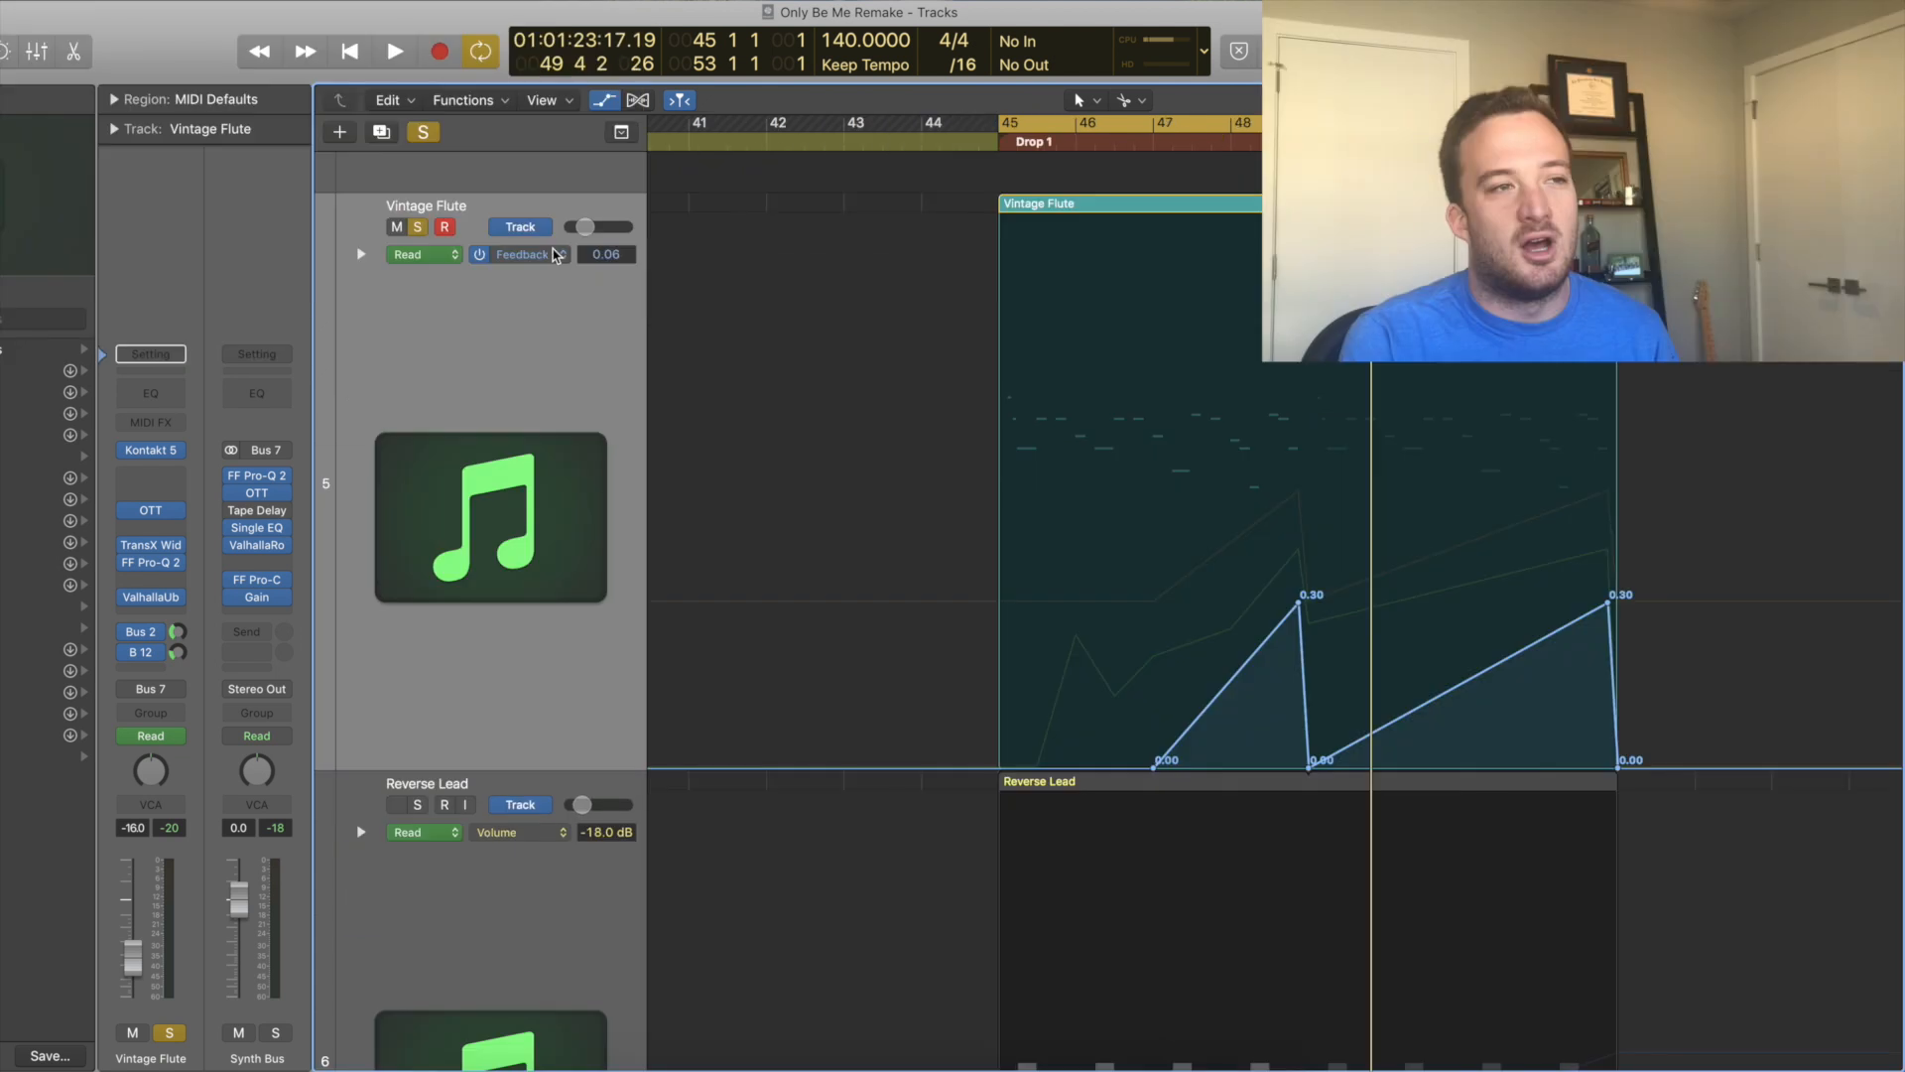
# Show the Vintage Flute's ValhallaUberMod Mix automation lane and play it back.
pyautogui.click(526, 254)
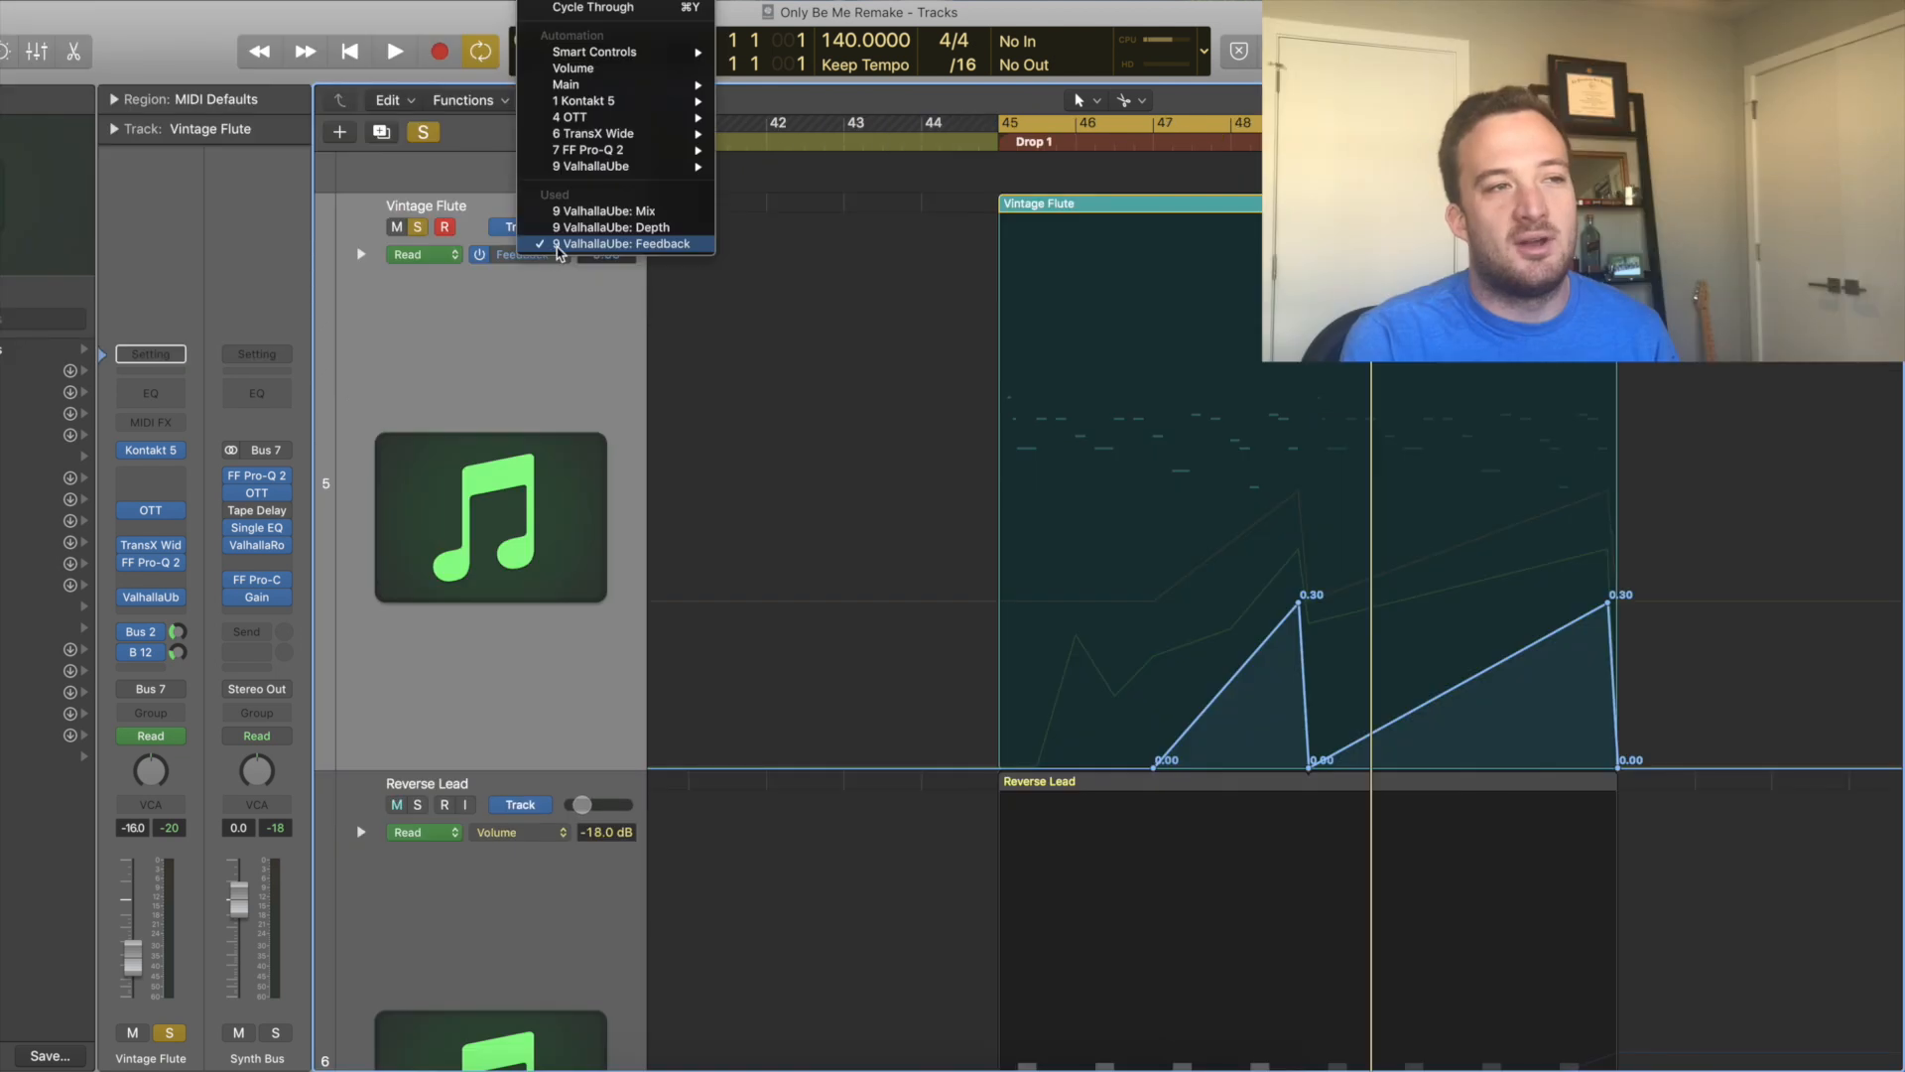
pyautogui.click(632, 220)
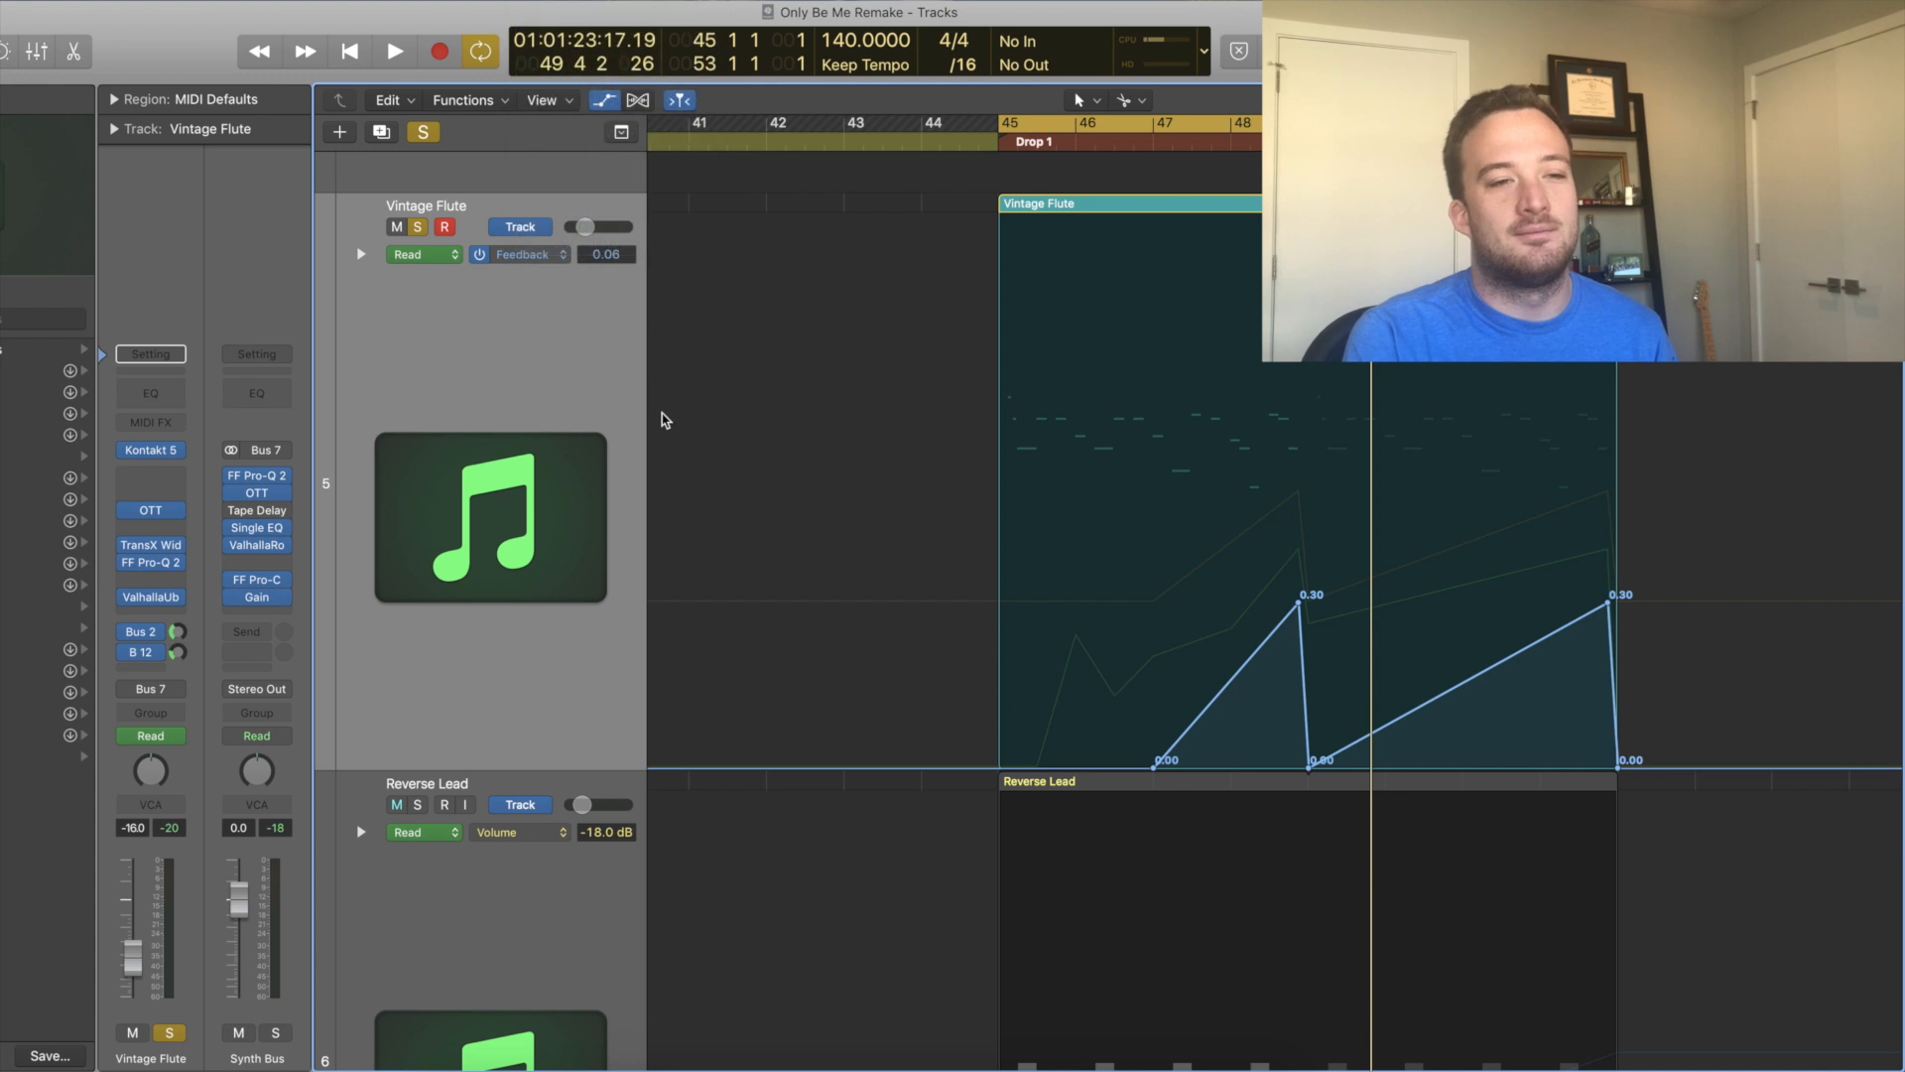
pyautogui.press('space')
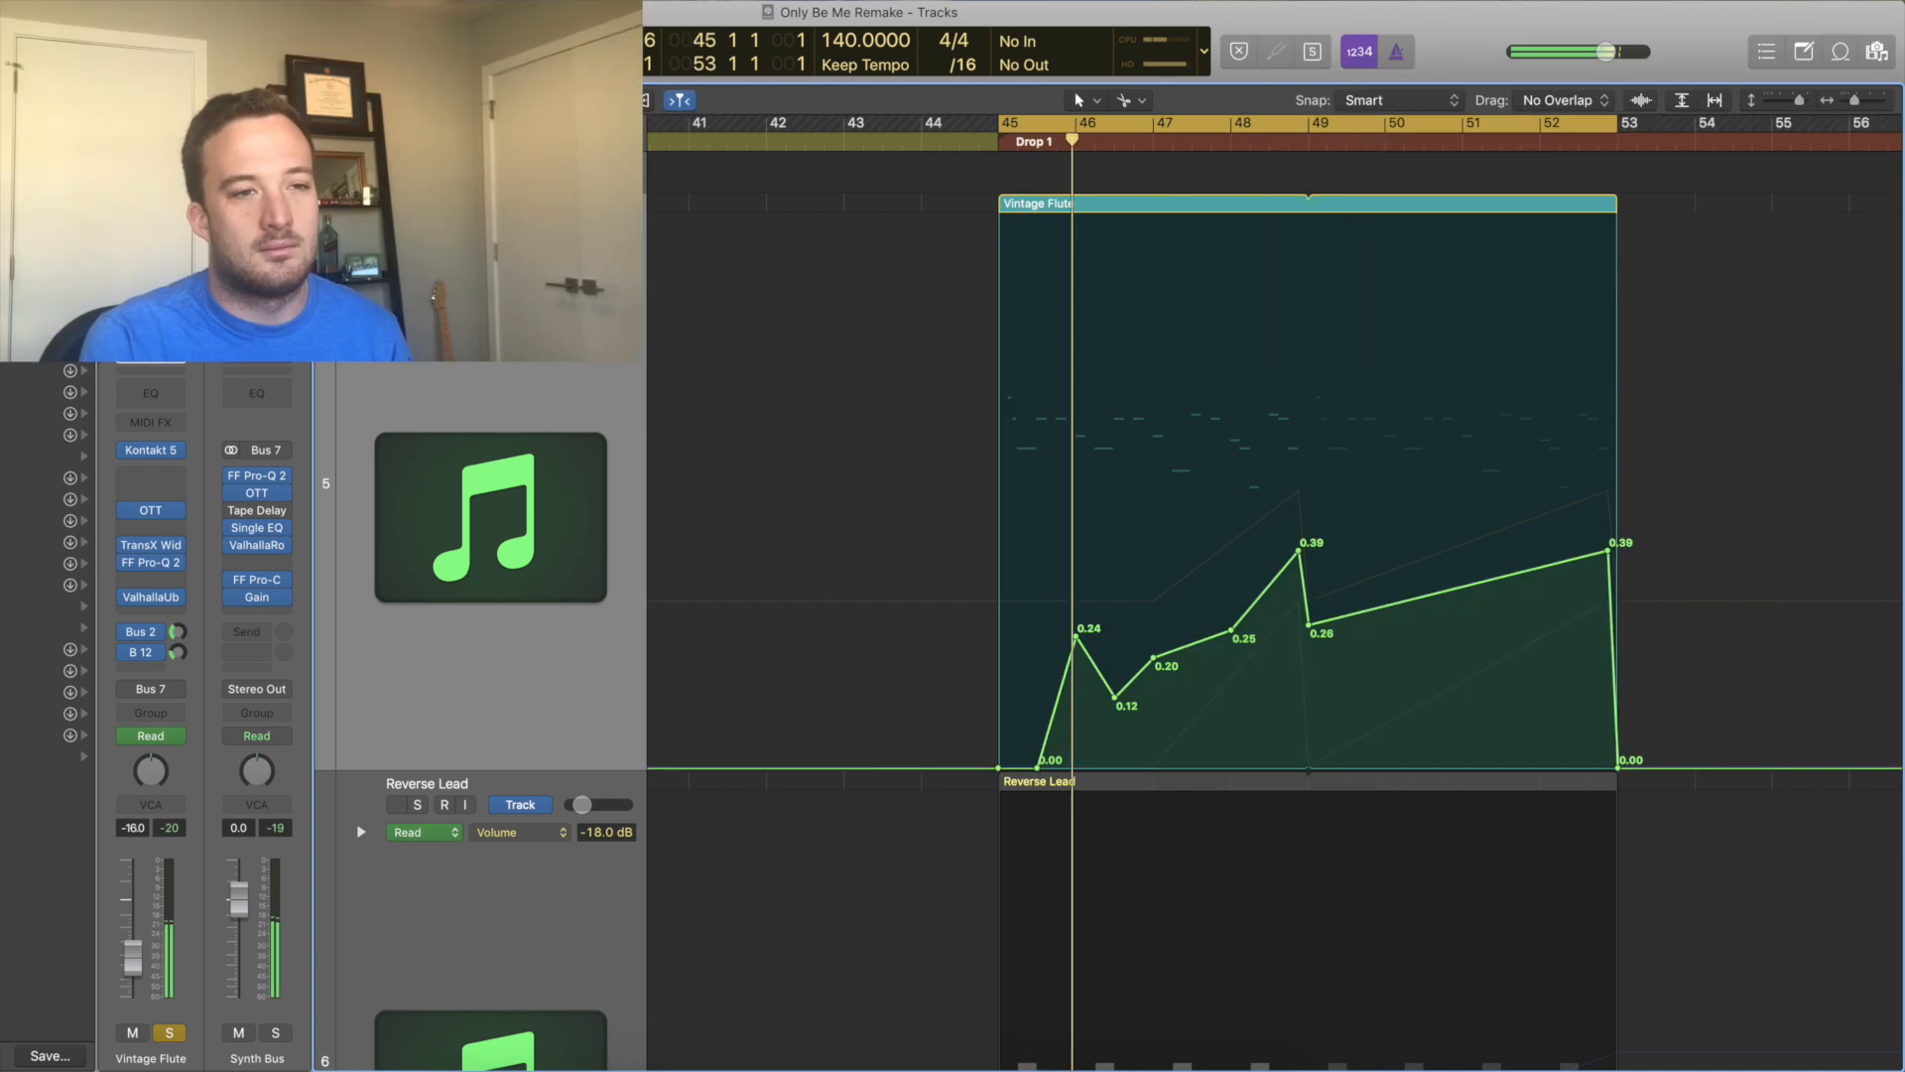
# Switch the Vintage Flute automation lane to show the ValhallaUberMod Depth and Feedback parameters.
pyautogui.click(521, 255)
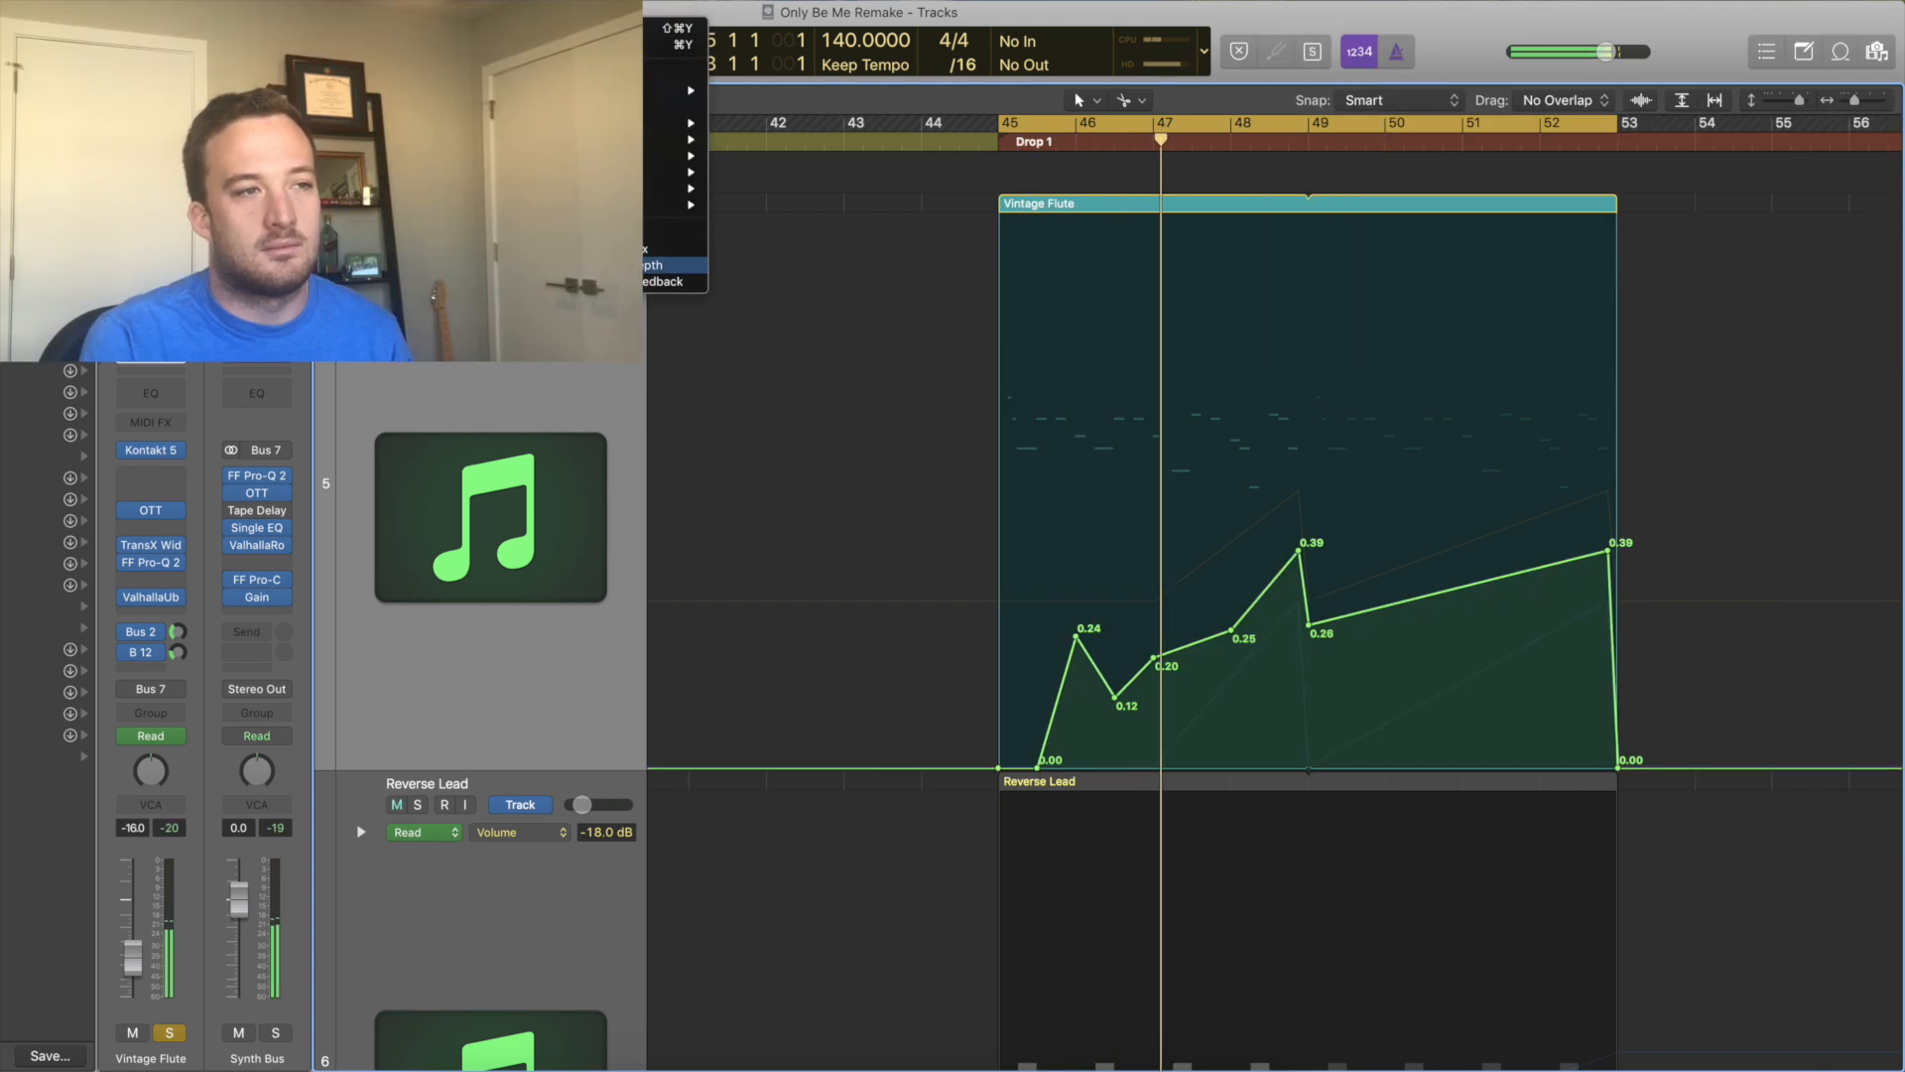
pyautogui.click(632, 264)
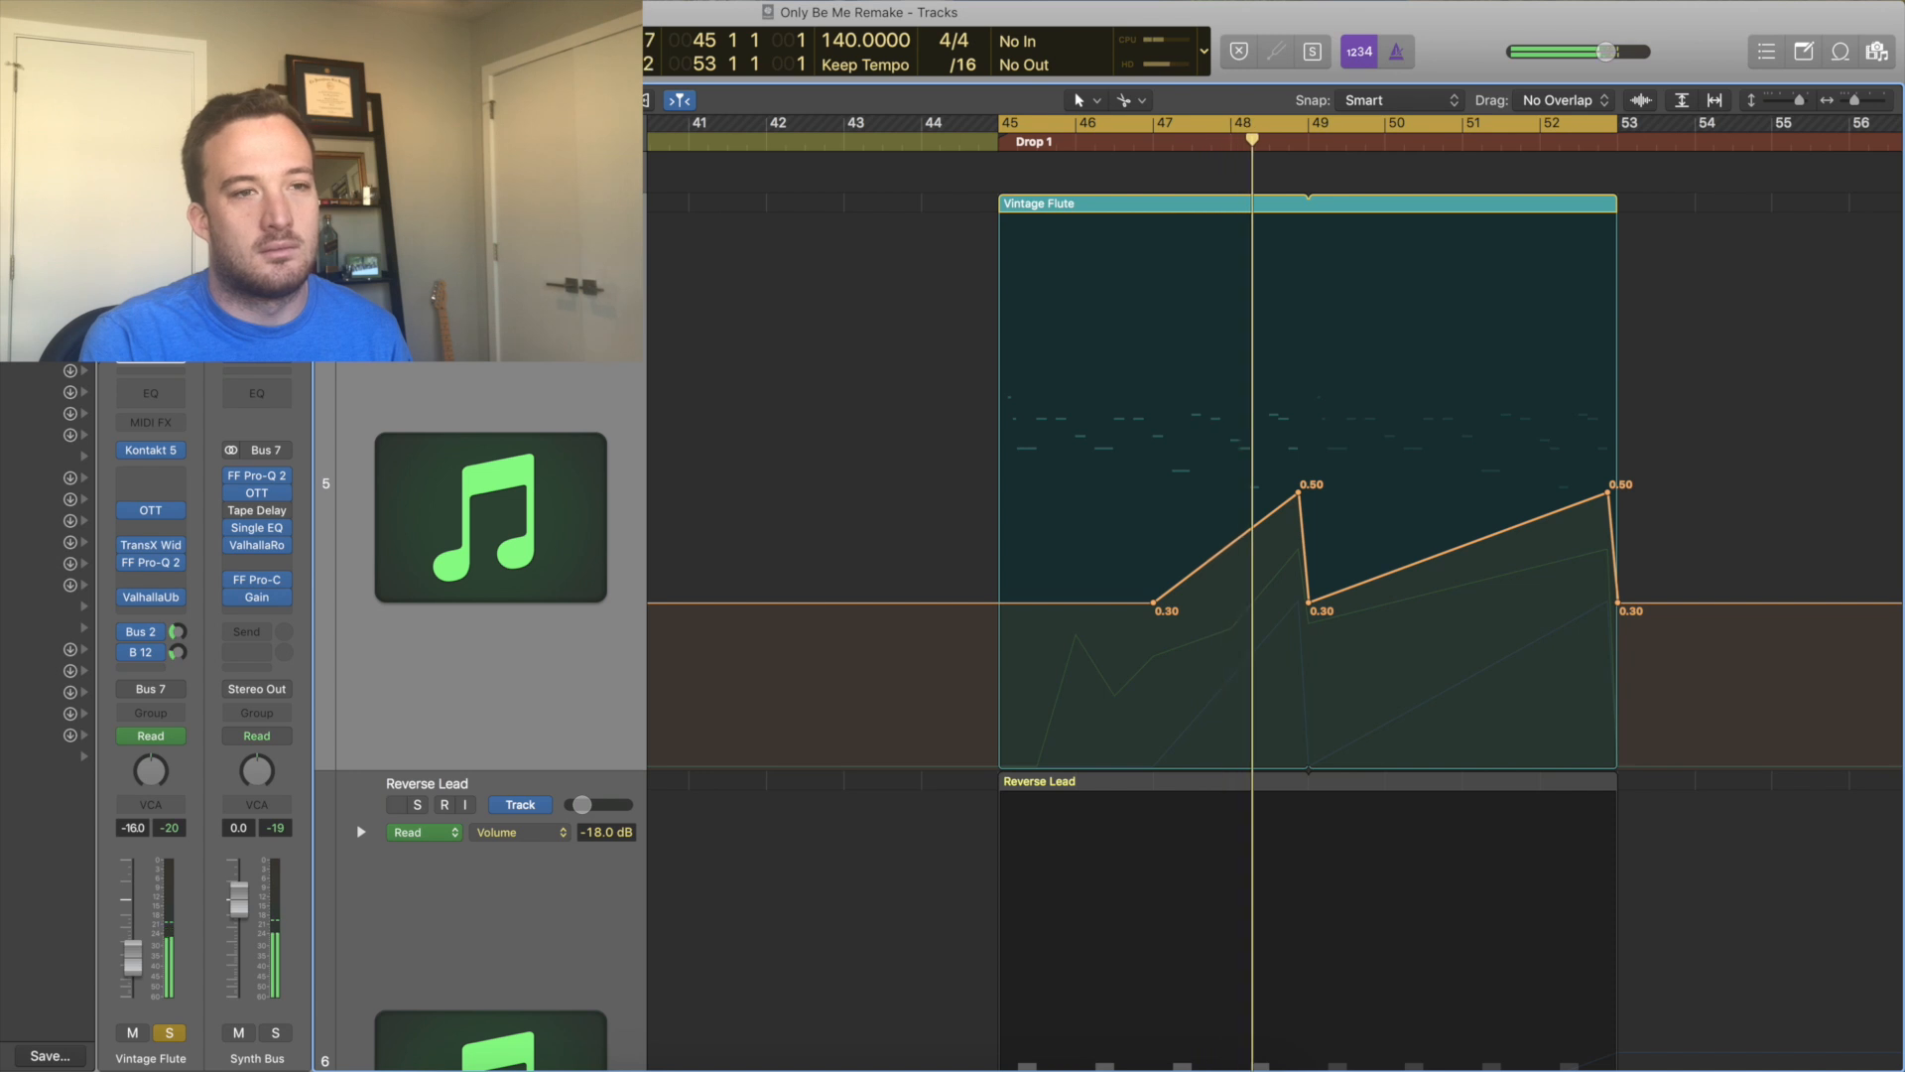
pyautogui.click(541, 255)
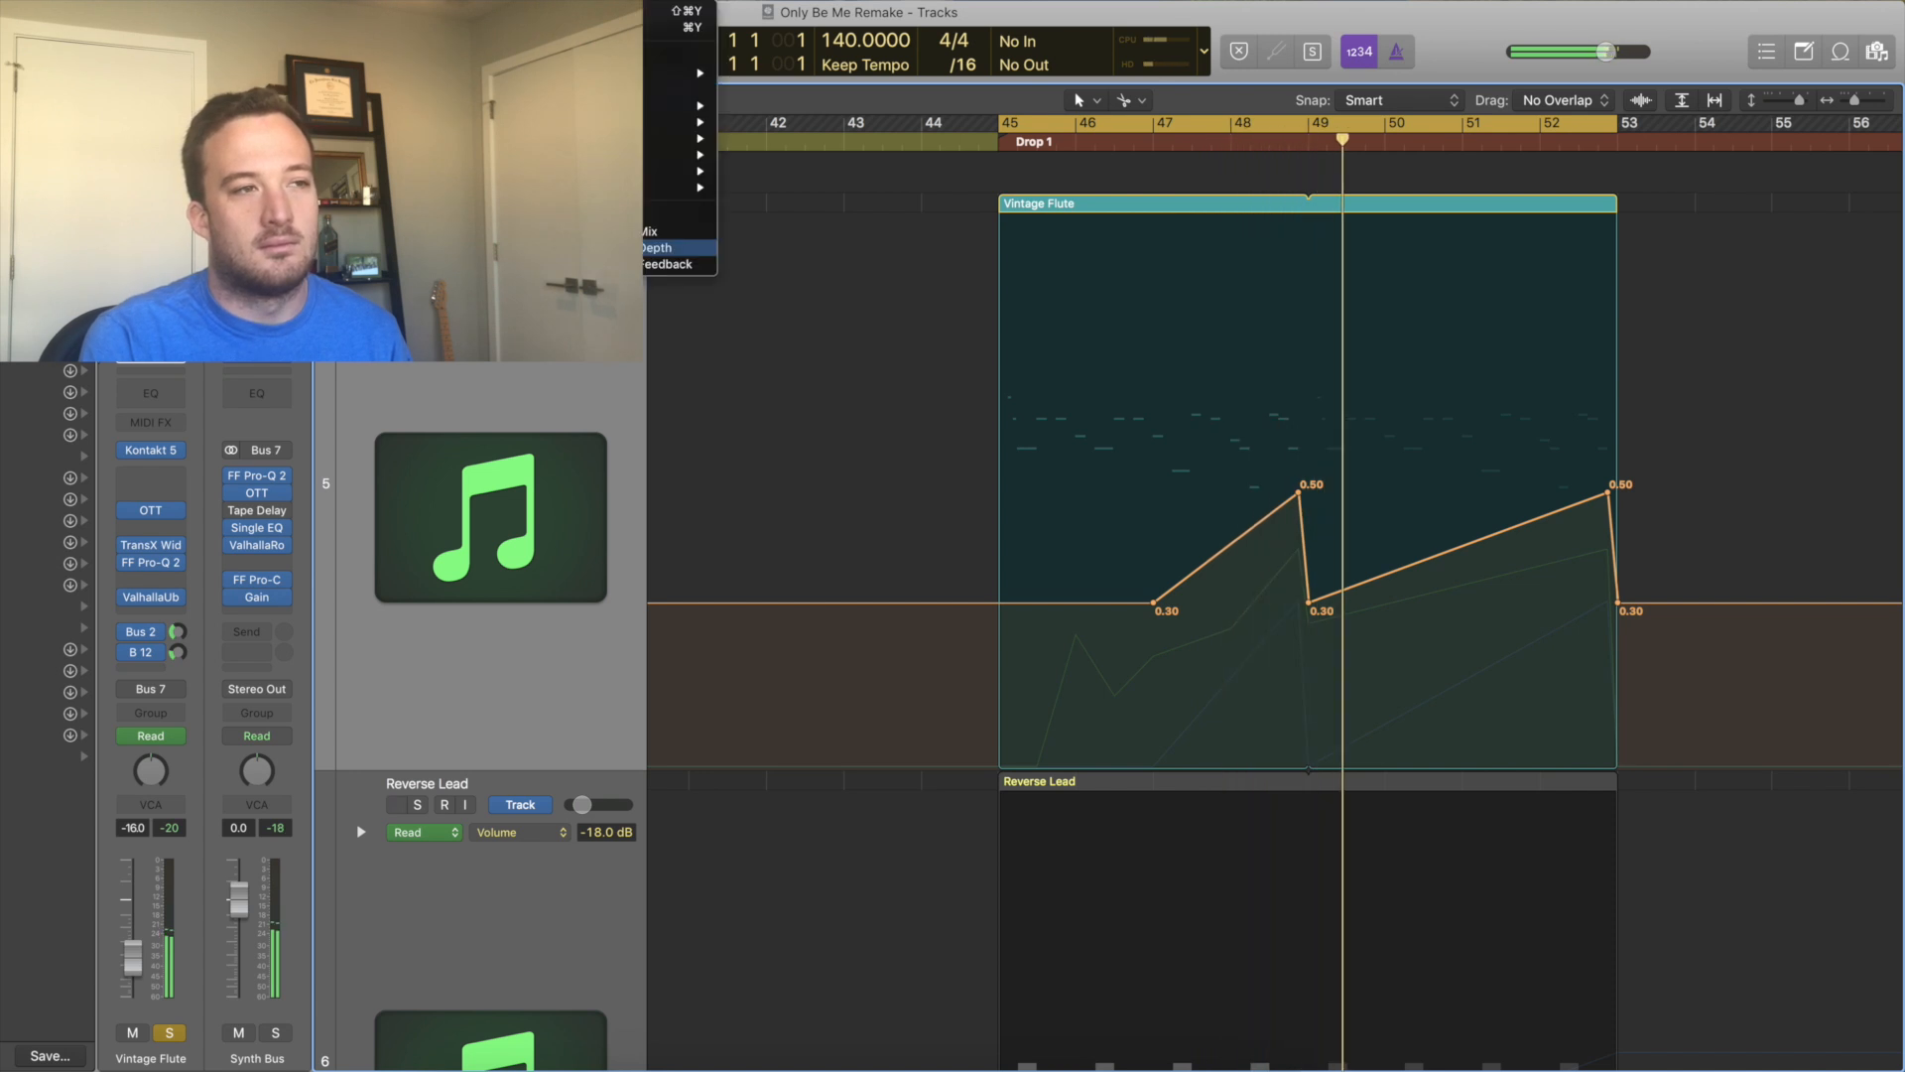
pyautogui.click(605, 265)
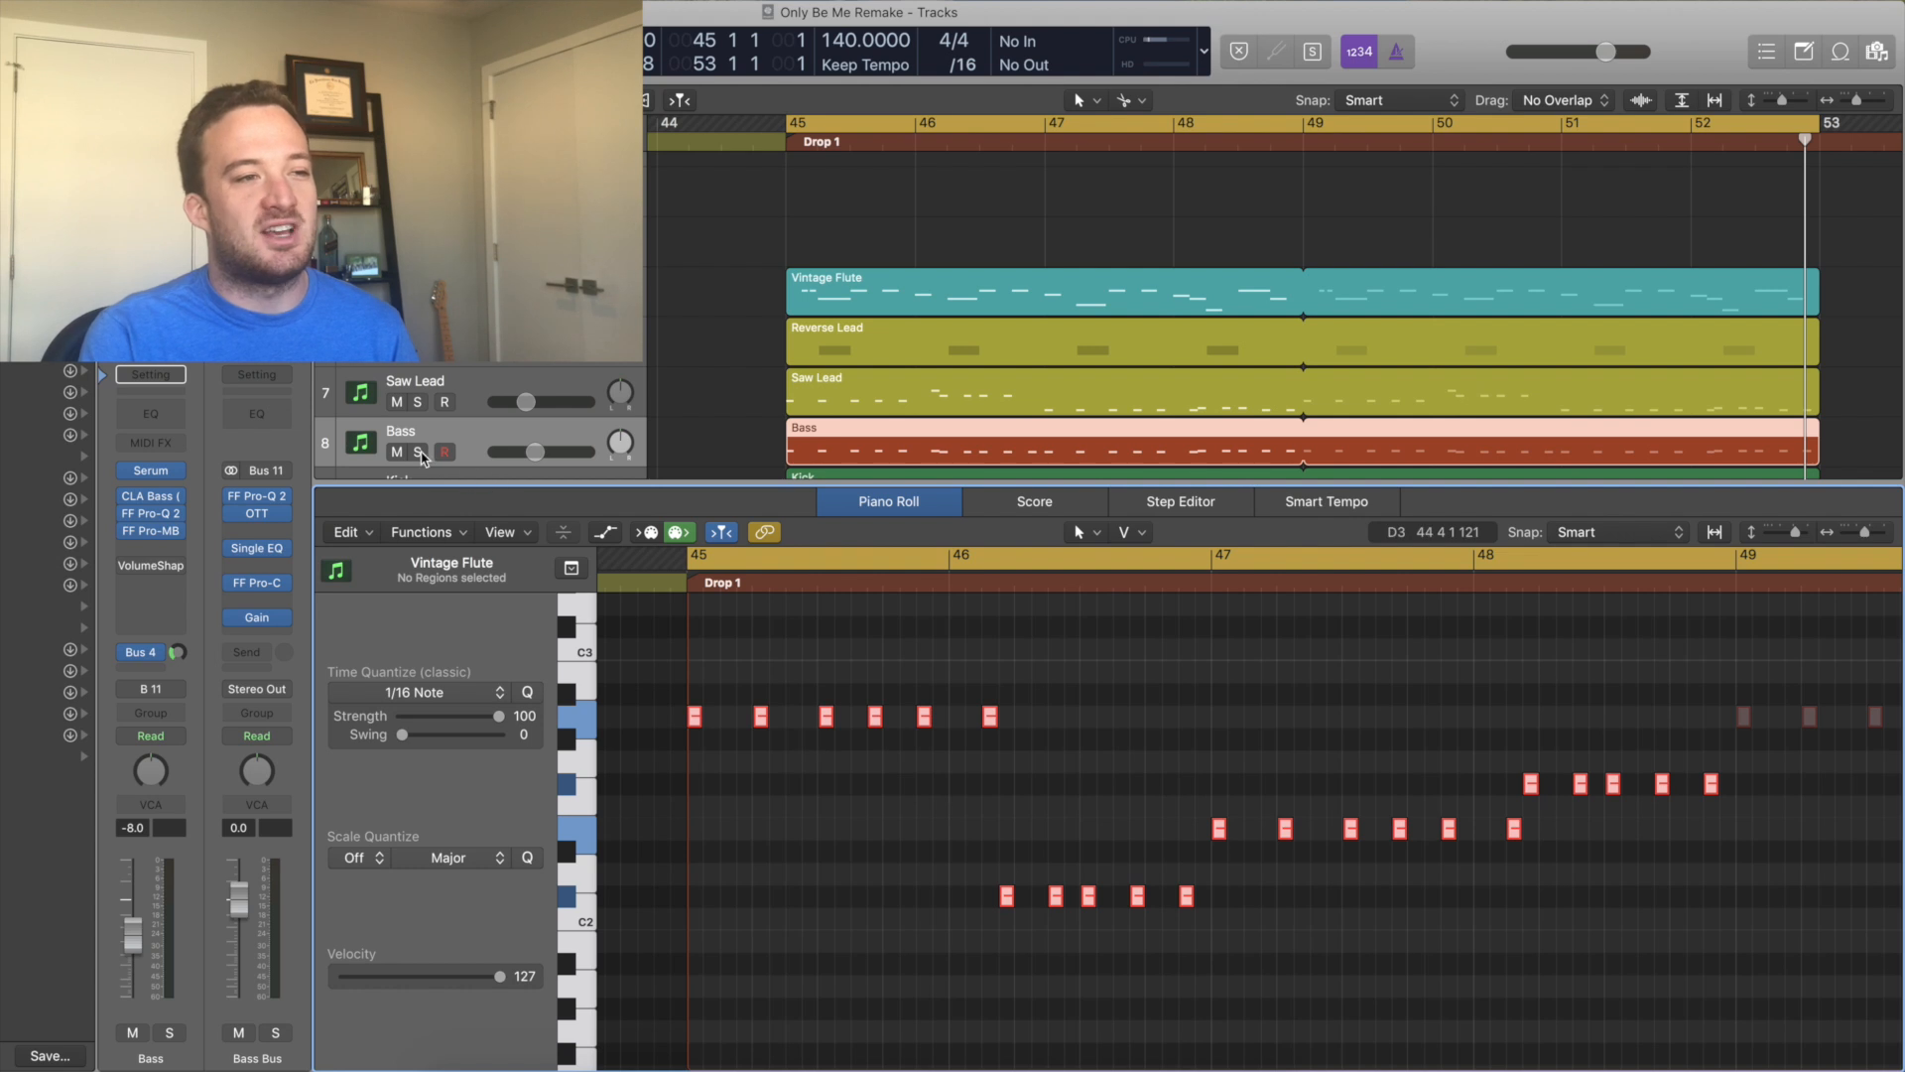
# Solo the Bass track, open its Serum instrument and view the FX page.
pyautogui.click(418, 452)
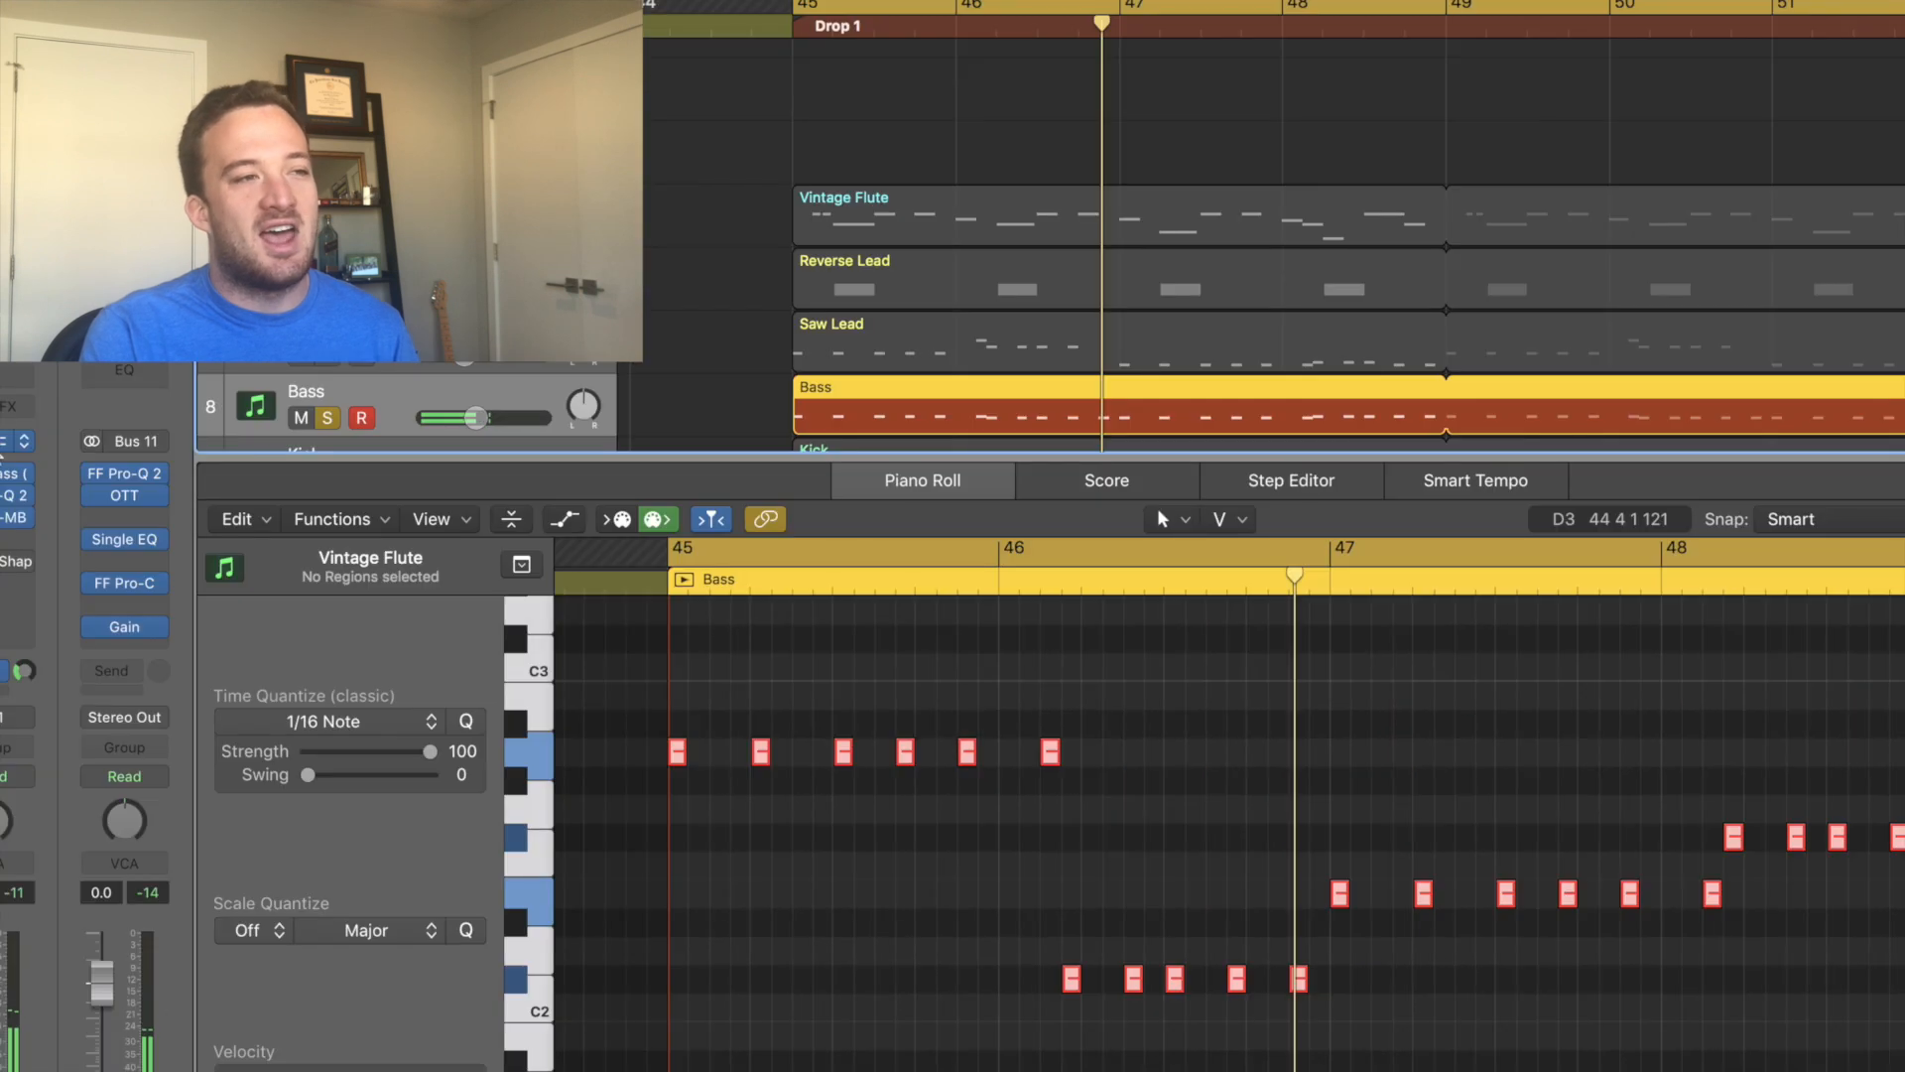
pyautogui.press('v')
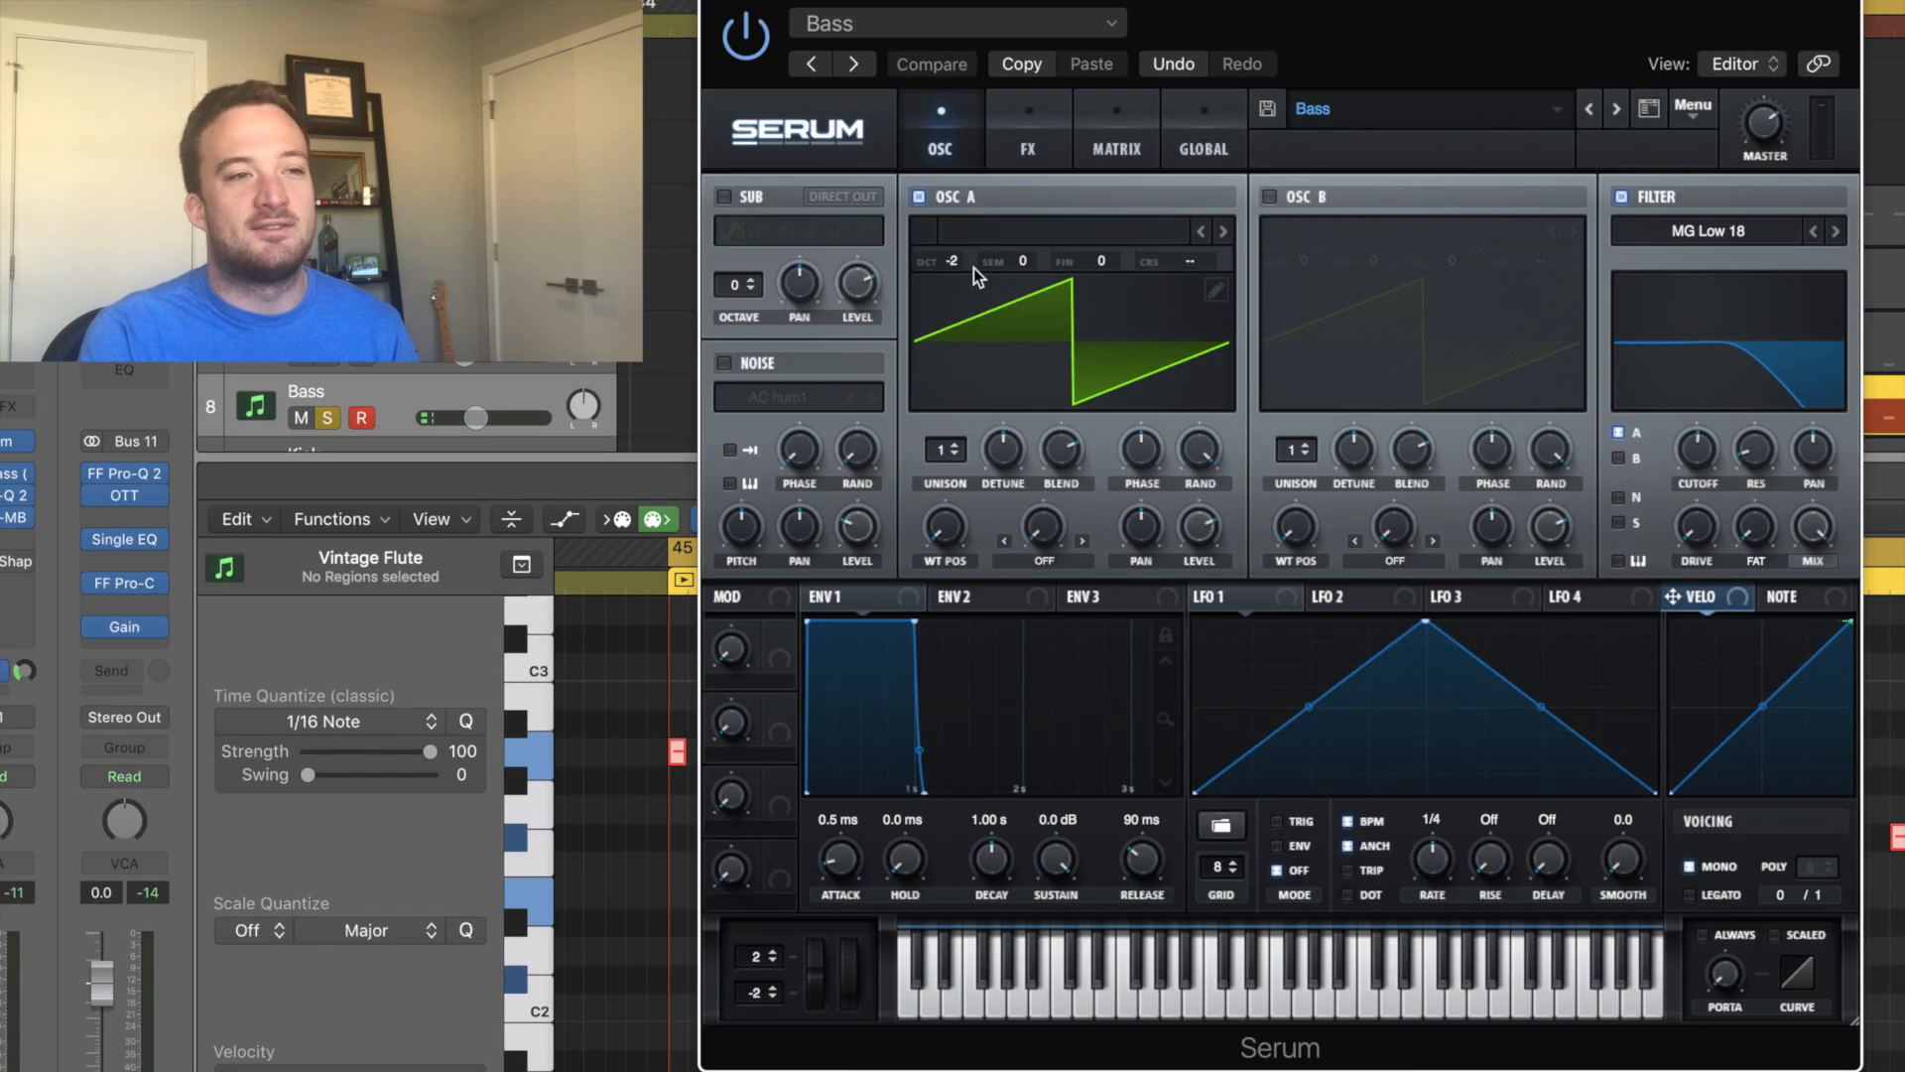
pyautogui.click(1029, 141)
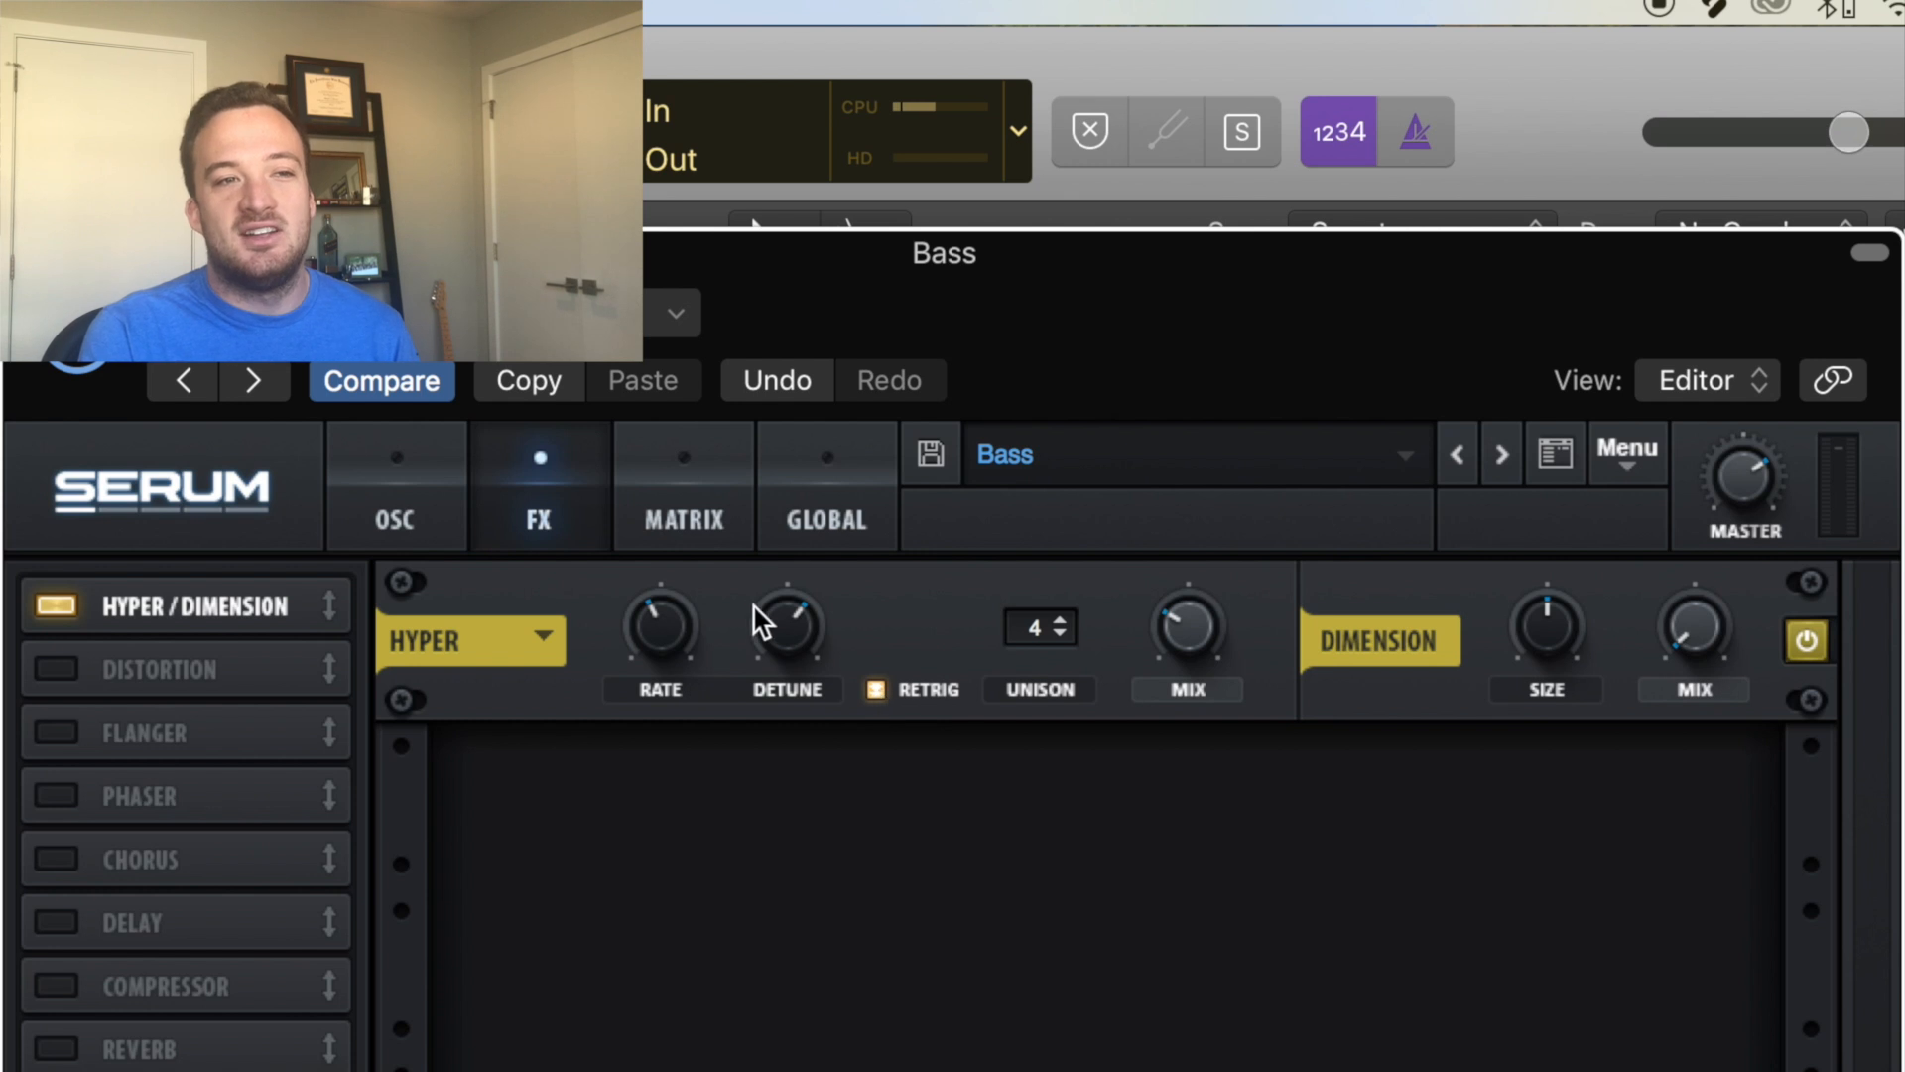
# Examine the Hyper settings and toggle the Dimension effect off and back on to compare.
pyautogui.click(779, 619)
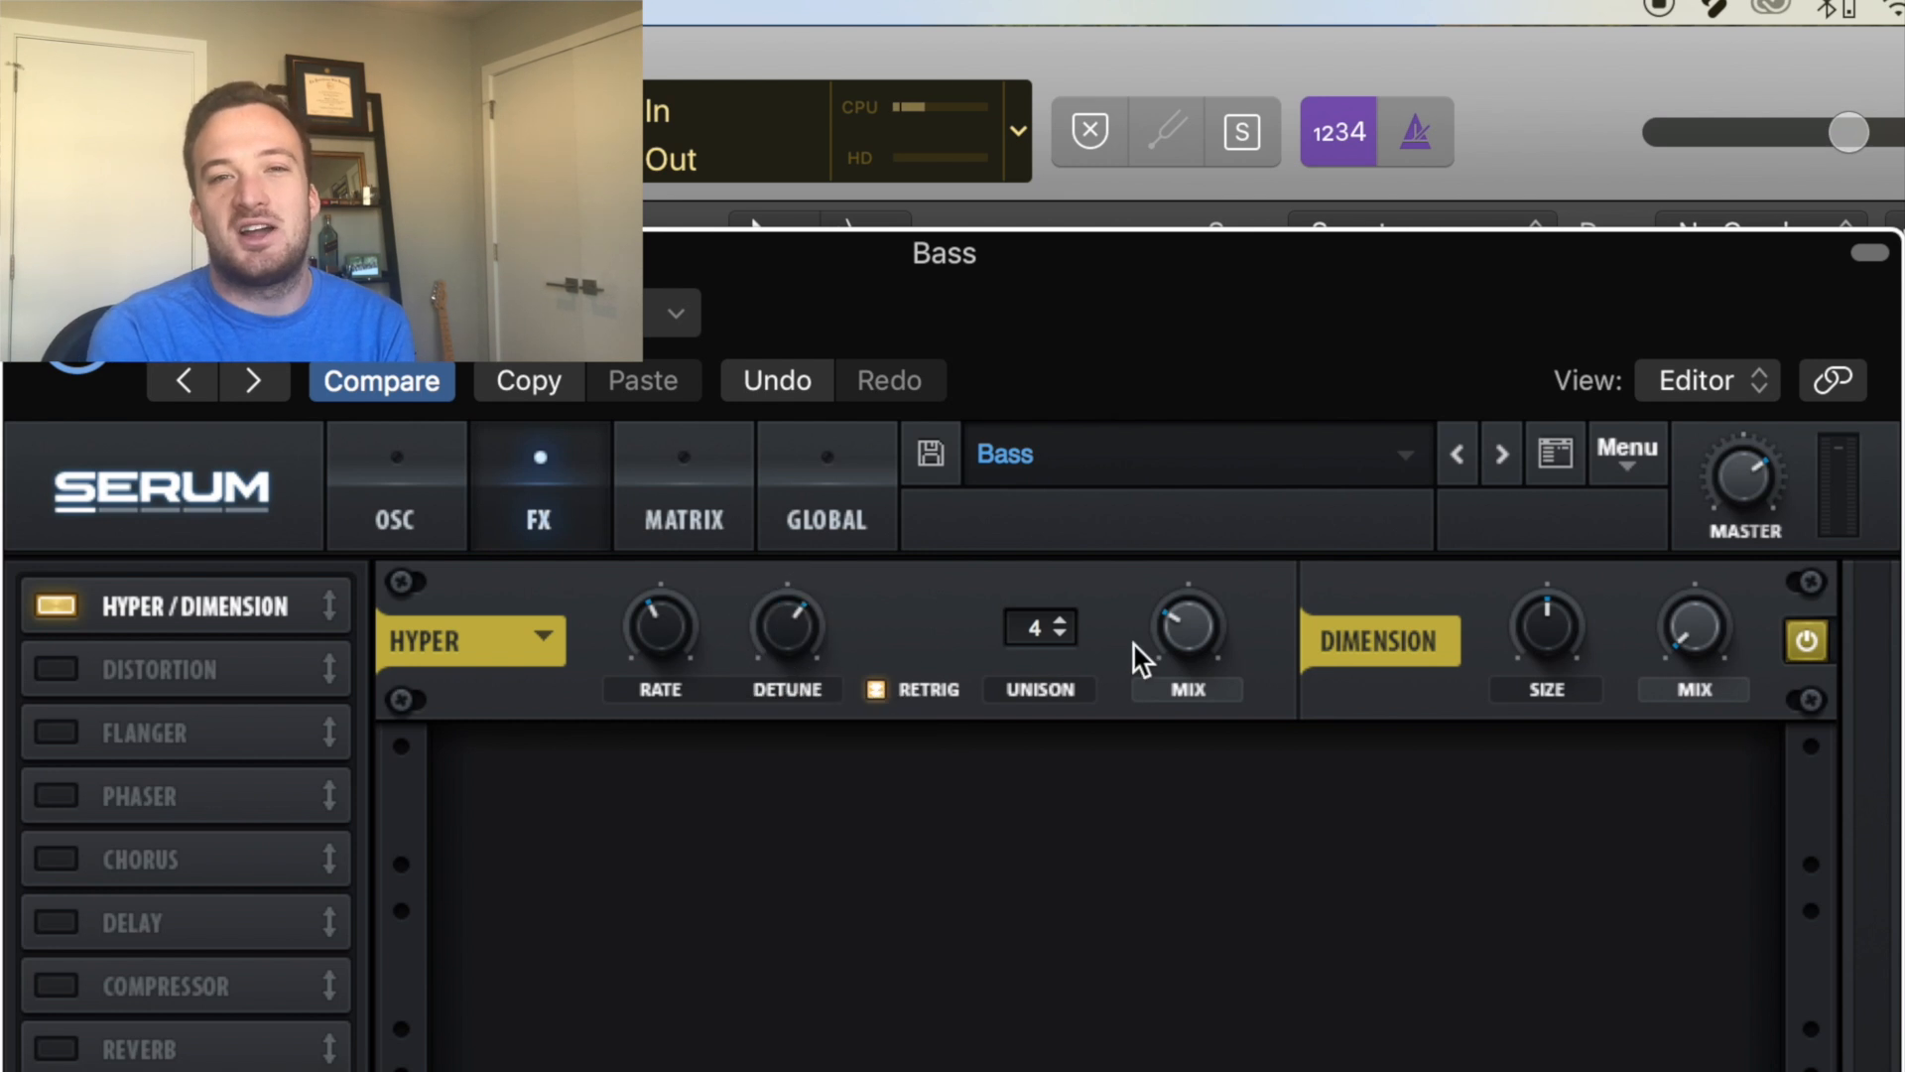
pyautogui.moveTo(1143, 646); pyautogui.dragTo(1179, 614)
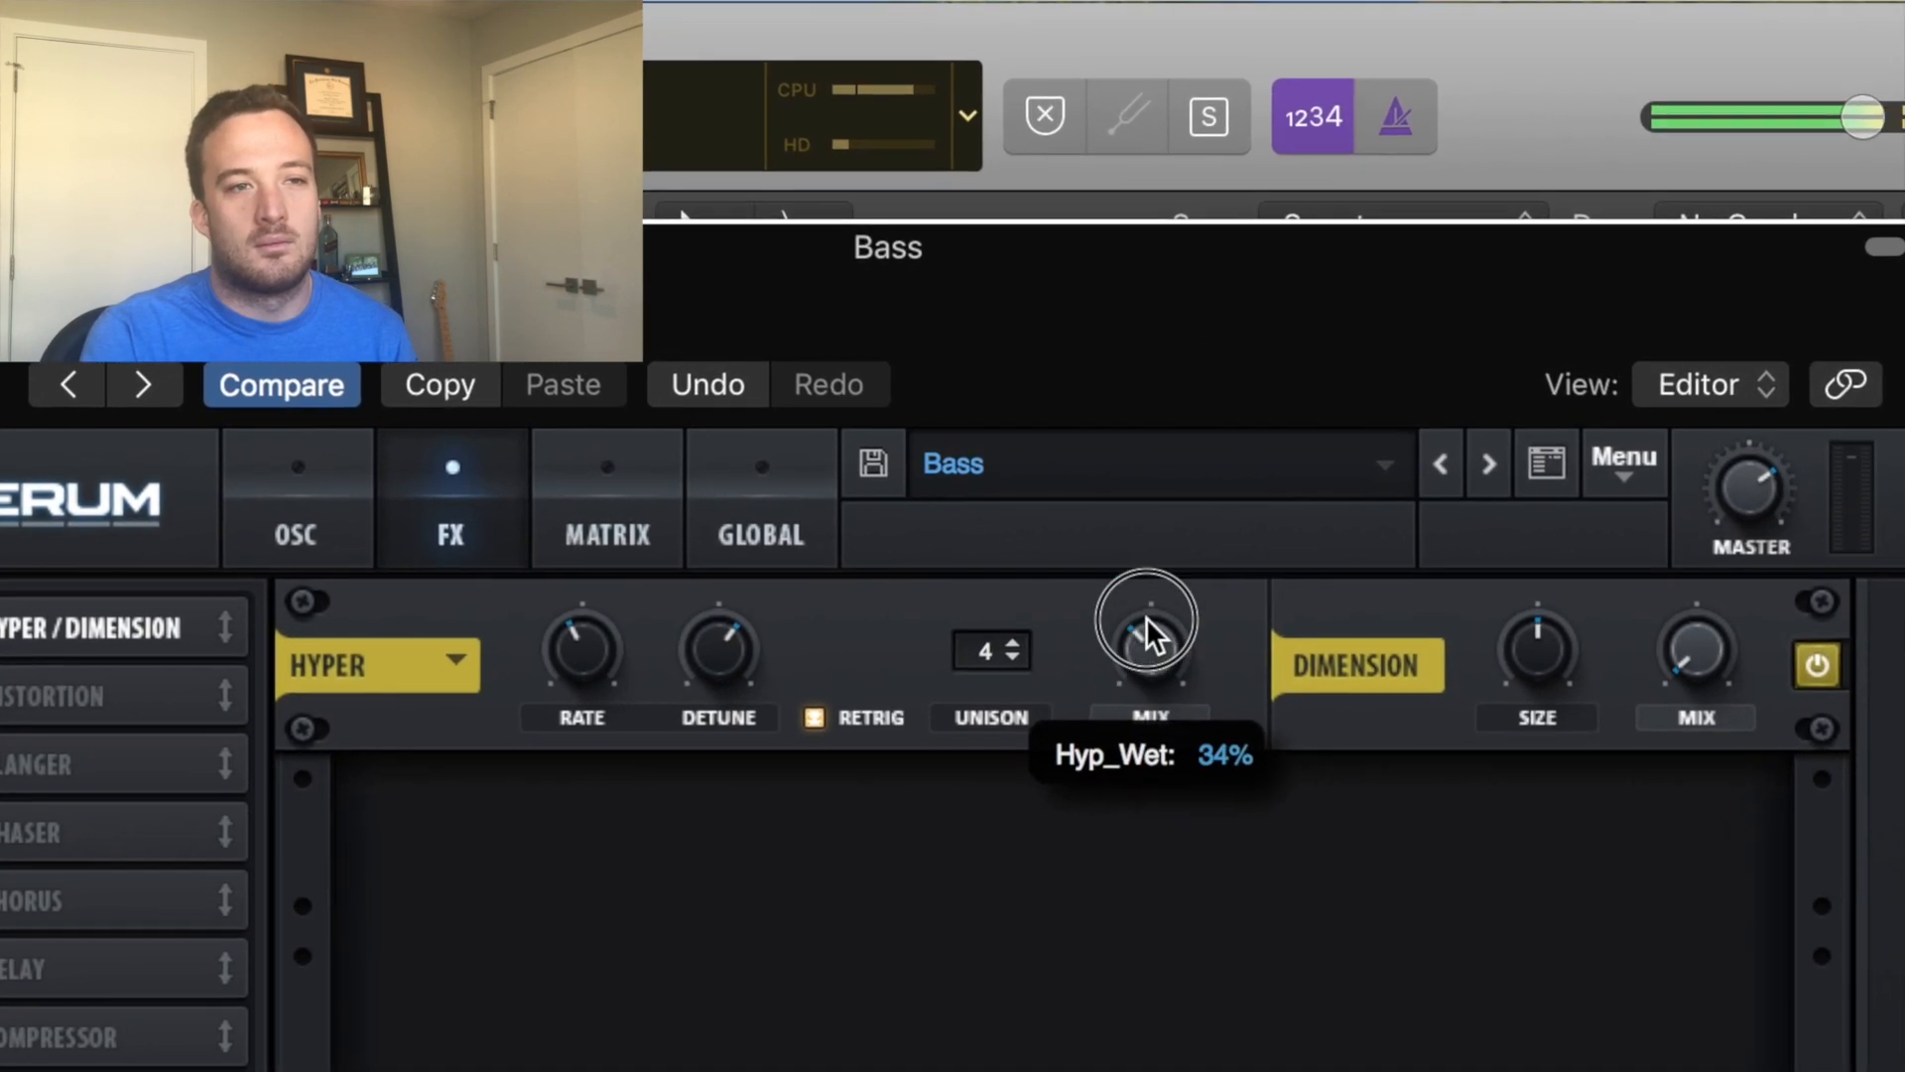
pyautogui.click(1817, 665)
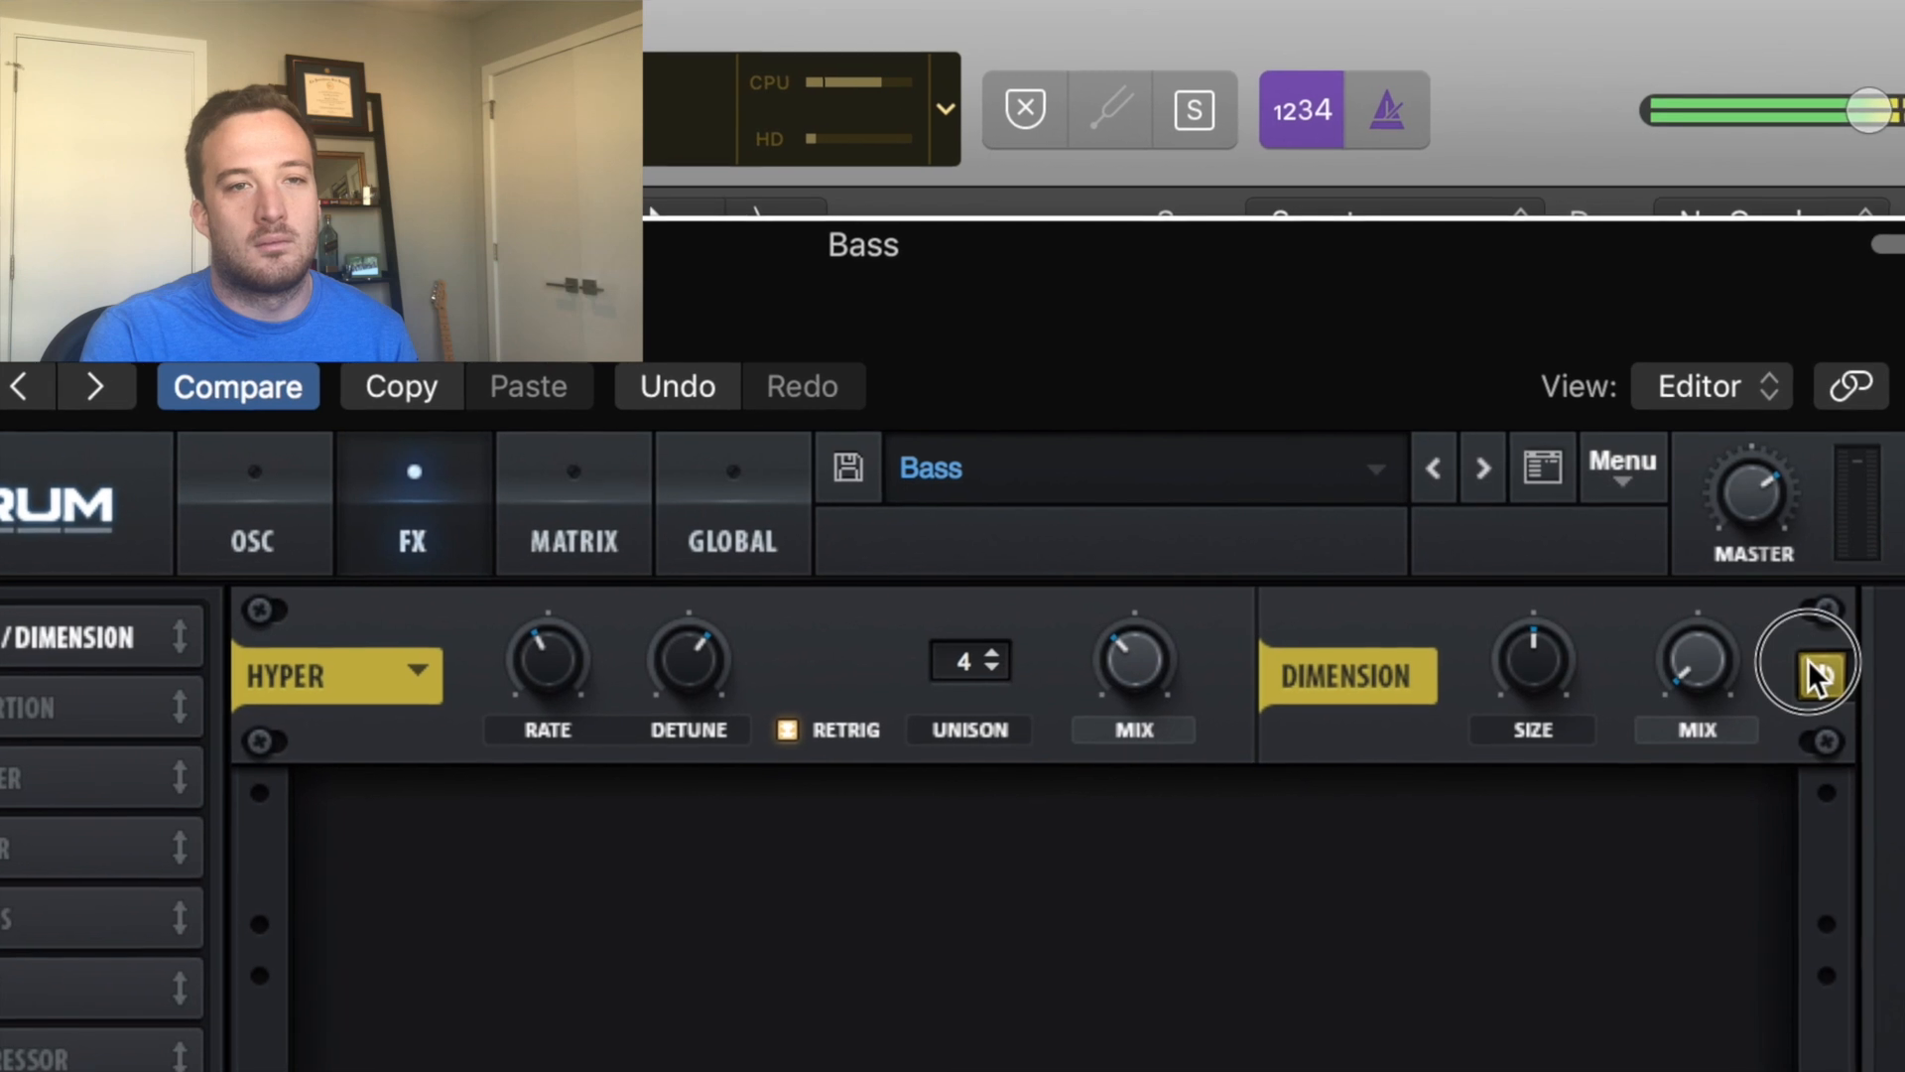
pyautogui.click(1814, 684)
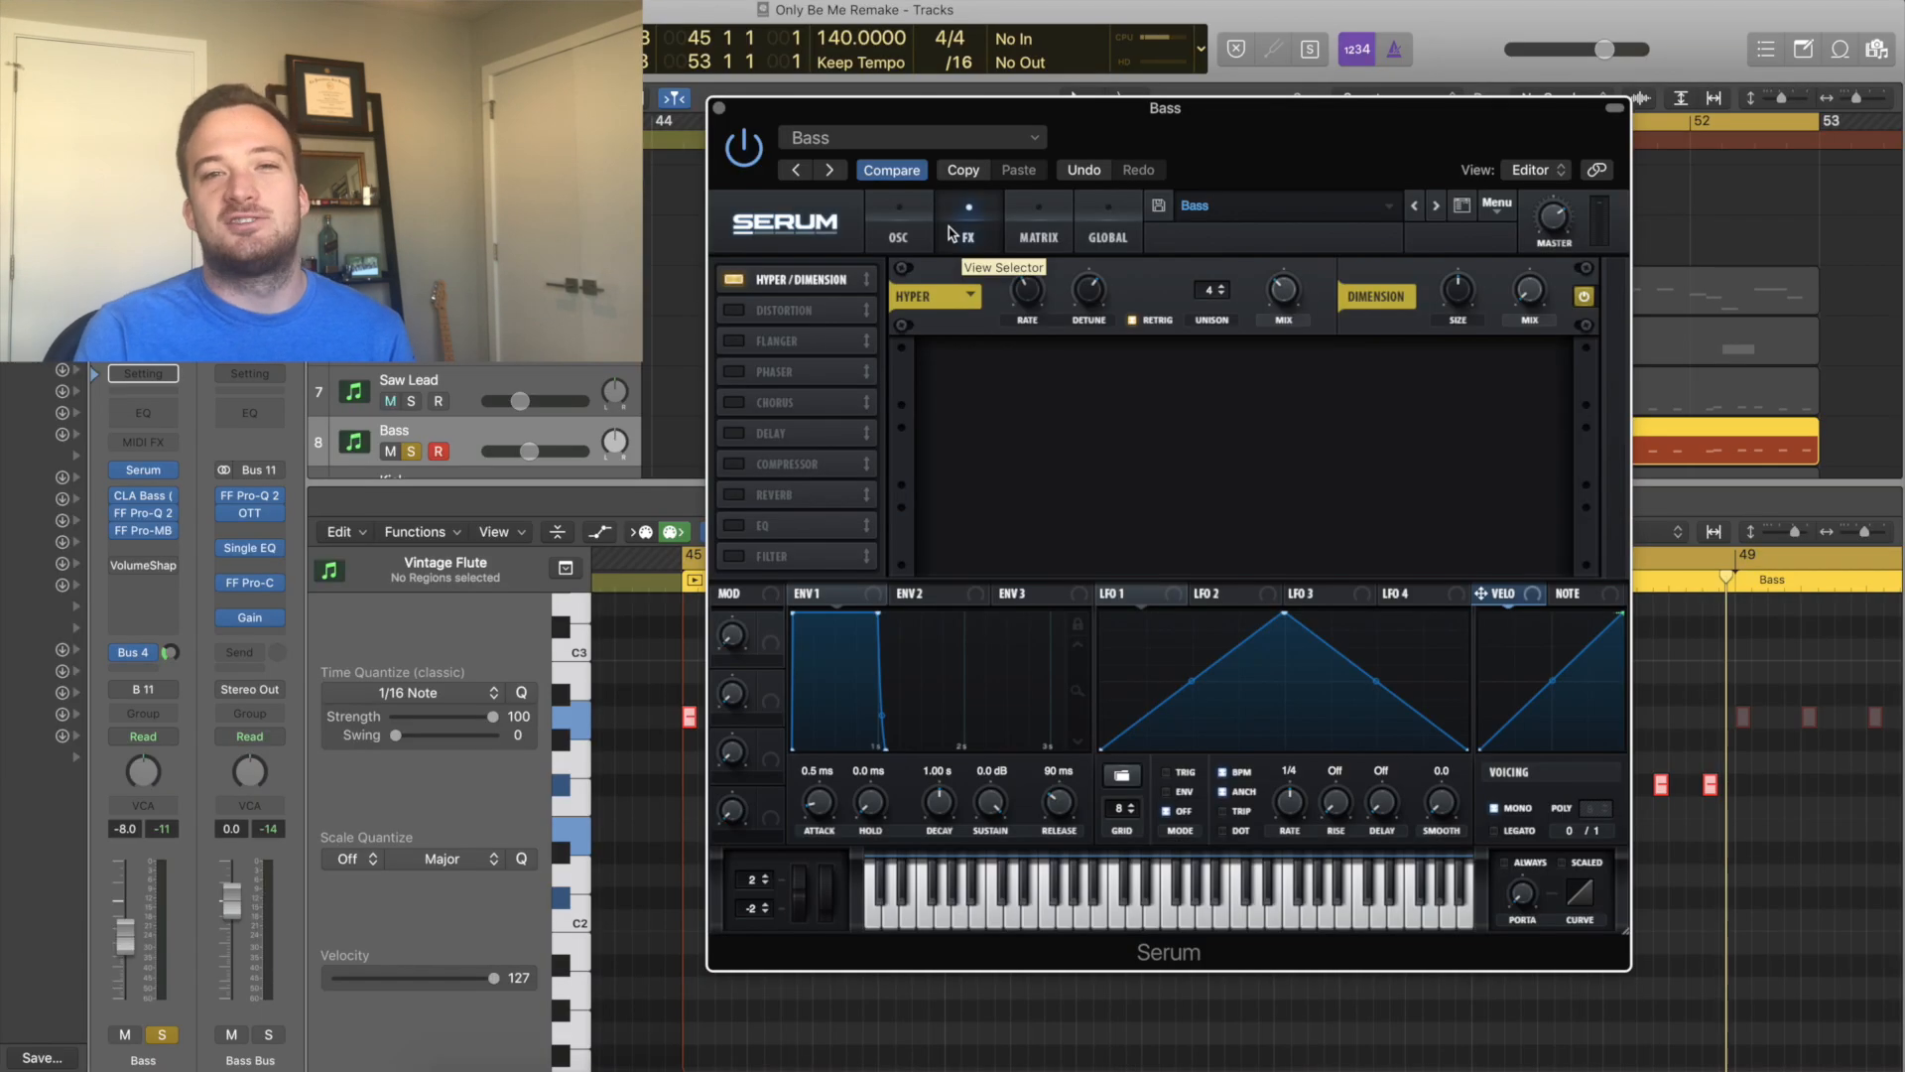
# Open the Bass channel's CLA Bass and FF Pro-Q 2 plugins and select the Pro-Q high-cut band.
pyautogui.click(144, 501)
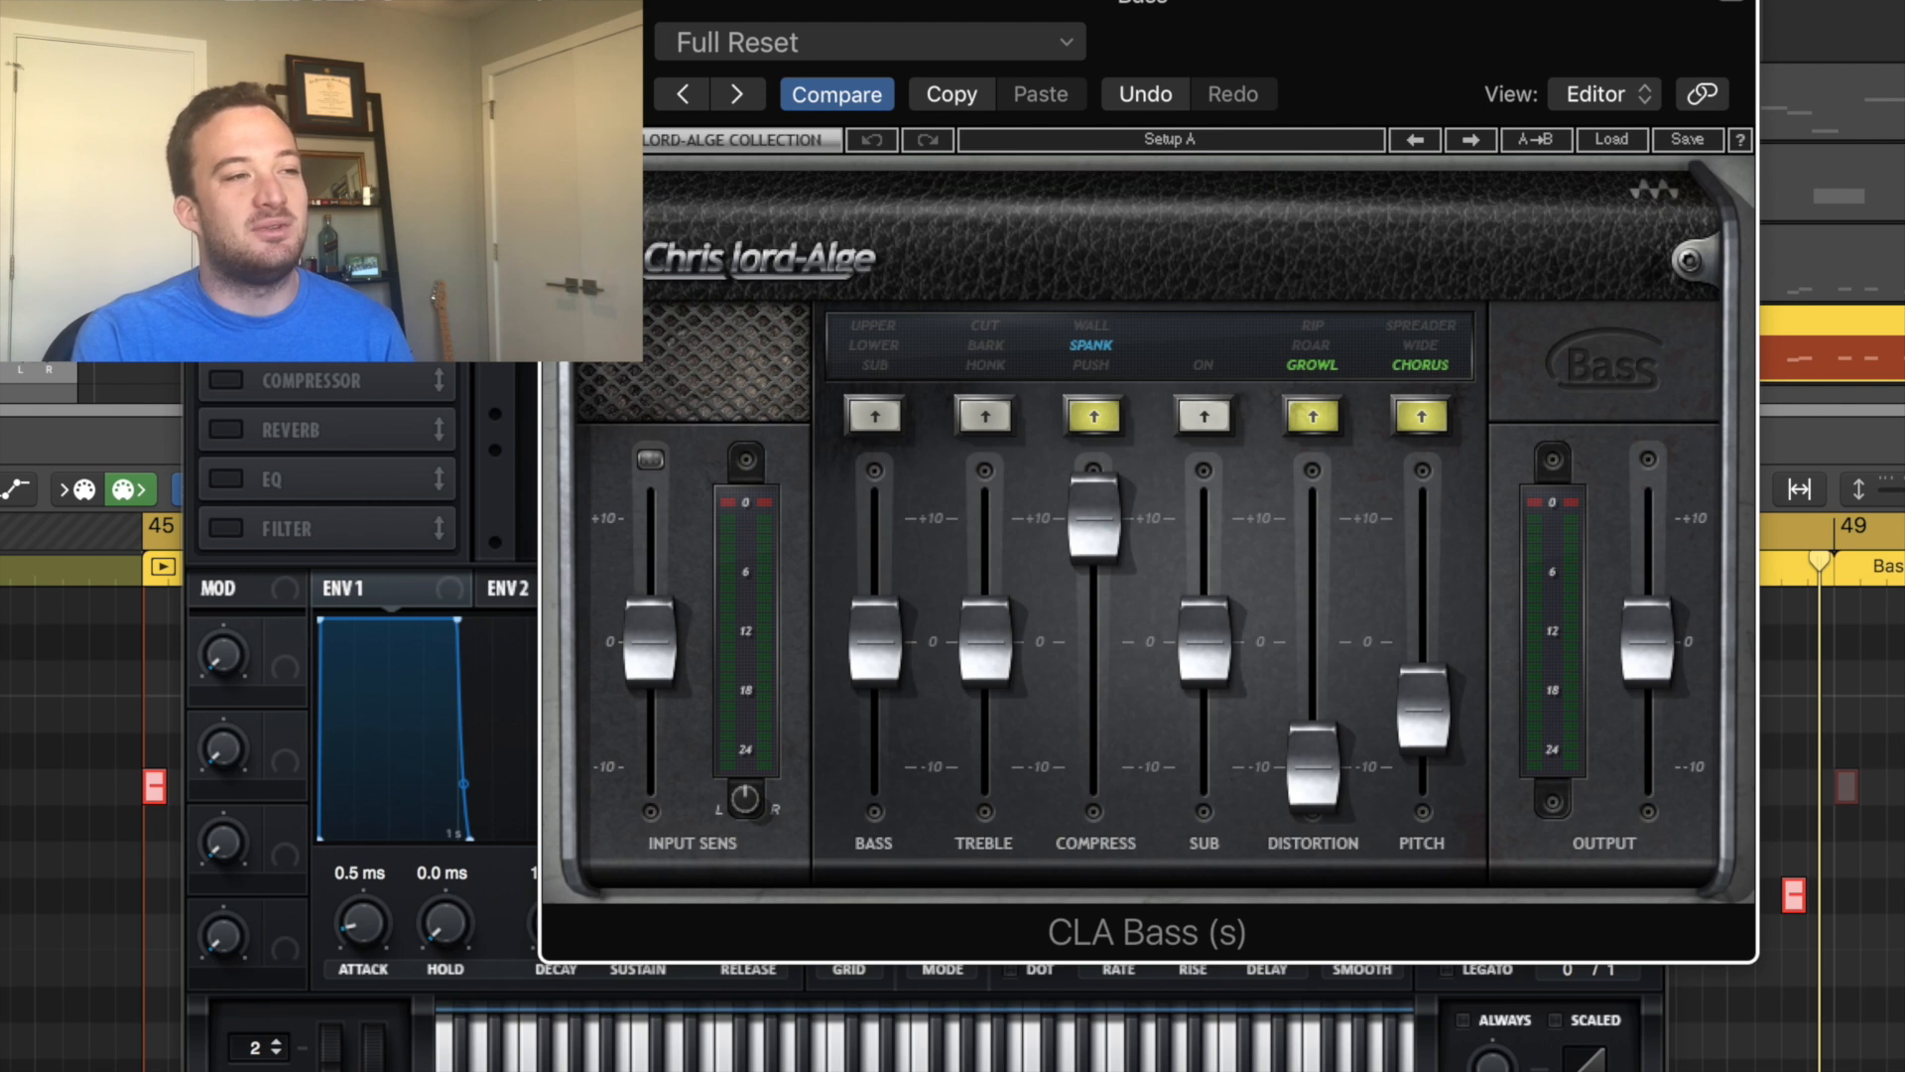
pyautogui.click(2, 477)
pyautogui.moveTo(2, 2); pyautogui.dragTo(1585, 111)
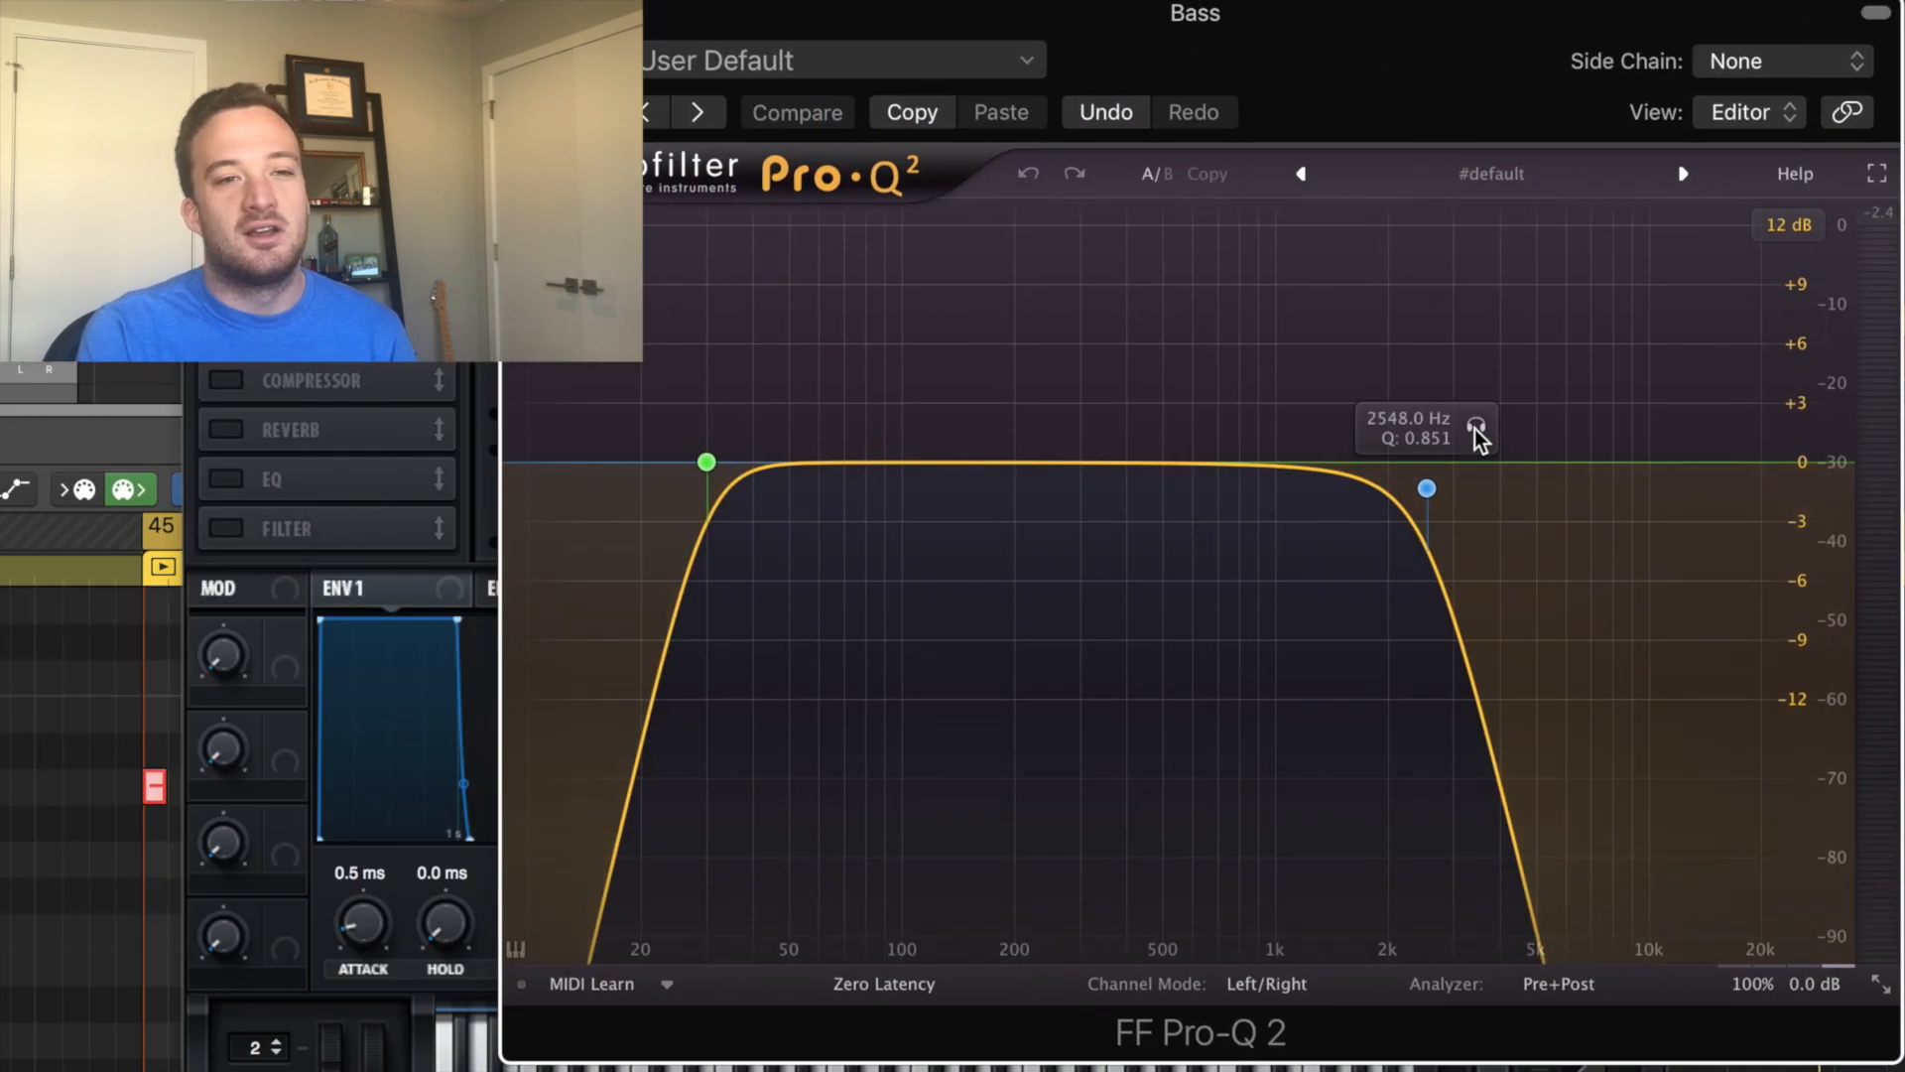
pyautogui.click(1429, 488)
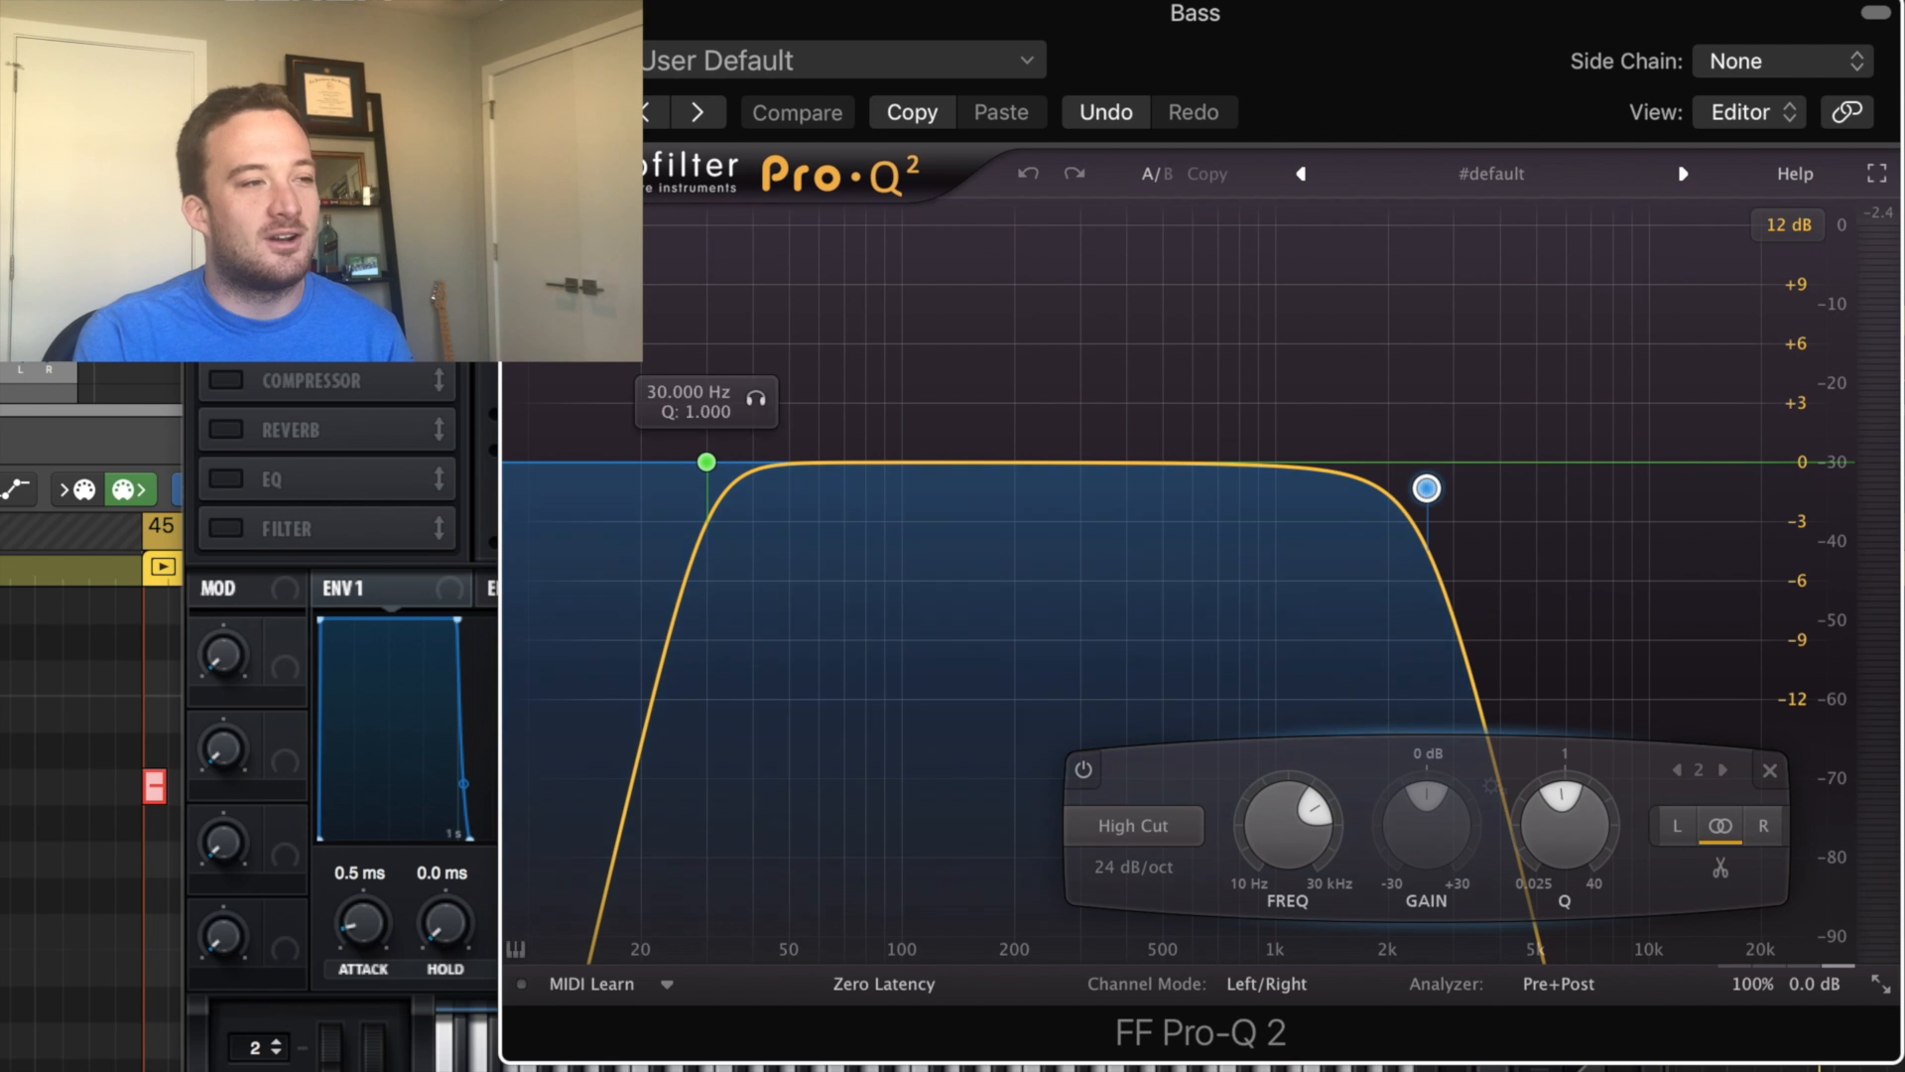